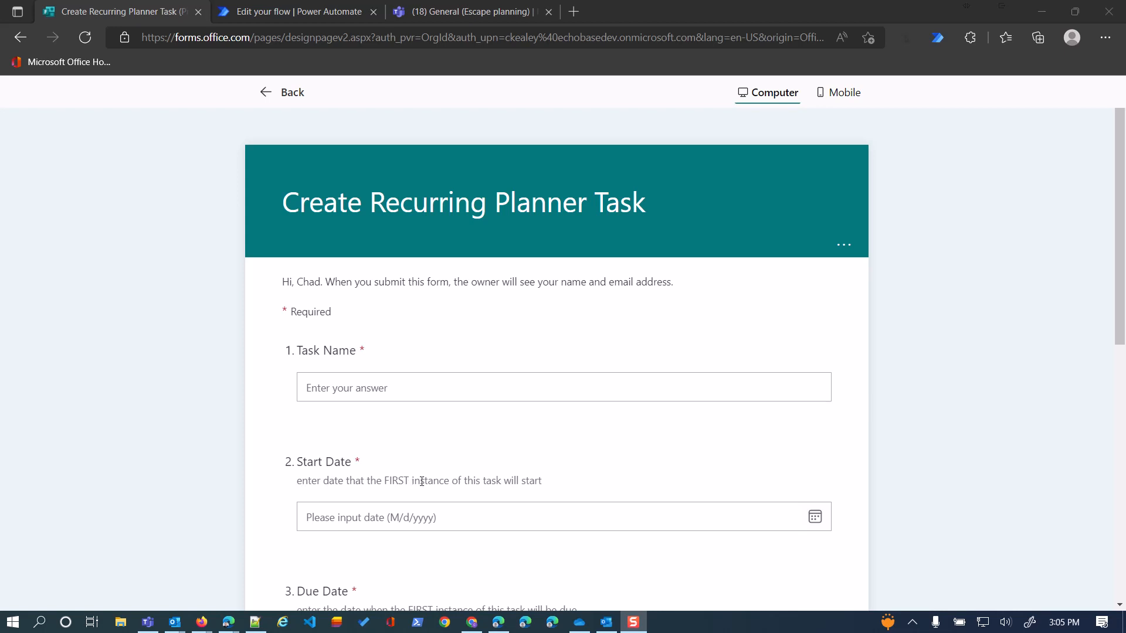
- Review the questions in the Create Recurring Planner Task form preview, from Task Name down to Number of occurrences
scroll(545, 487, "down", 3)
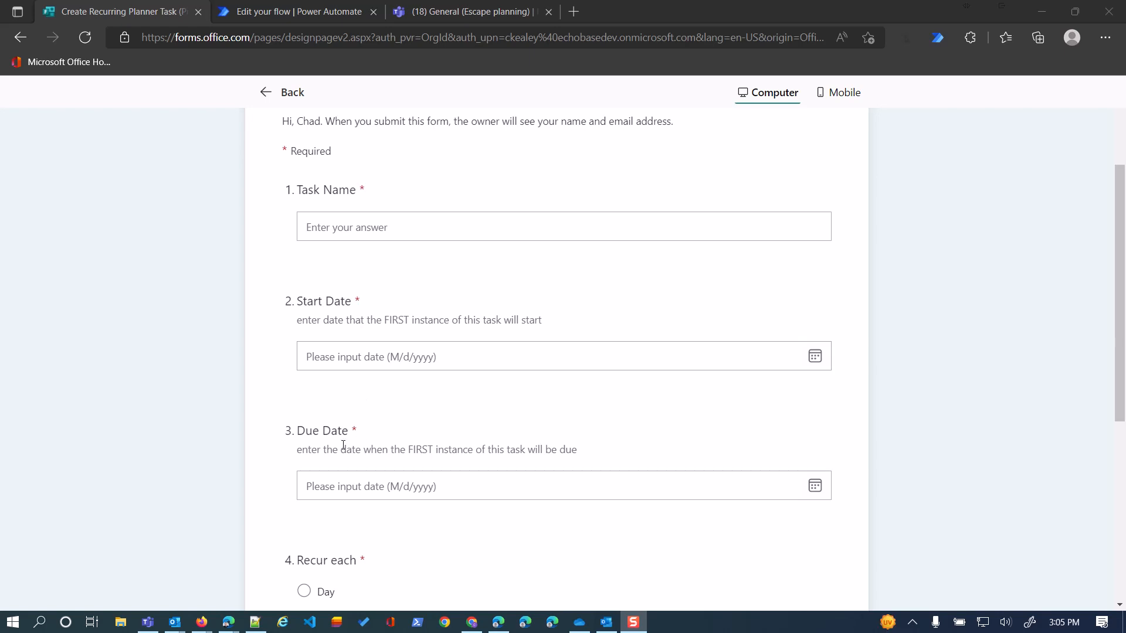
scroll(343, 445, "down", 4)
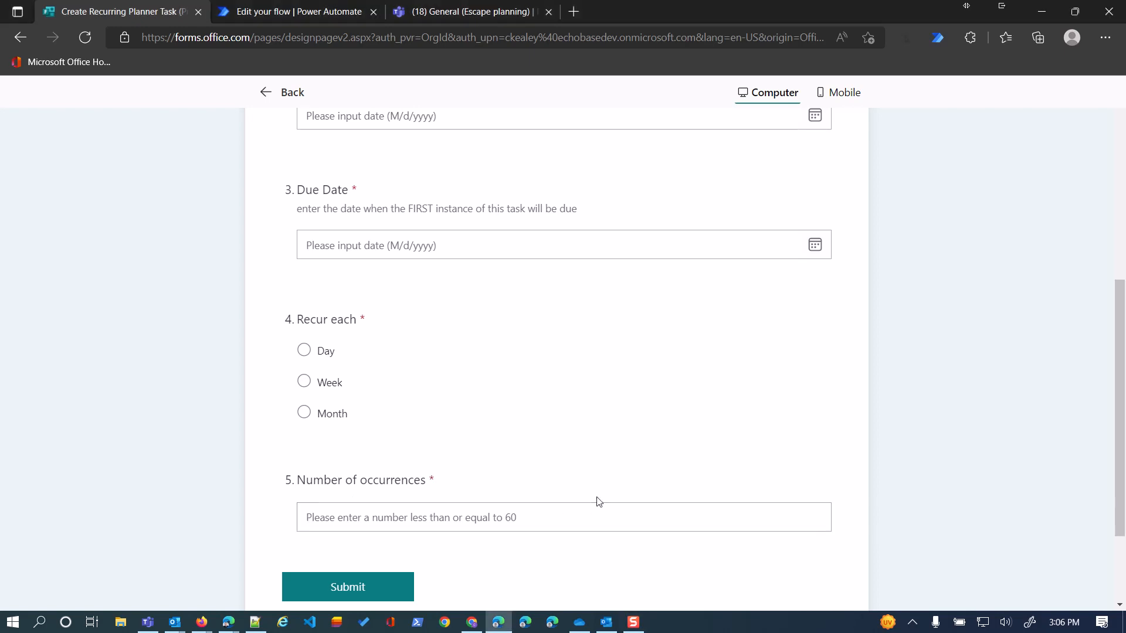
left_click(566, 503)
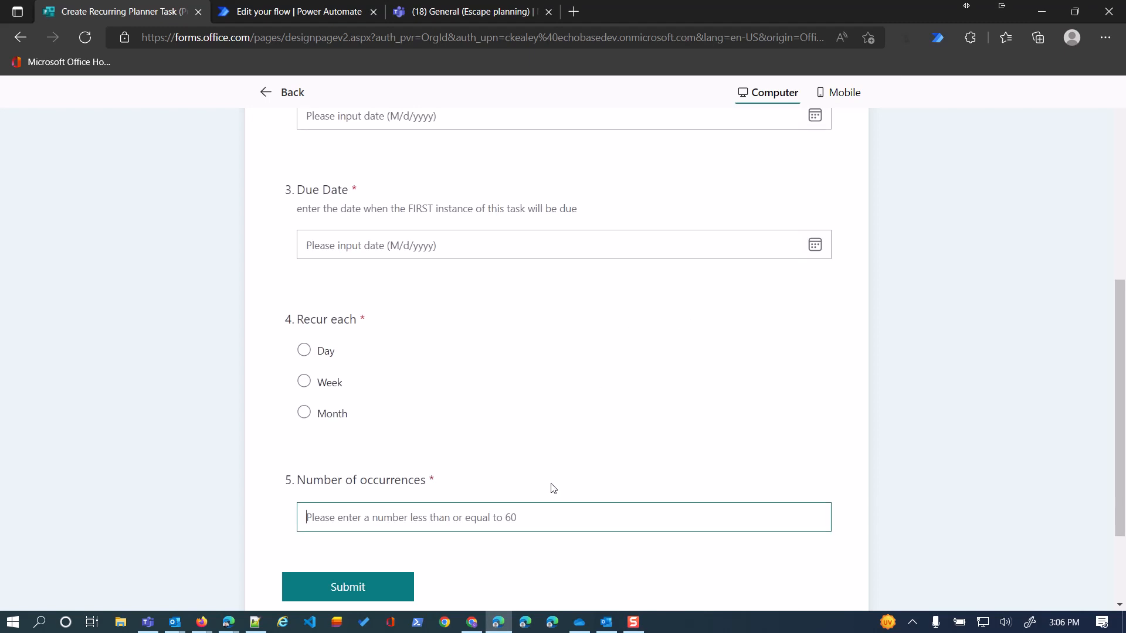
left_click(493, 481)
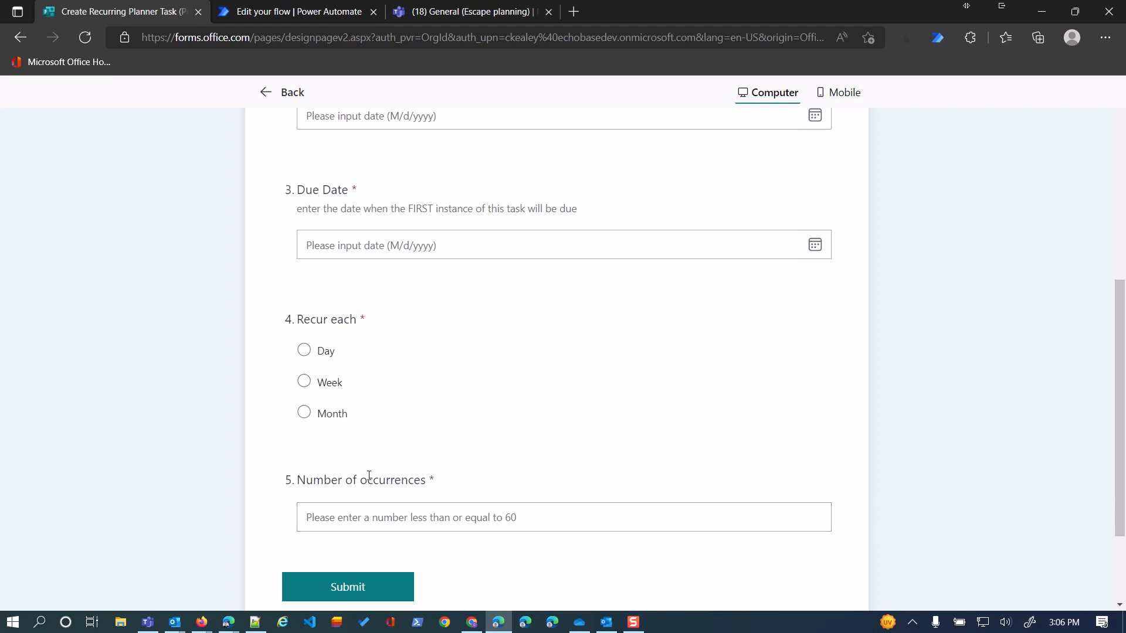
- Return to the form editor and examine the restriction settings and additional options of the Number of occurrences question
left_click(266, 92)
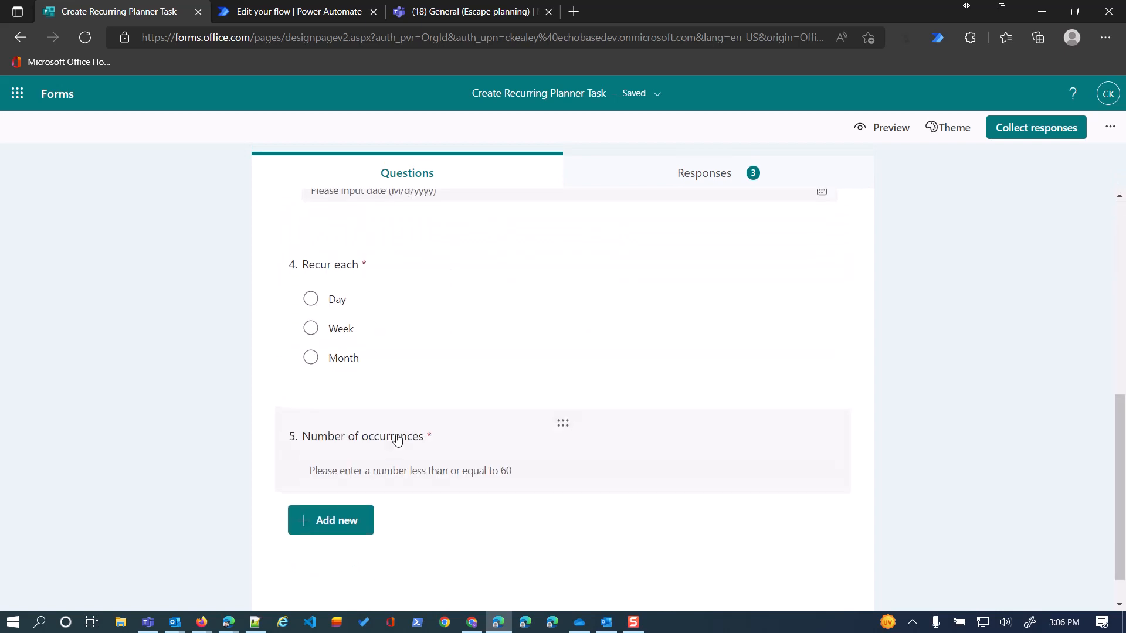
left_click(463, 424)
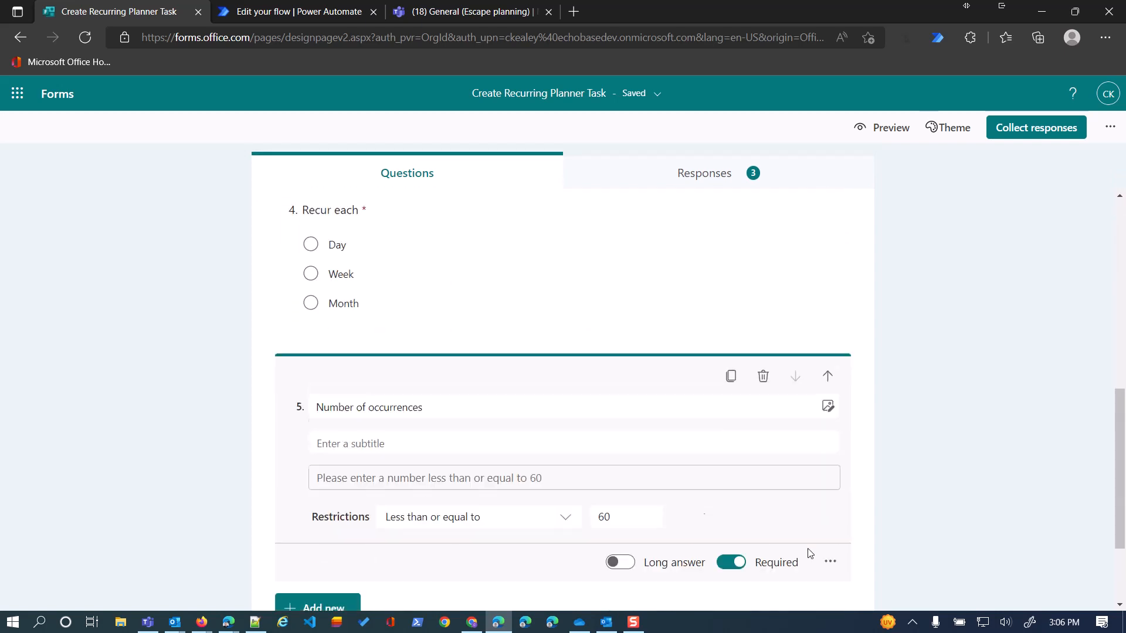
left_click(829, 488)
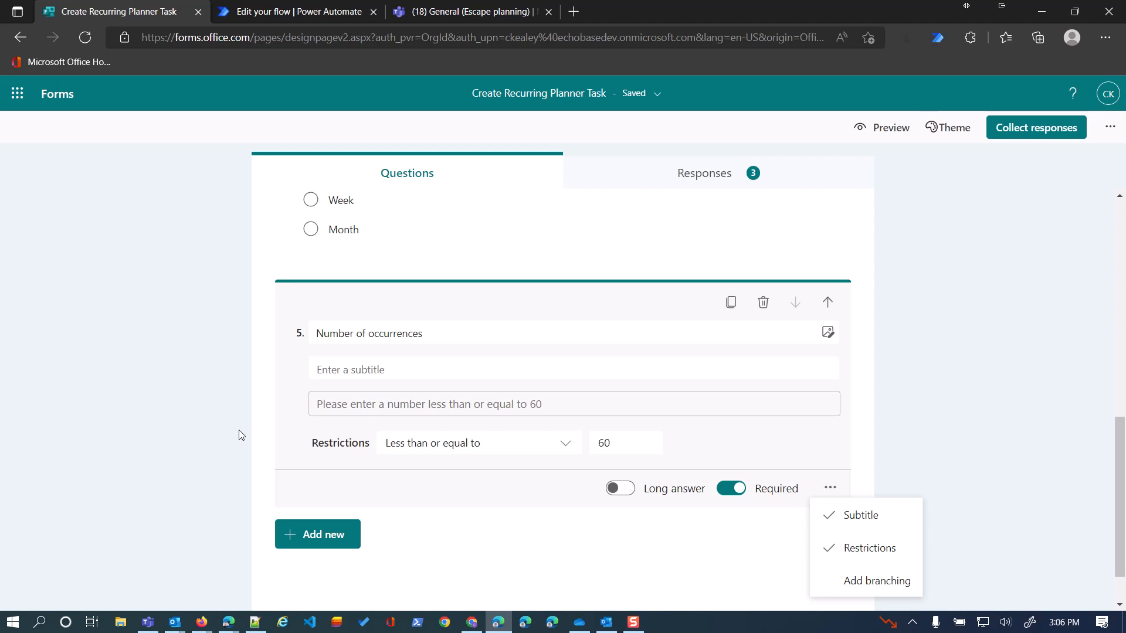
scroll(414, 491, "up", 5)
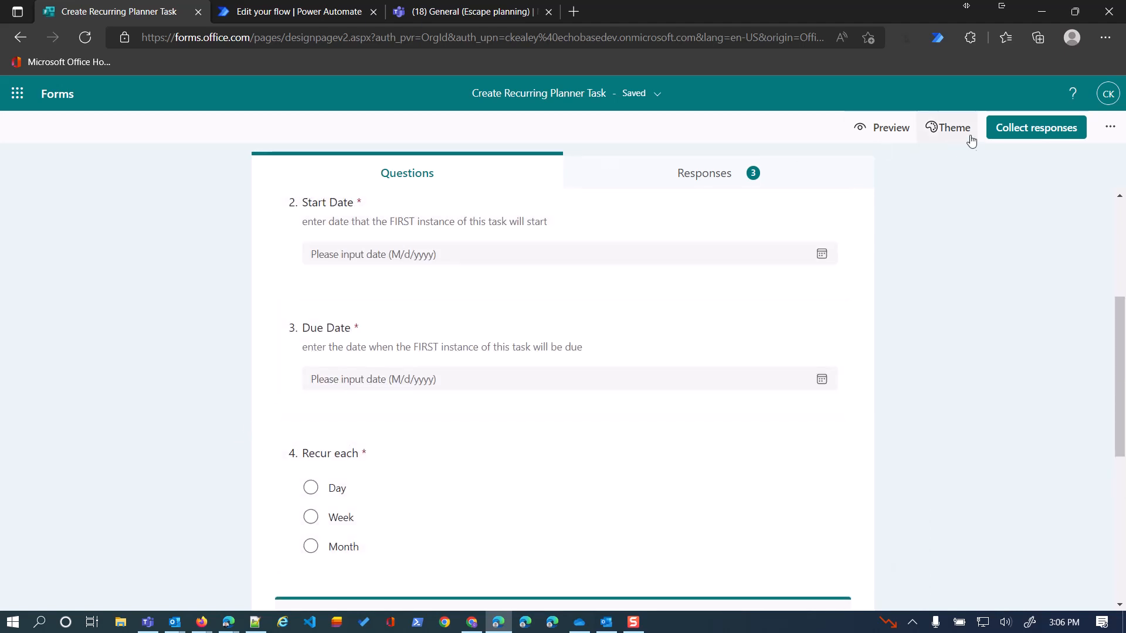
- Open the form preview again and enter "mow the lawn" as the Task Name
left_click(890, 127)
left_click(341, 398)
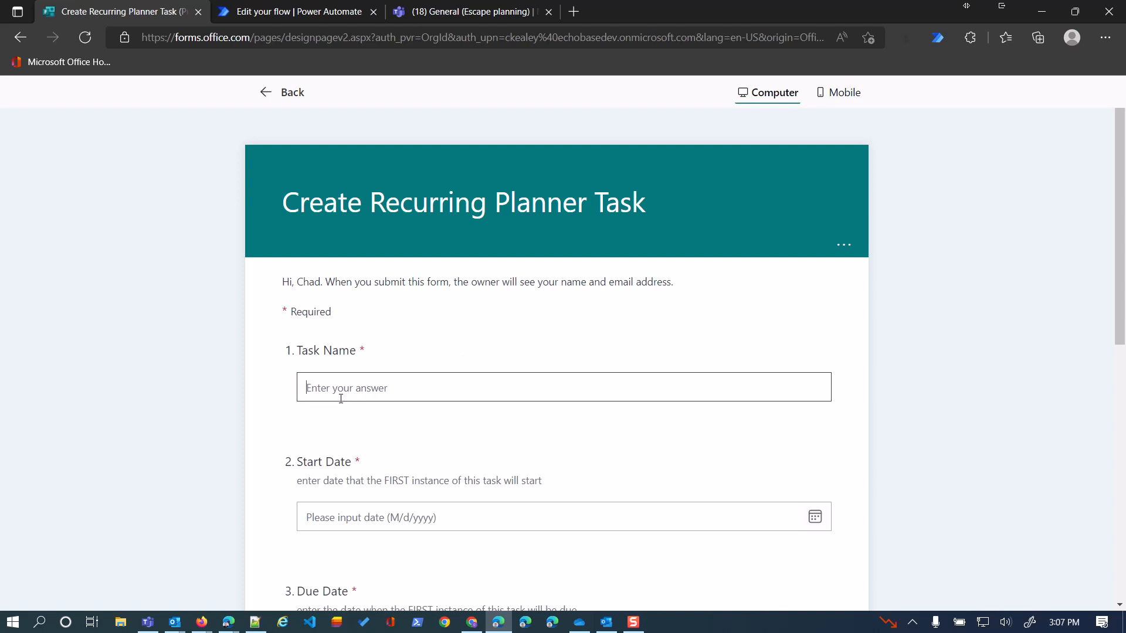
type("mow the lawn")
- Set the form's Start Date to 6/11/2022 and its Due Date to 6/12/2022
scroll(338, 469, "down", 2)
left_click(314, 438)
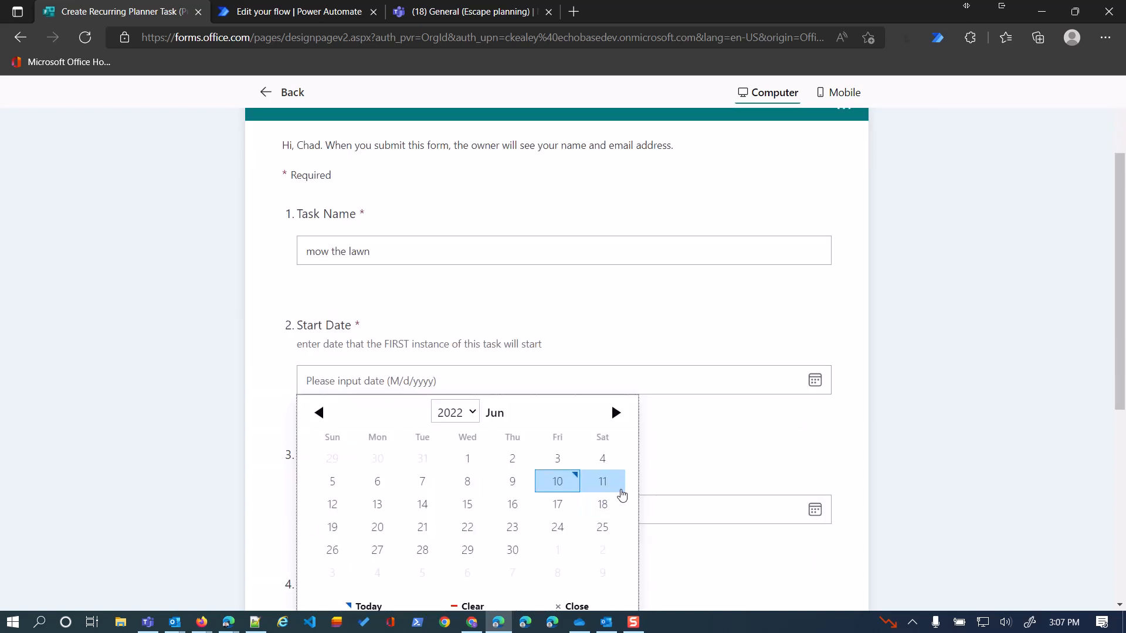
left_click(601, 482)
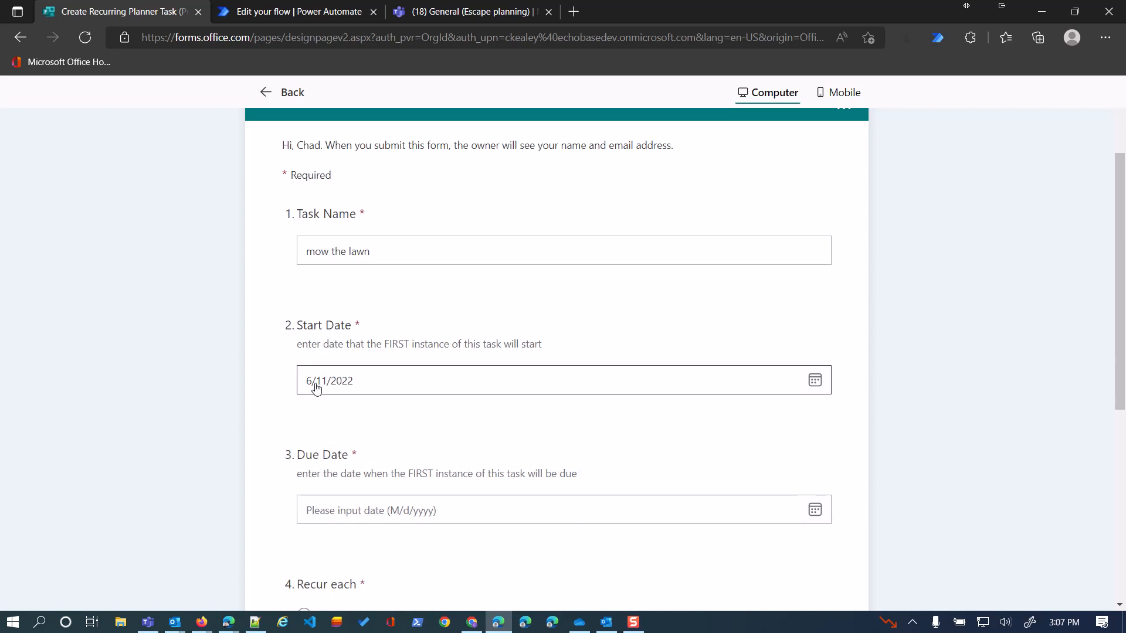
left_click(320, 519)
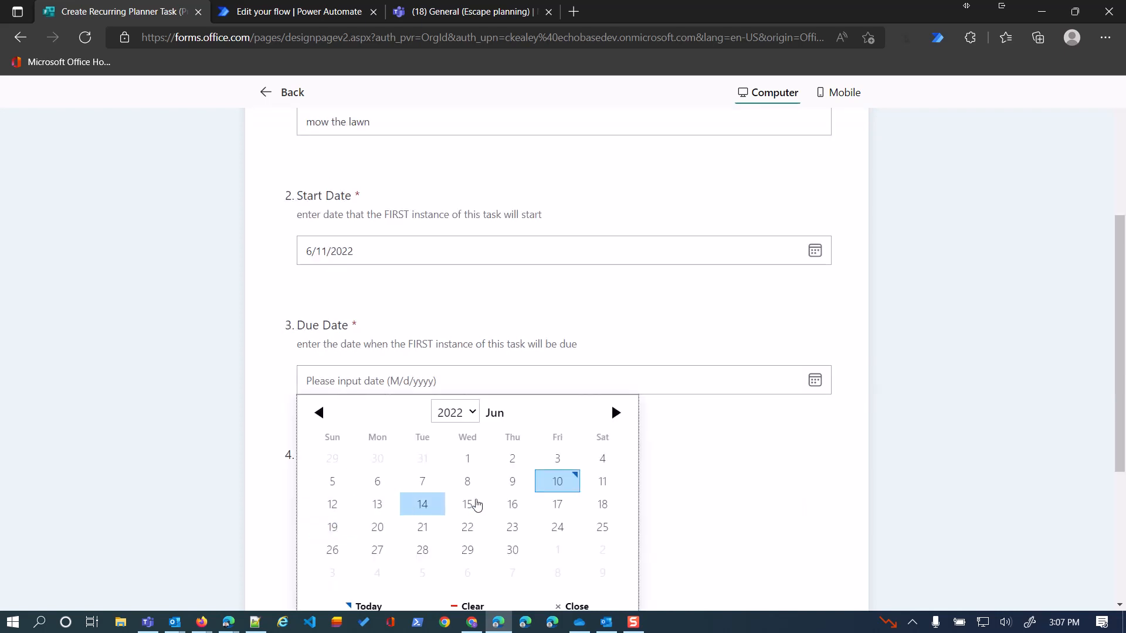
left_click(332, 507)
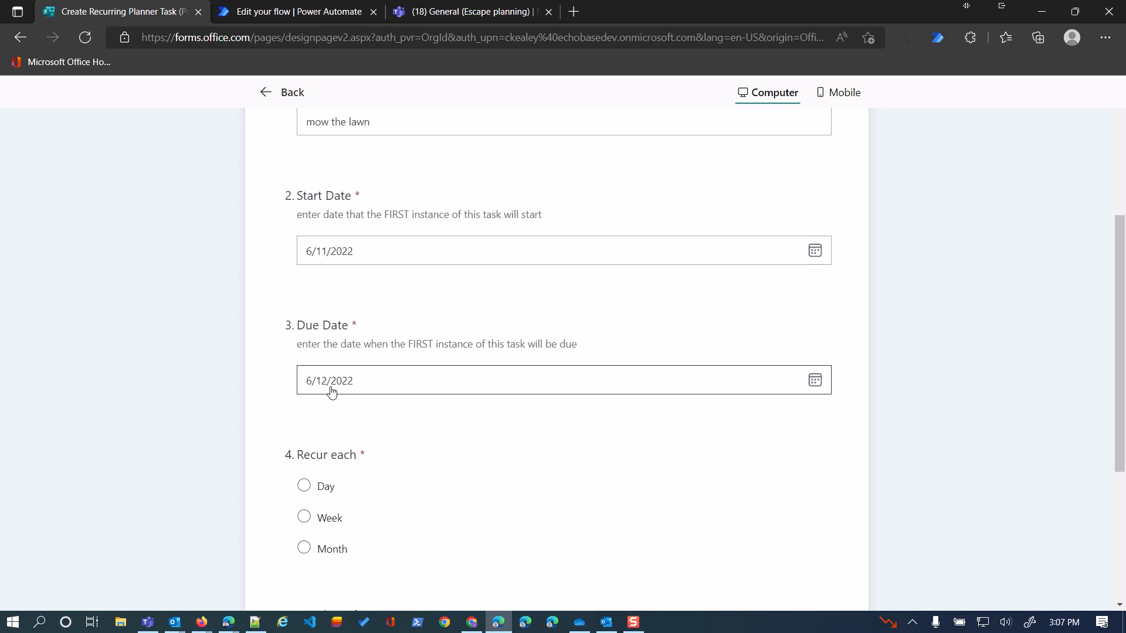
- Set the task to recur each Week with 15 occurrences and submit the form response
left_click(304, 517)
scroll(431, 493, "down", 3)
scroll(431, 488, "down", 2)
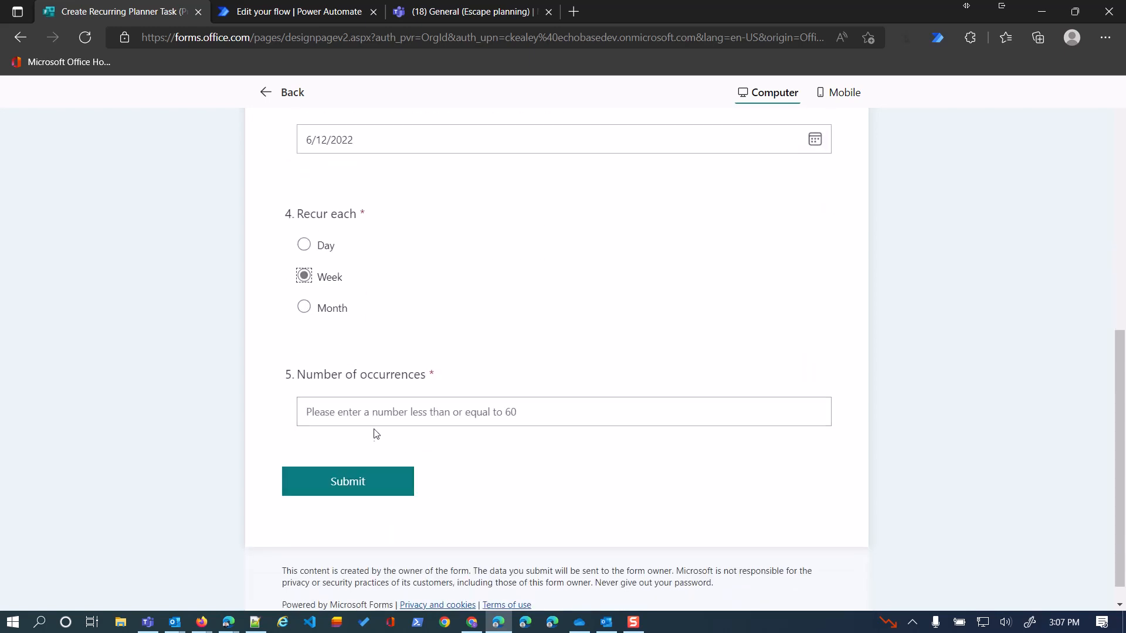
left_click(370, 413)
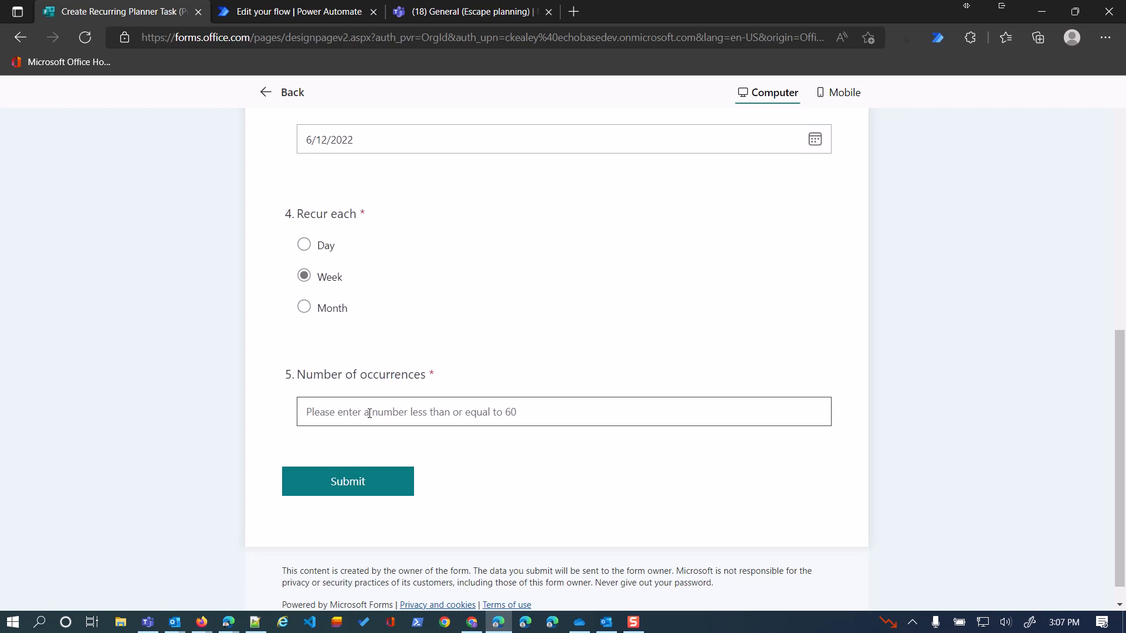
type("12")
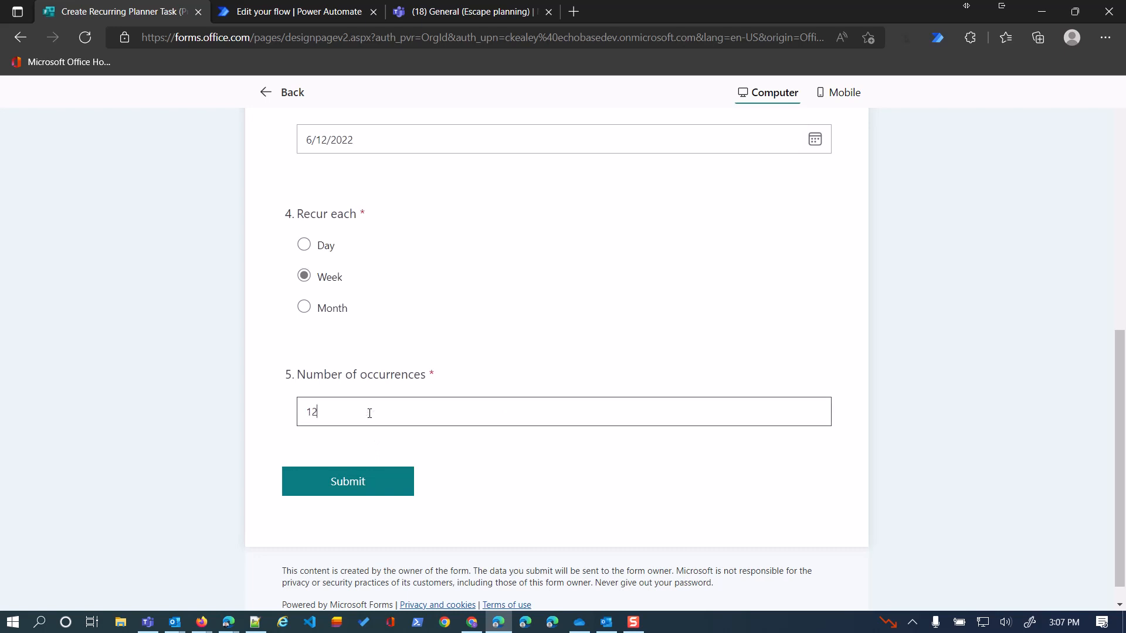
left_click_drag(319, 412, 313, 413)
type("0")
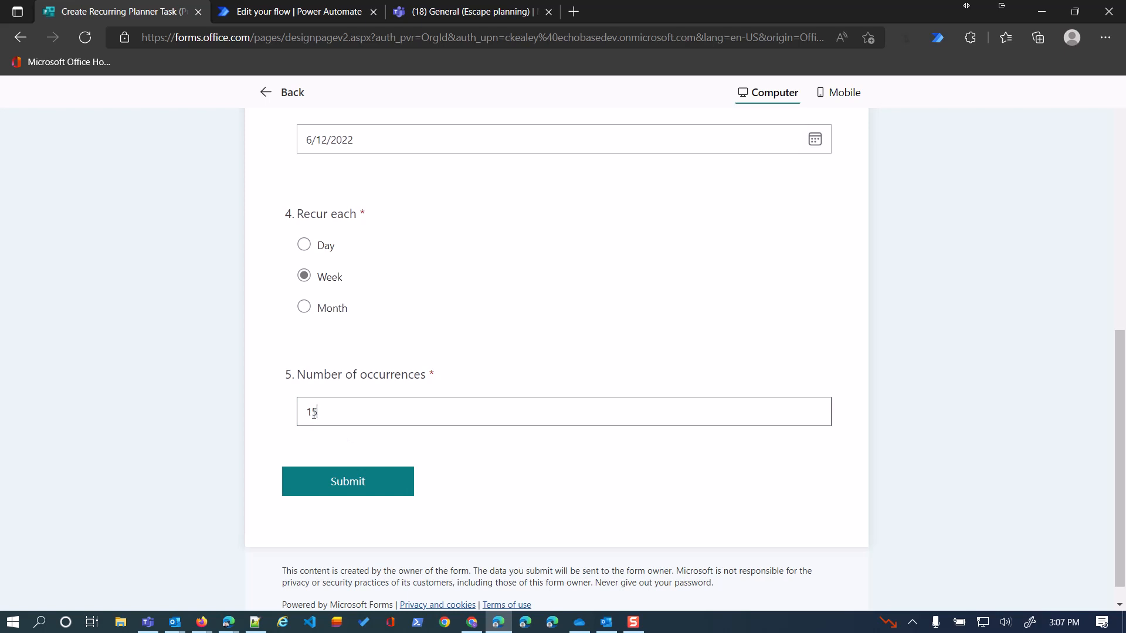
left_click(356, 491)
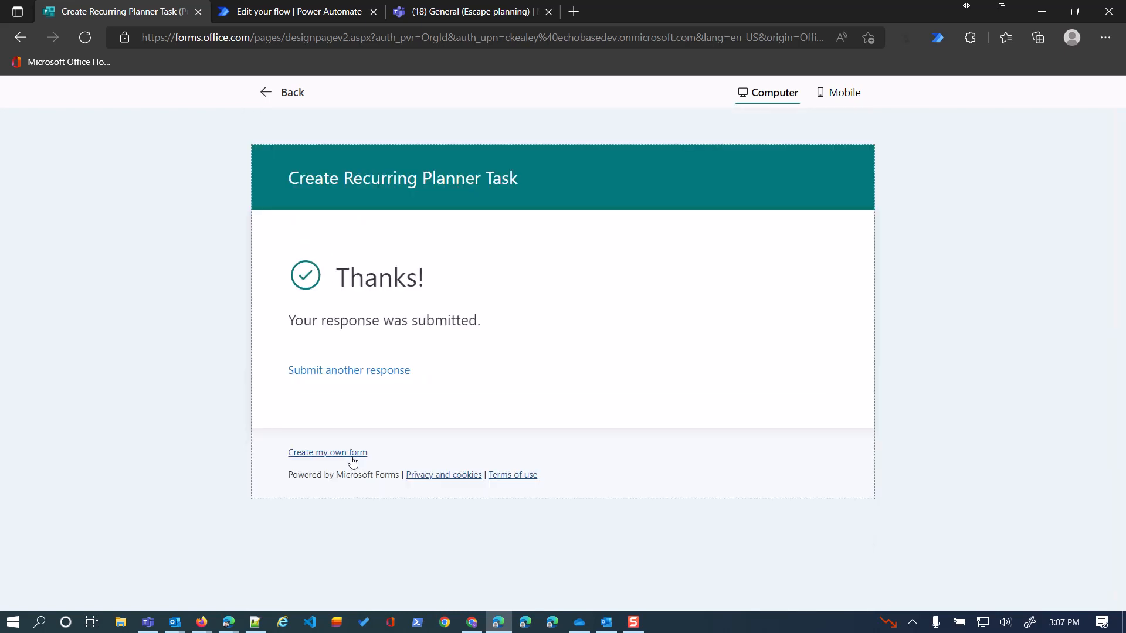
- Switch to the Escape tasks board in Microsoft Teams, reload it and review the "mow the lawn" tasks in the To do bucket
left_click(469, 13)
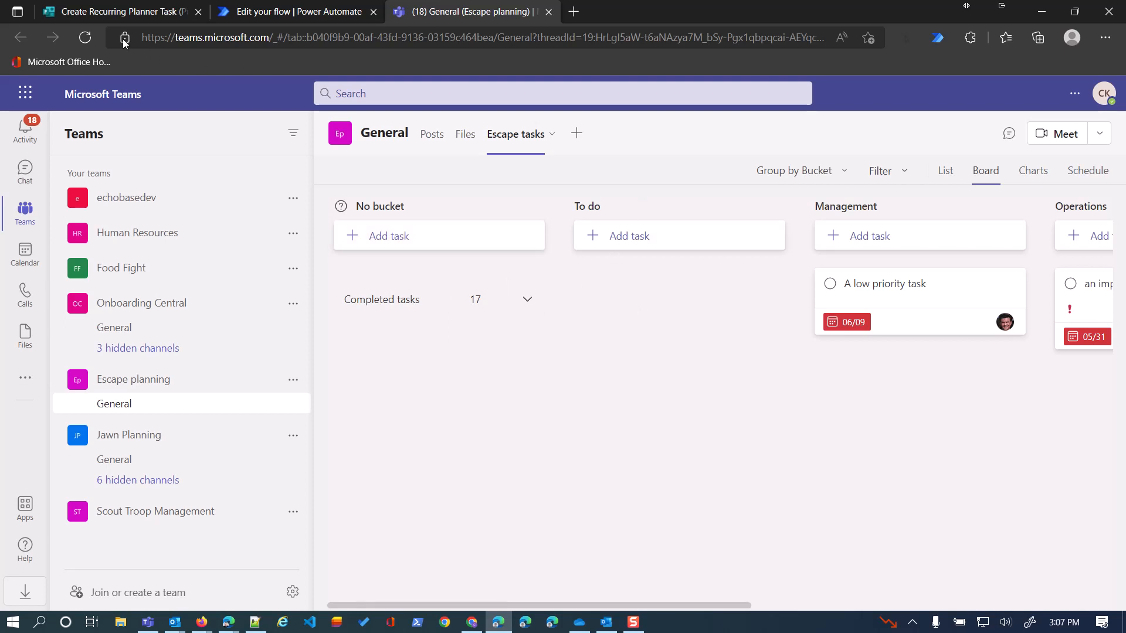
left_click(90, 41)
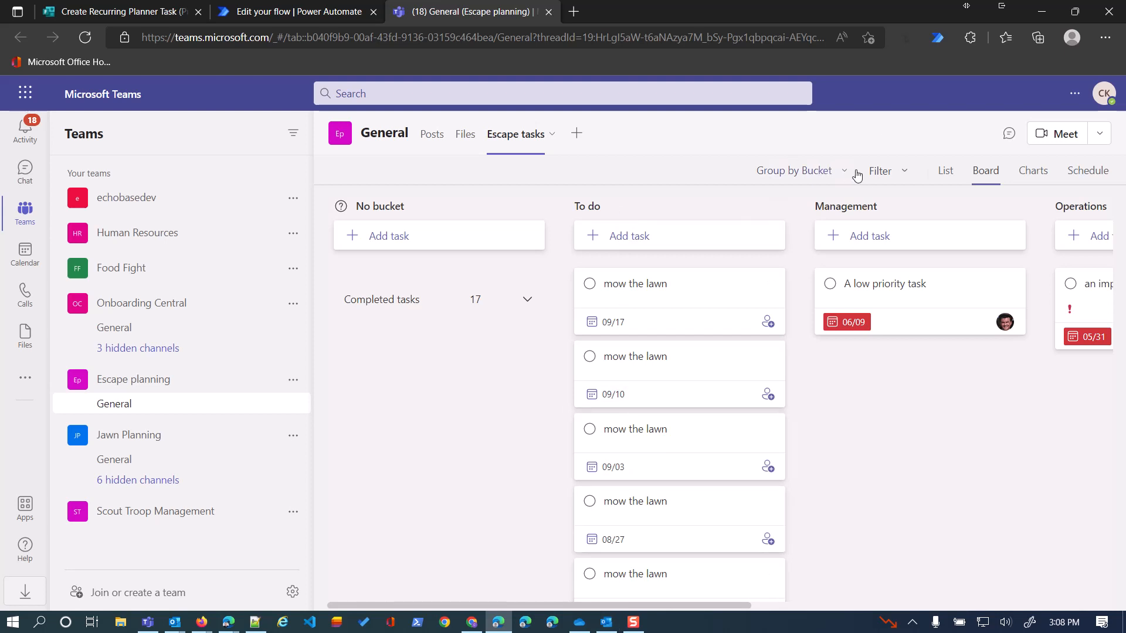
left_click(874, 173)
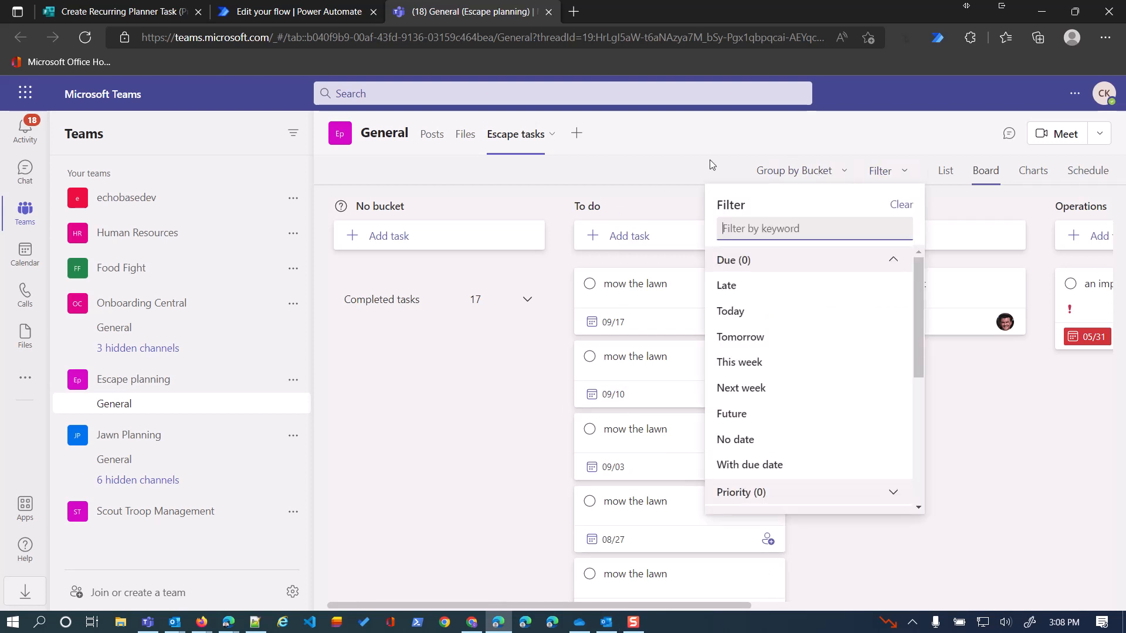
scroll(611, 350, "down", 2)
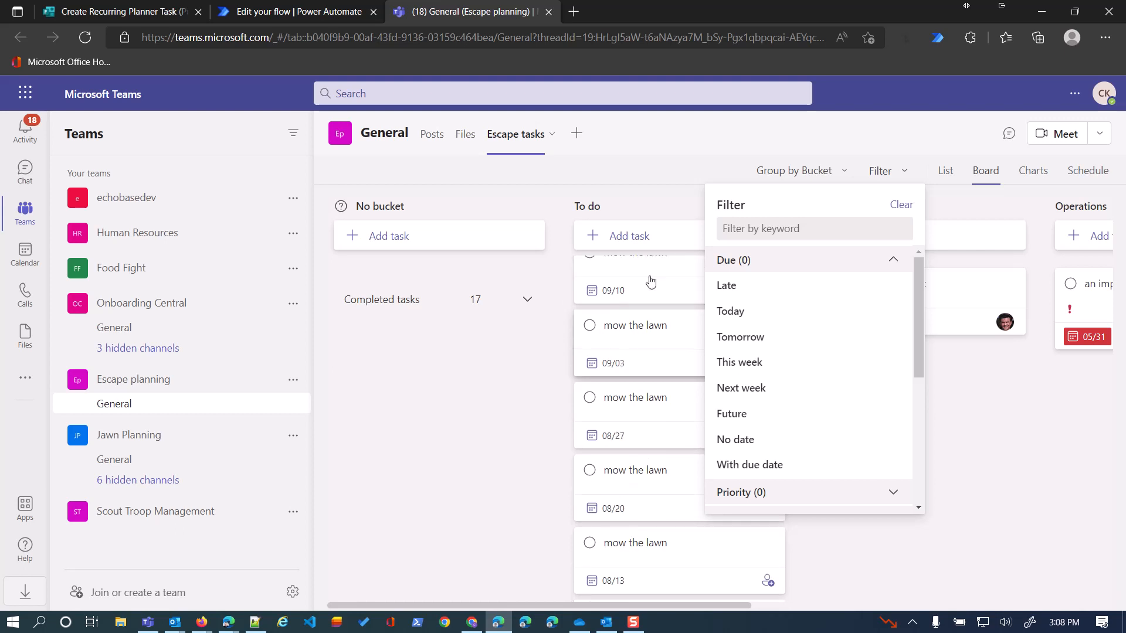
- Show the plan as a schedule and check the start and due dates of the "mow the lawn" tasks on June 24 and June 10
left_click(1085, 170)
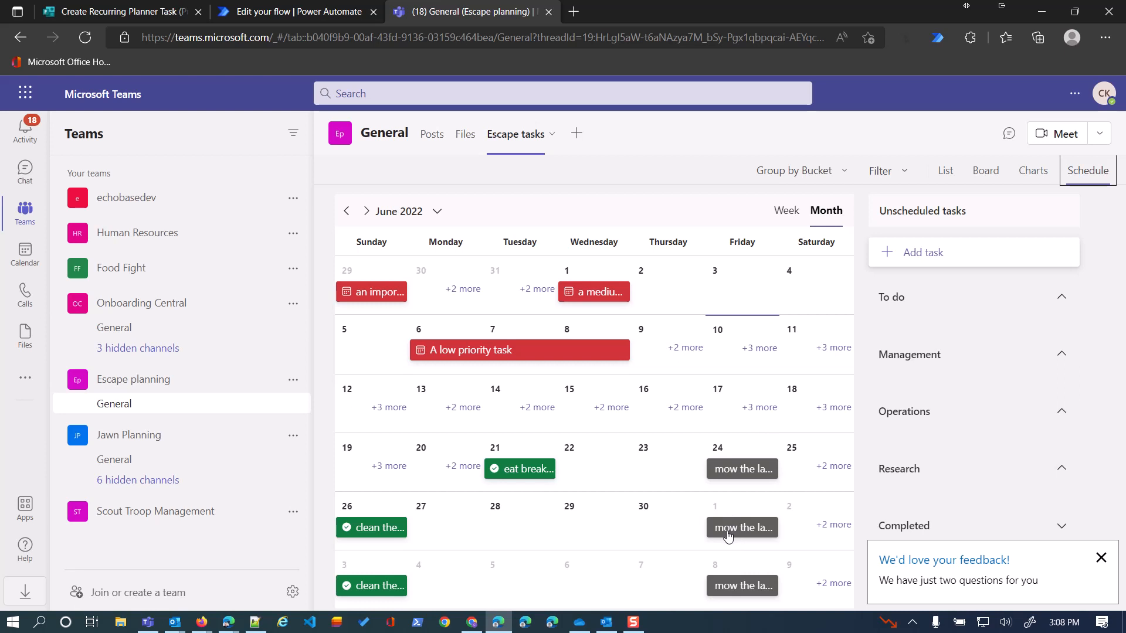
left_click(743, 472)
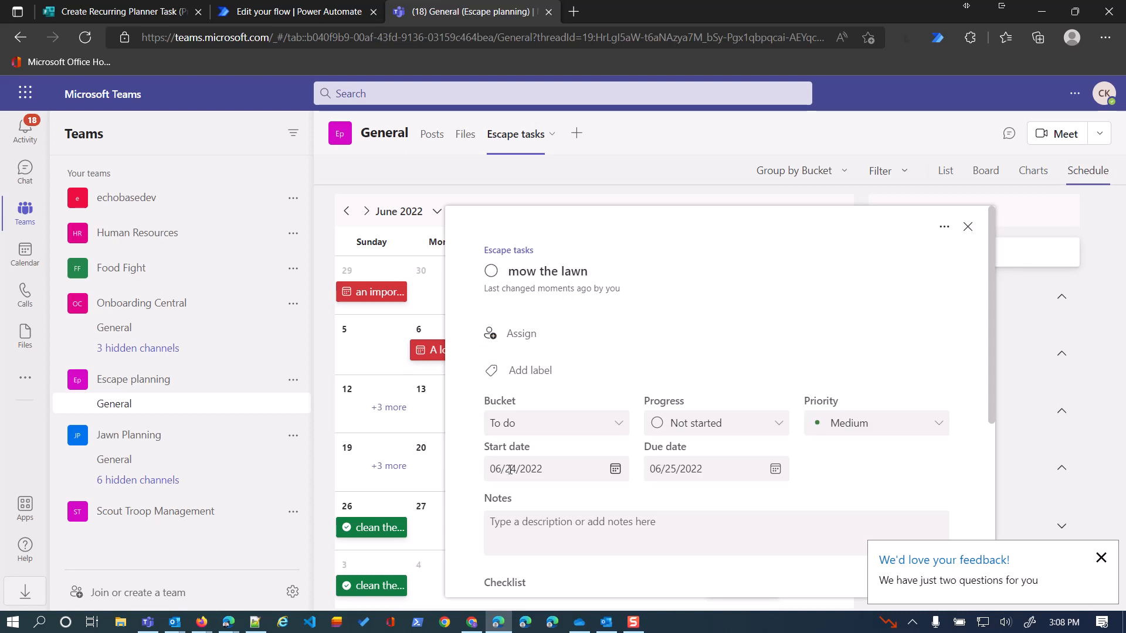
left_click(968, 227)
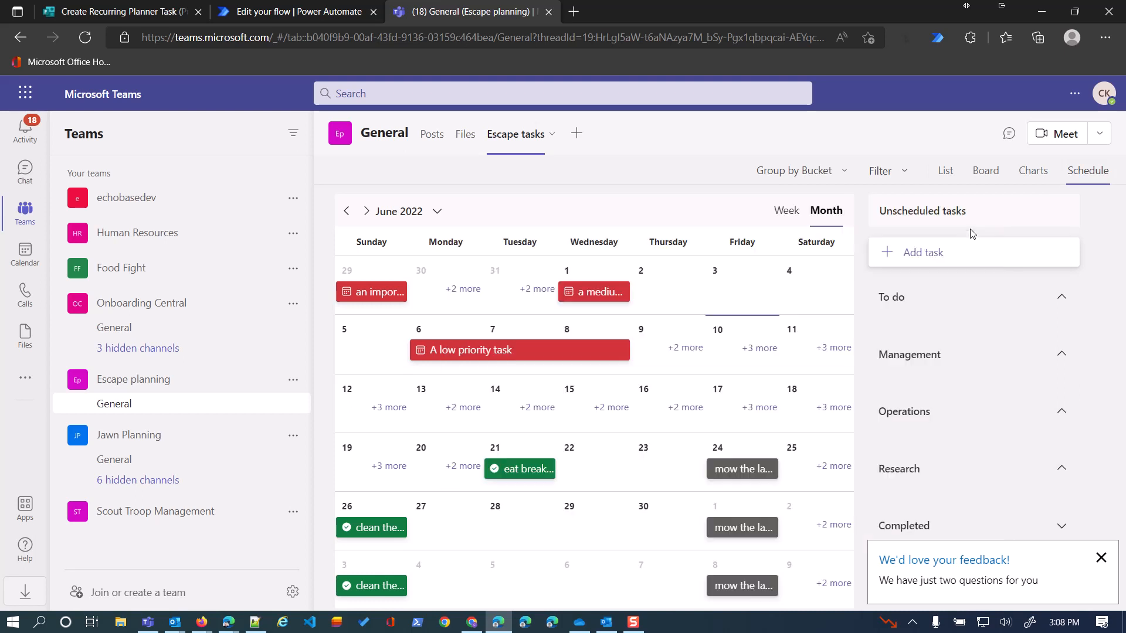
left_click(761, 352)
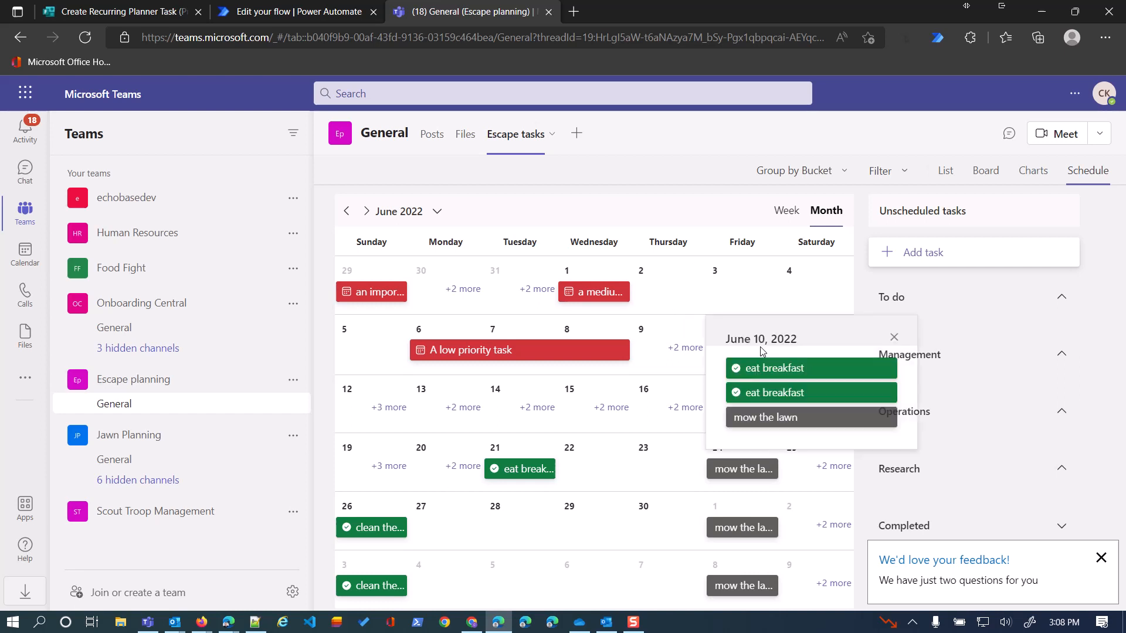
left_click(760, 417)
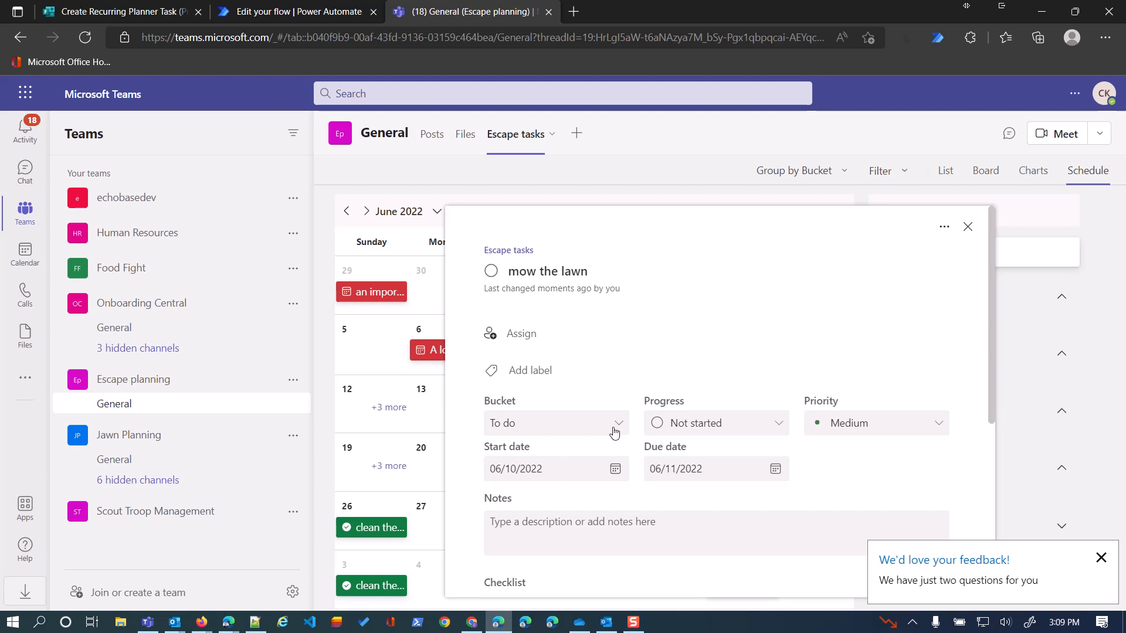
left_click(967, 226)
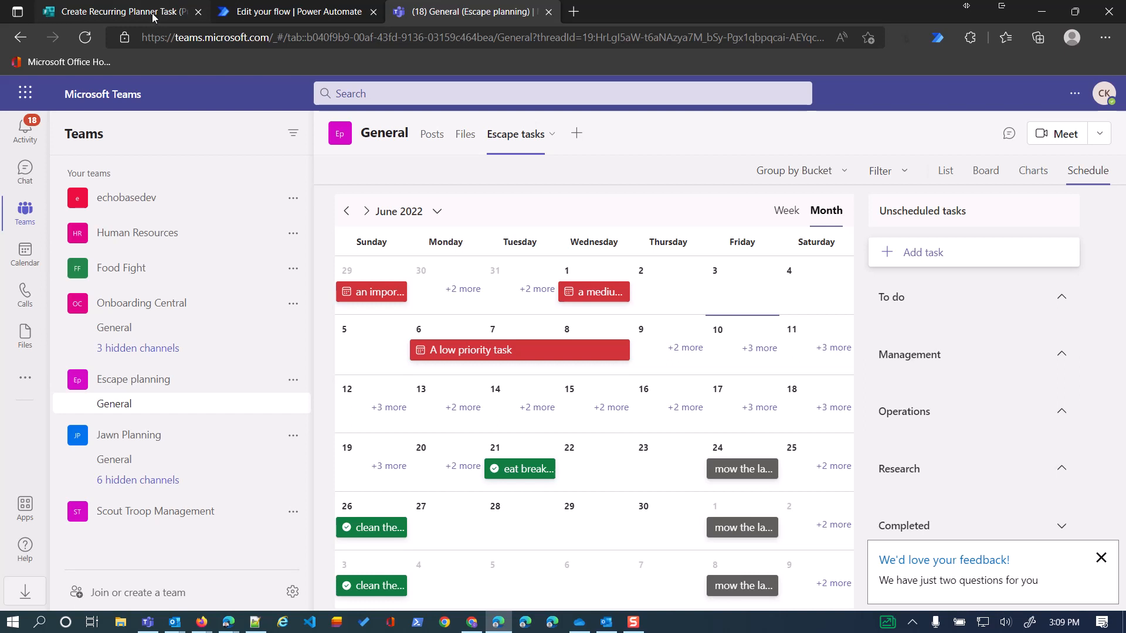
- Switch to Power Automate, open the Create recurring tasks flow for editing and inspect its form trigger and Get response details action
left_click(265, 13)
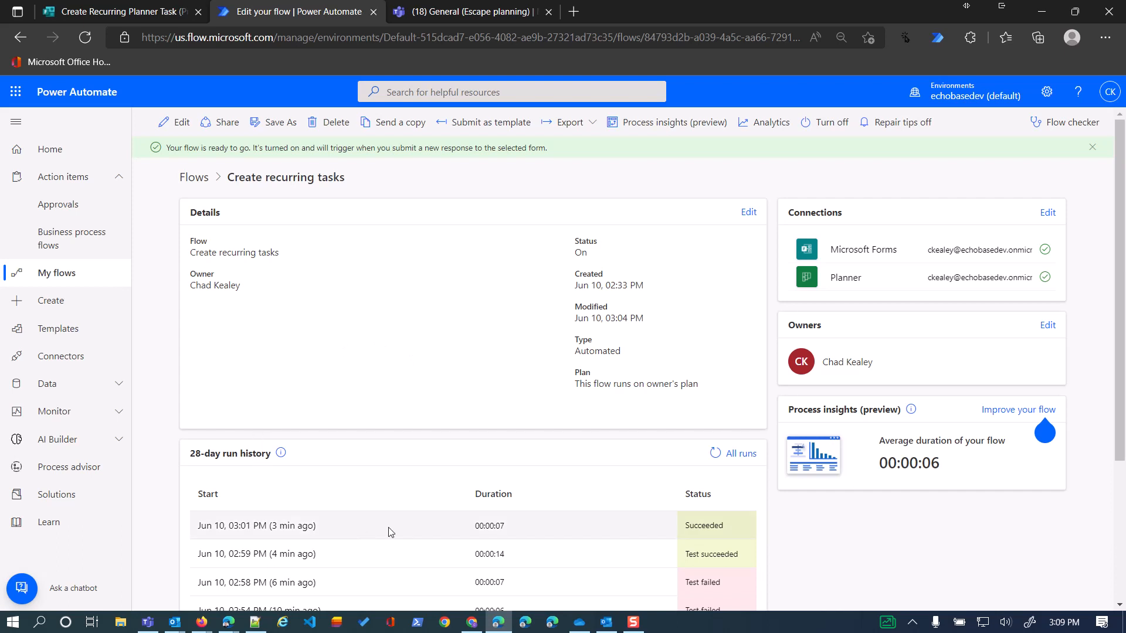
left_click(179, 123)
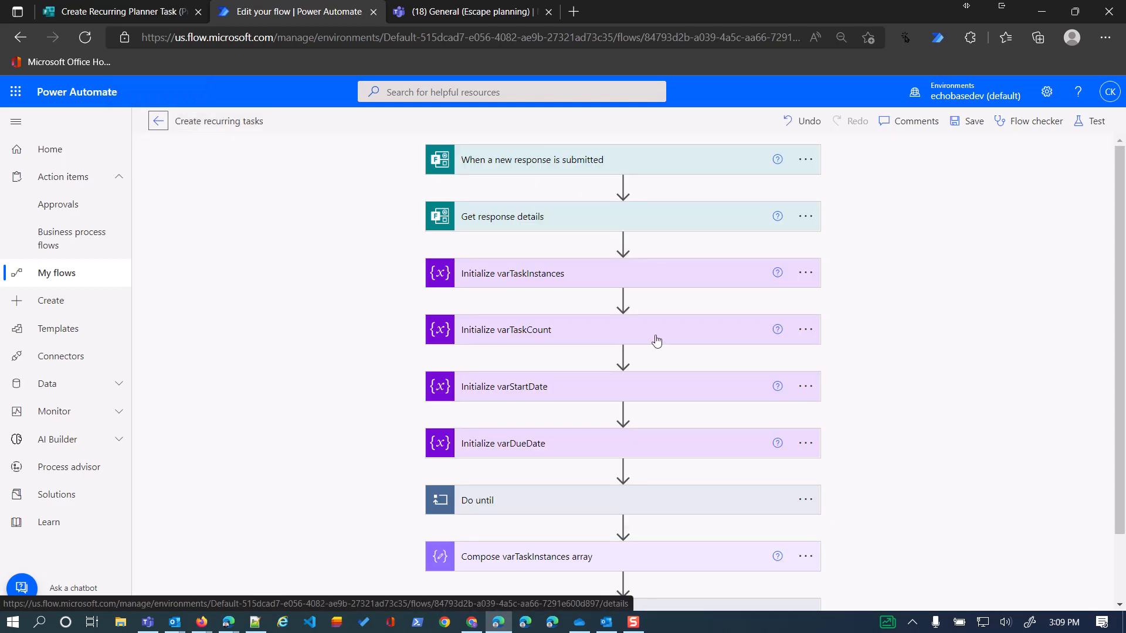
left_click(671, 166)
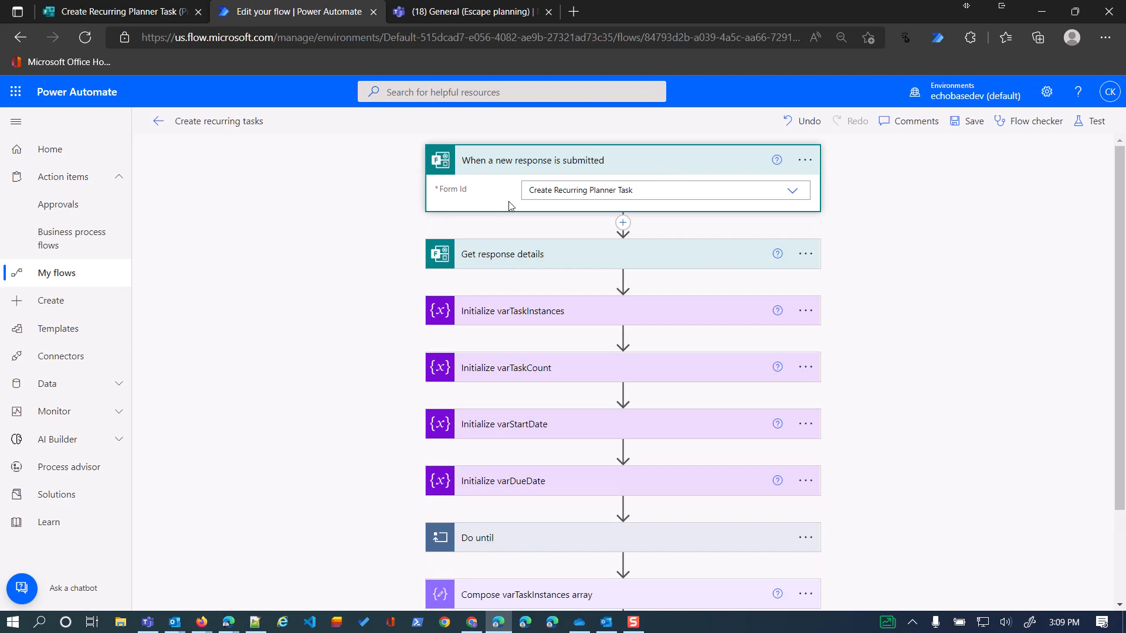
left_click(647, 166)
left_click(642, 224)
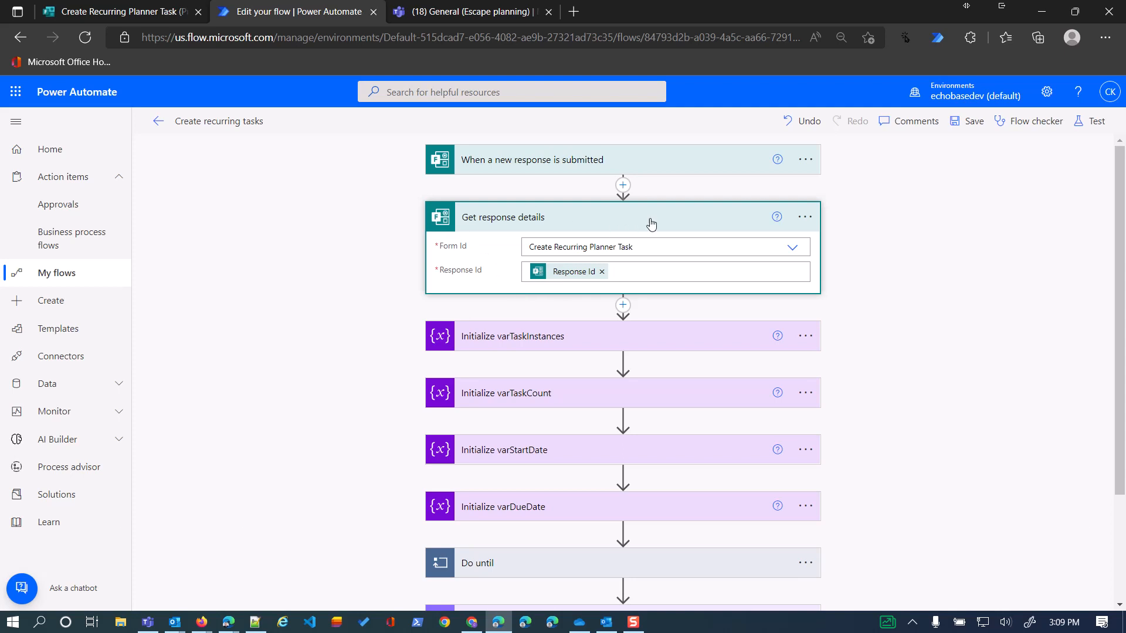
left_click(690, 221)
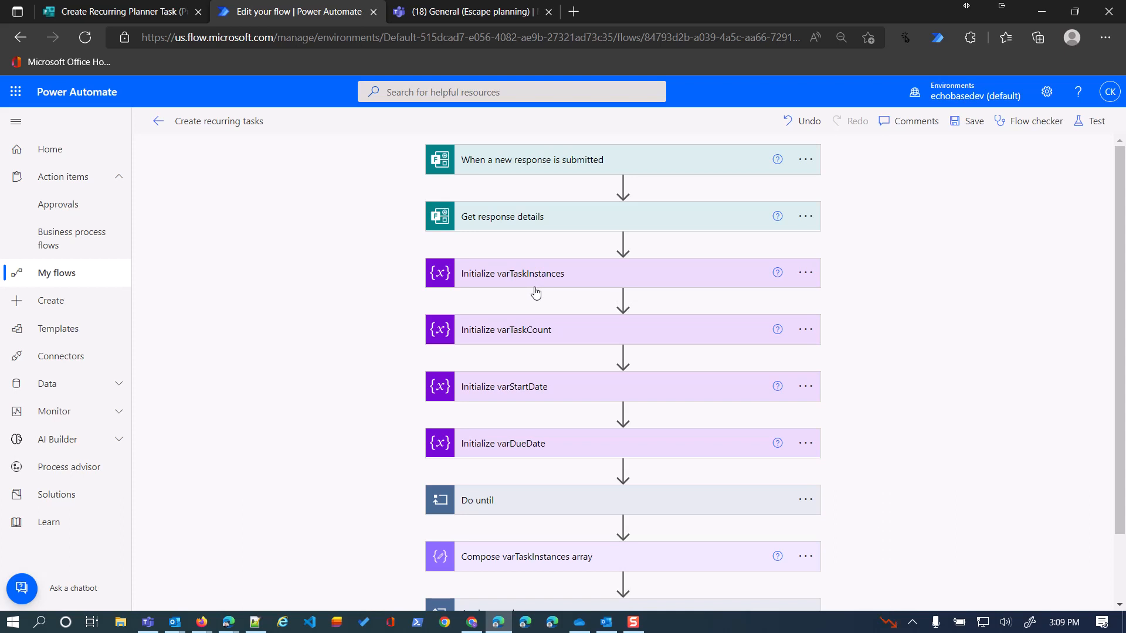
- Inspect the name, type and initial value settings of the Initialize varTaskInstances action
mouse_move(545, 293)
left_click(514, 282)
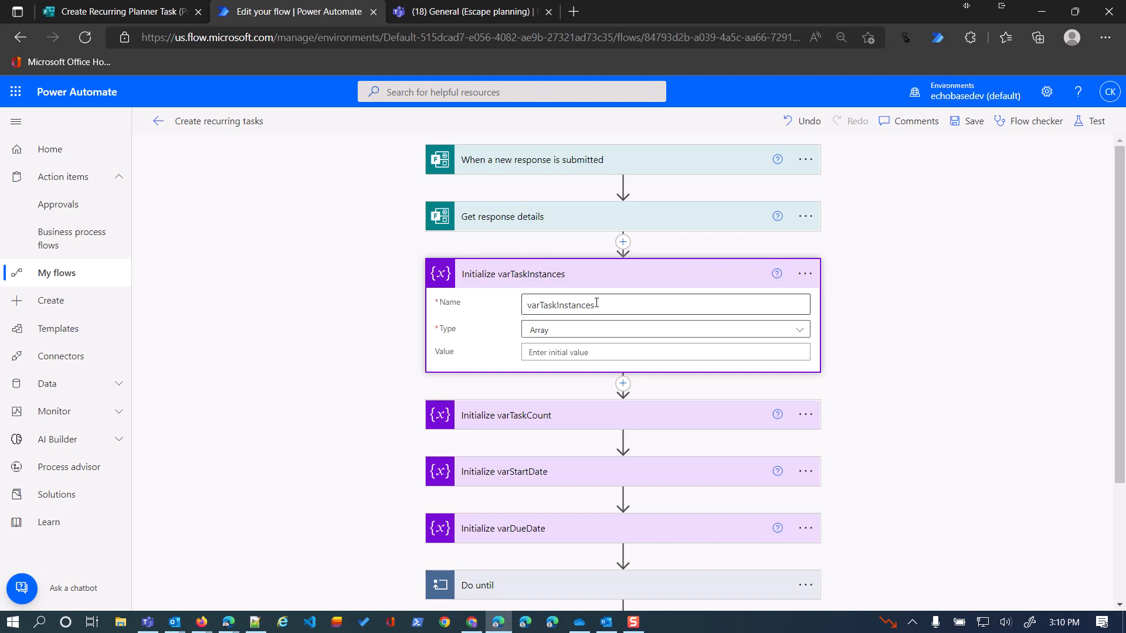
left_click(624, 282)
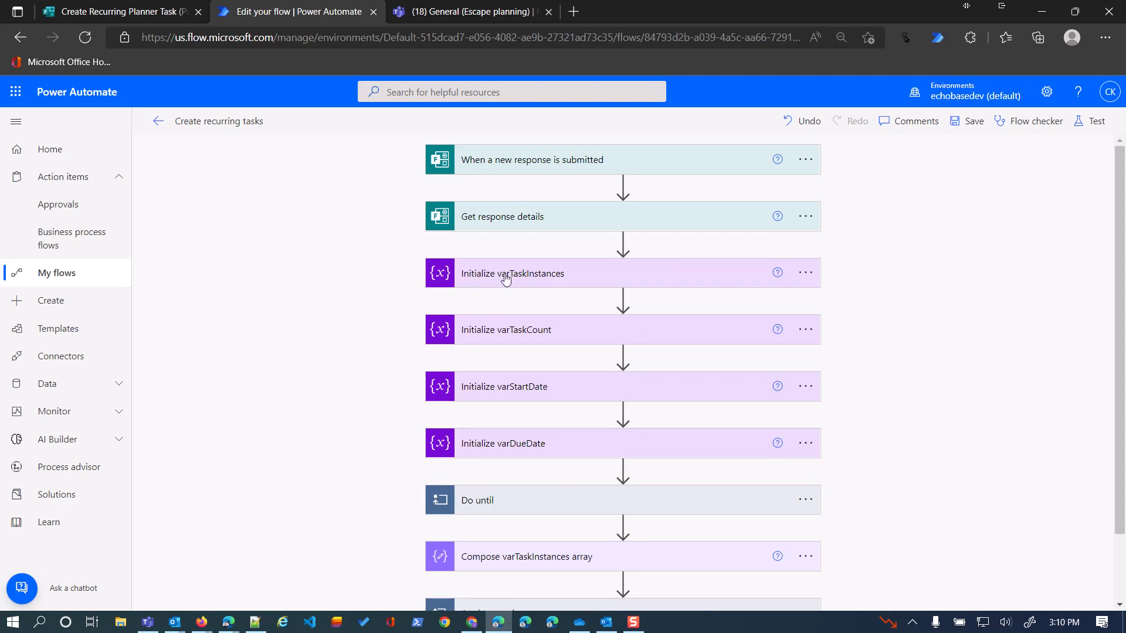
- Expand the Initialize varTaskInstances and Initialize varTaskCount actions and open the expression behind varTaskCount's value
left_click(551, 281)
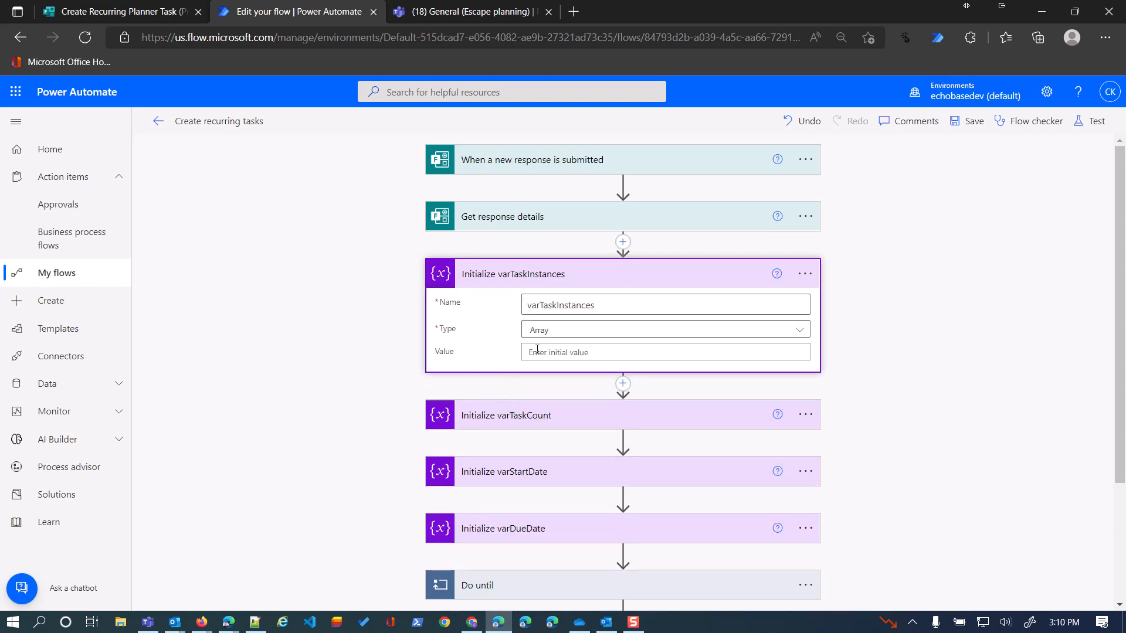
left_click(605, 418)
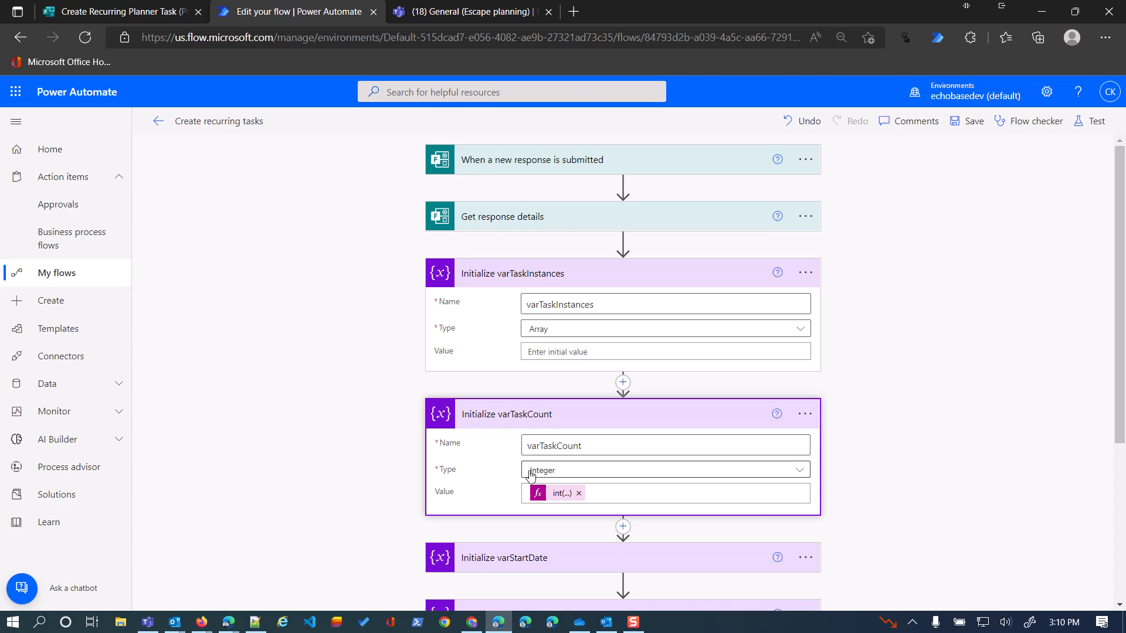
left_click(550, 498)
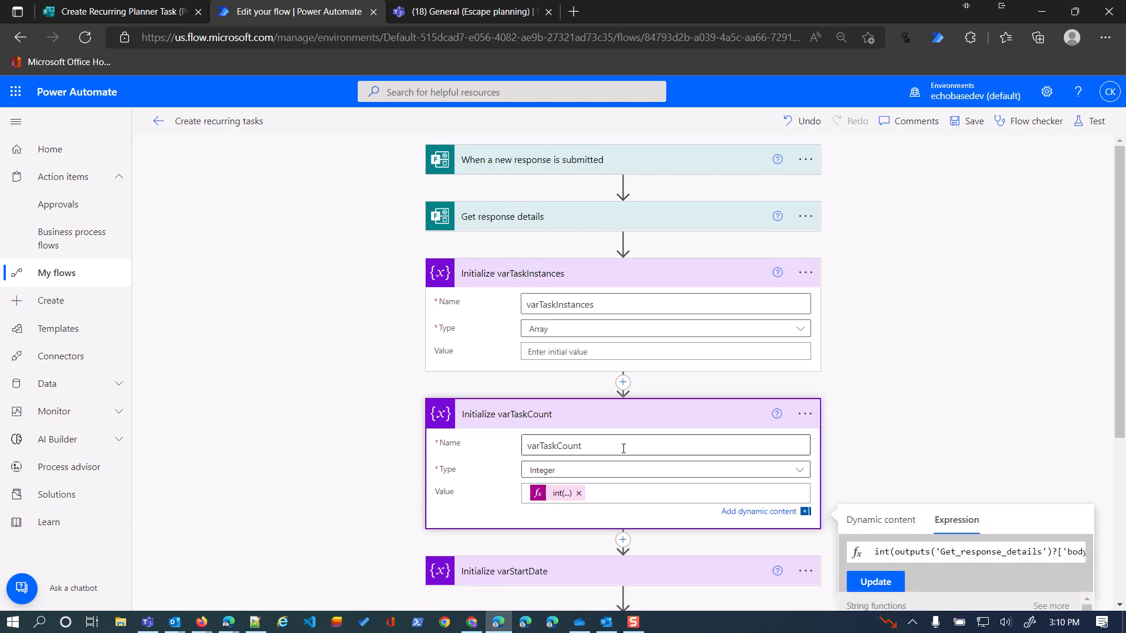
scroll(619, 461, "down", 2)
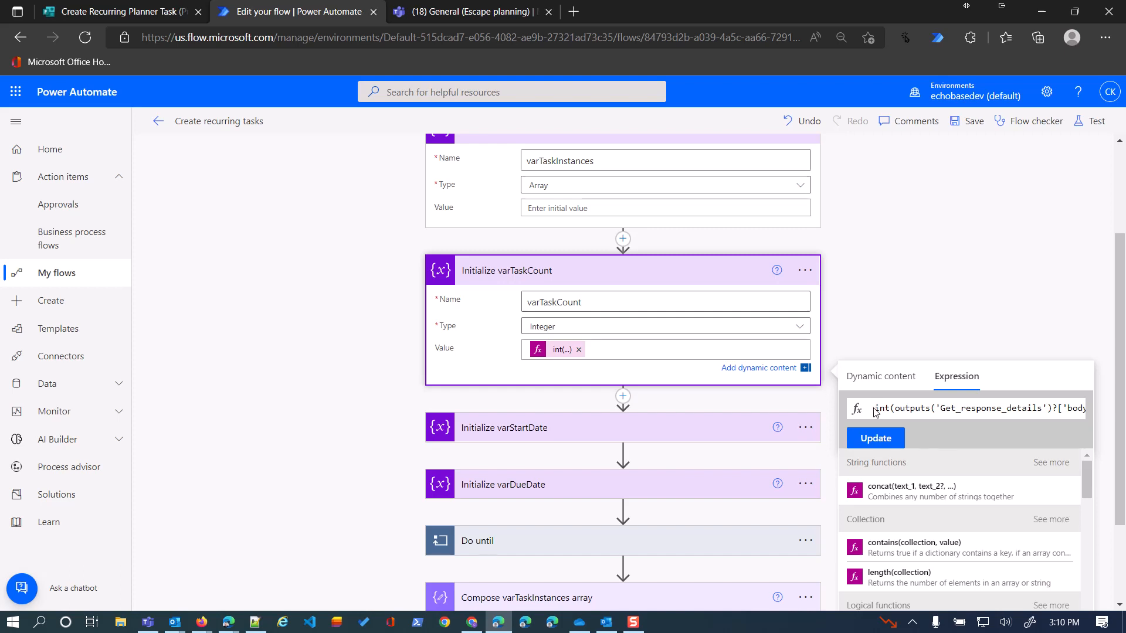
- Rebuild varTaskCount's value expression as int() wrapped around the Number of occurrences answer from the form response, and update it
left_click_drag(896, 408, 1100, 414)
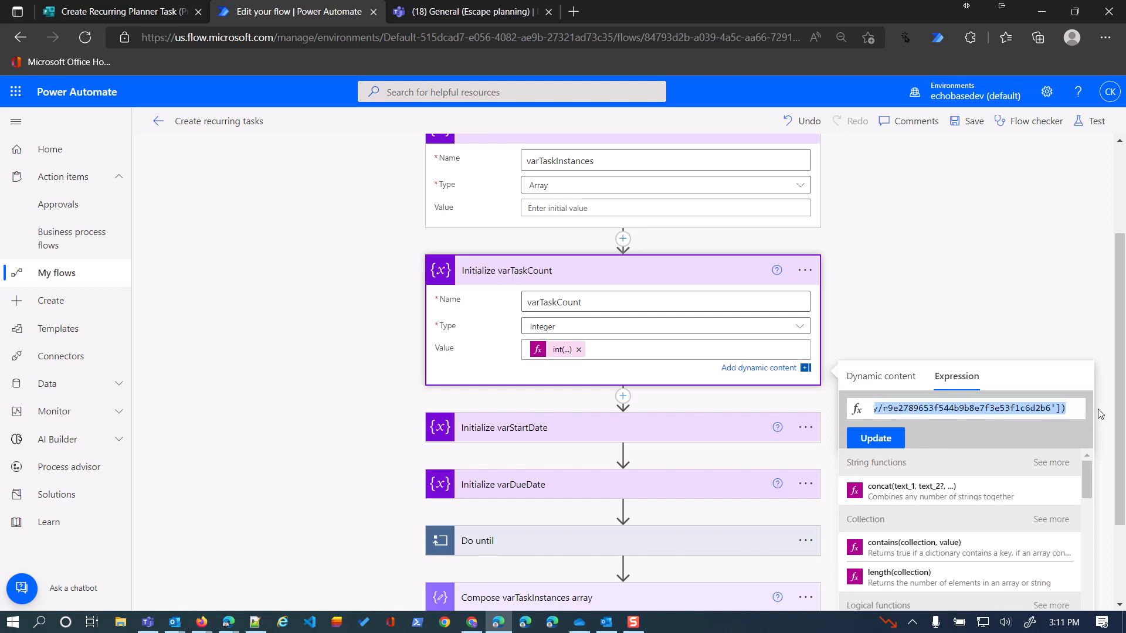
key("BackSpace")
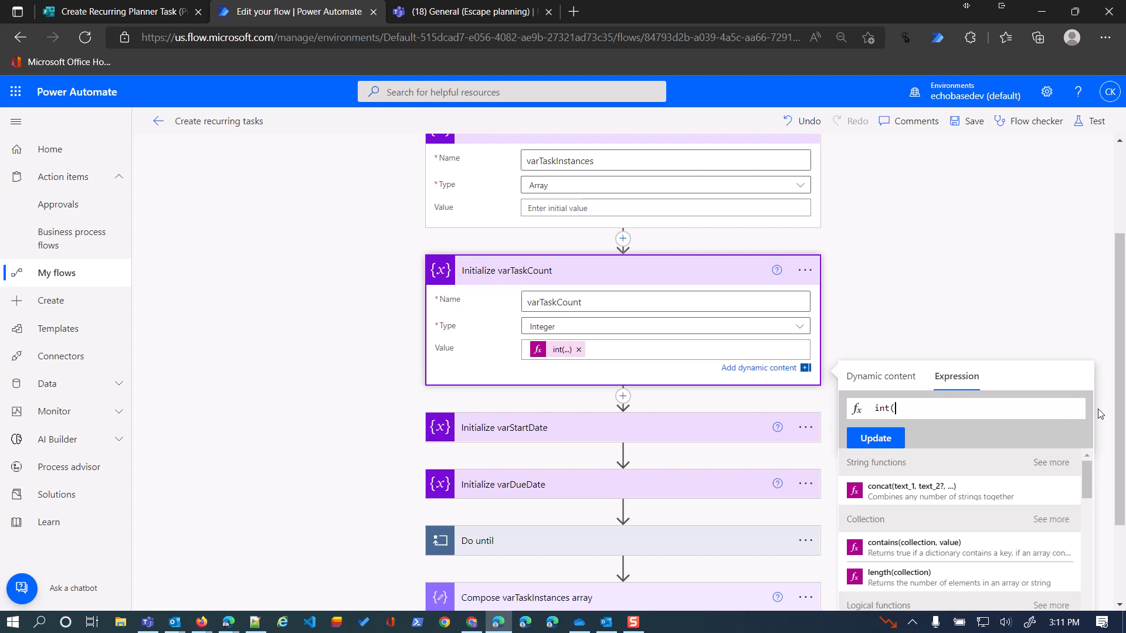
left_click(896, 377)
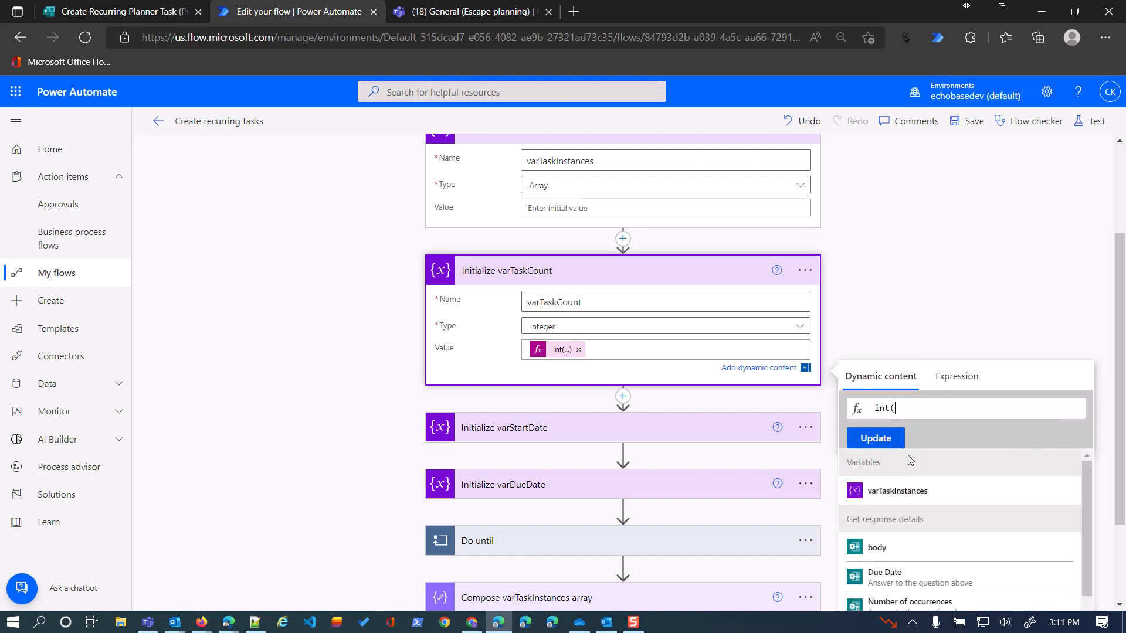
scroll(907, 545, "down", 2)
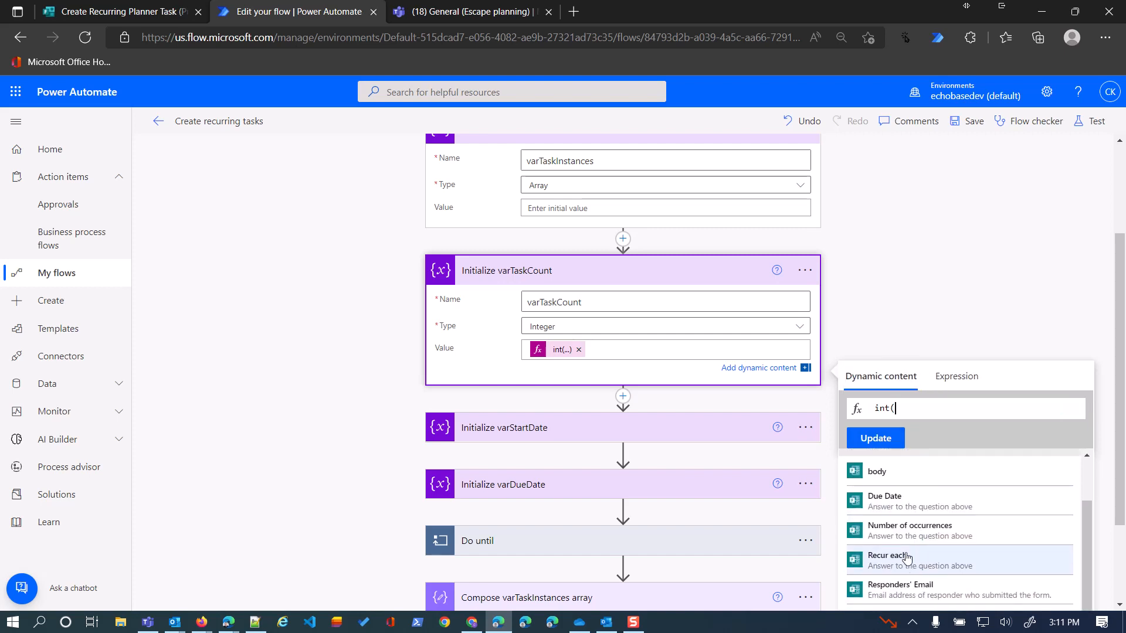
left_click(894, 536)
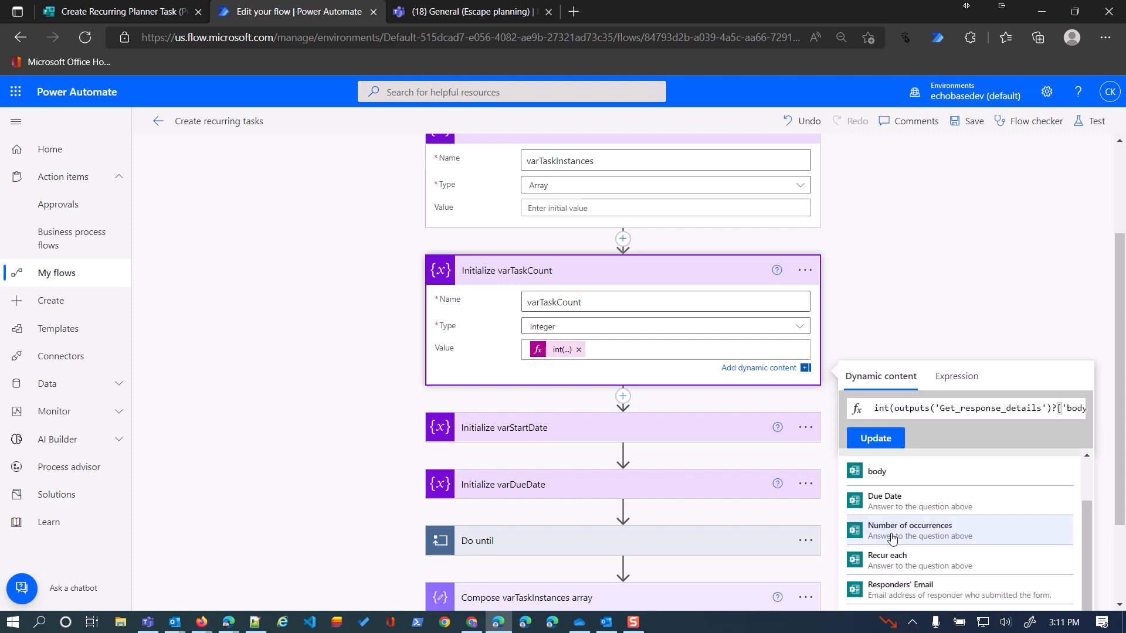
left_click(982, 408)
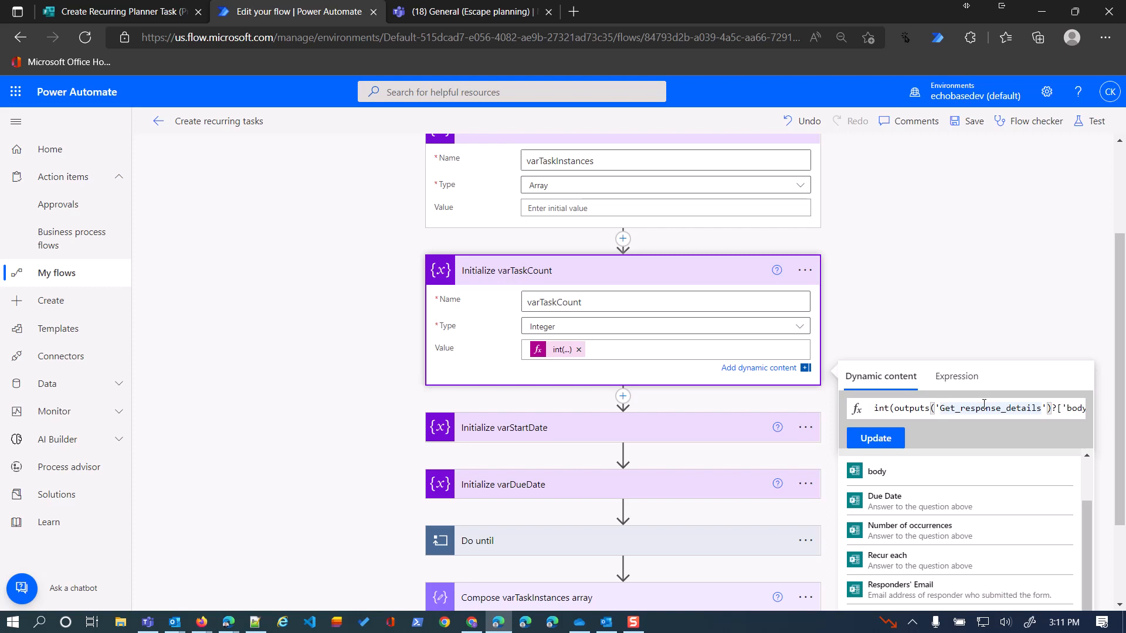
key("End")
type(")")
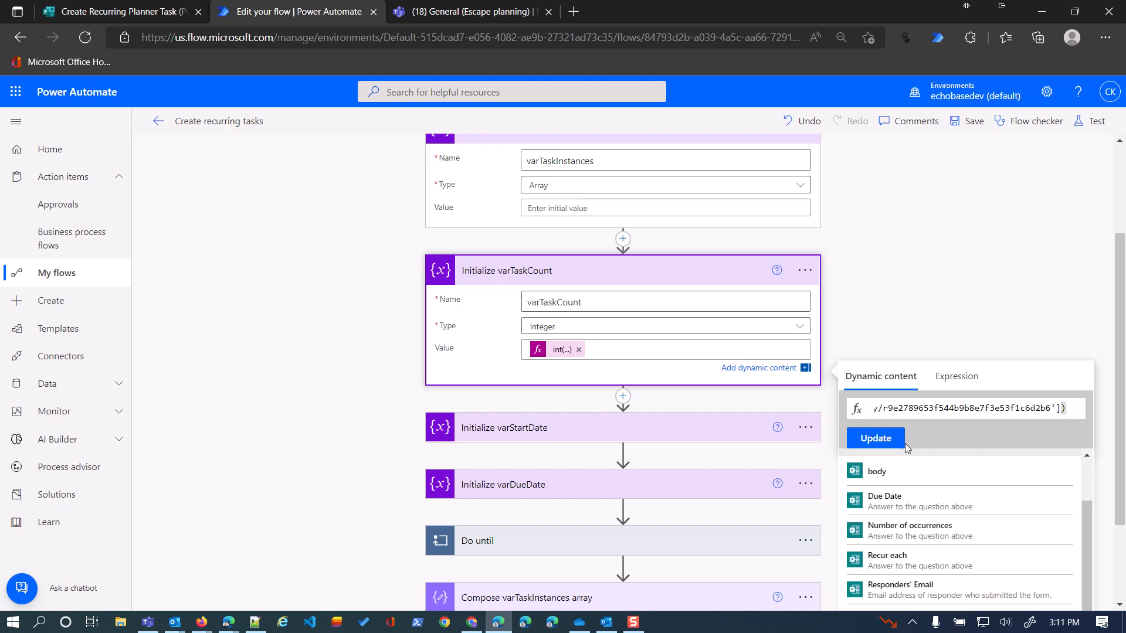
left_click(874, 439)
- Inspect the Initialize varStartDate and Initialize varDueDate actions, reviewing the available variable types and keeping String for varDueDate
left_click(589, 434)
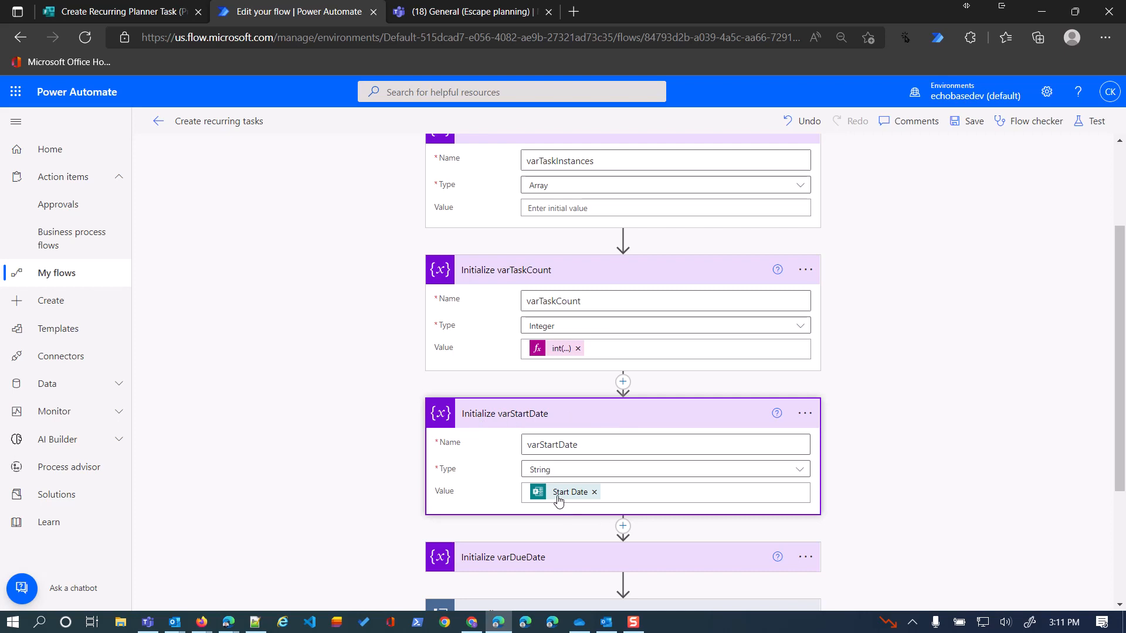
left_click(573, 554)
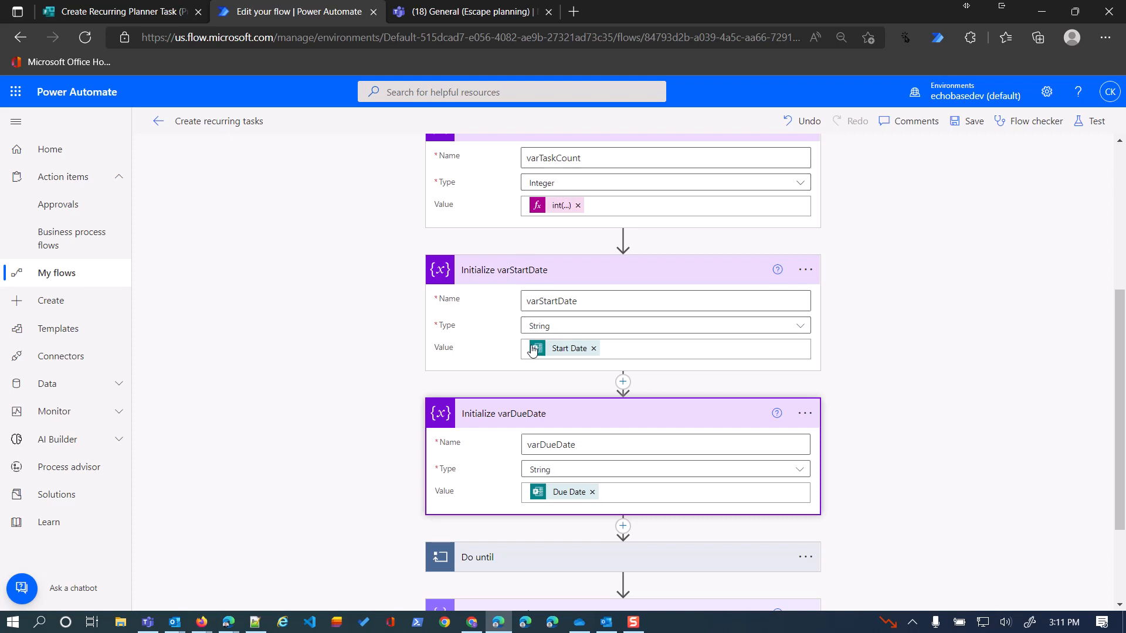
left_click(560, 471)
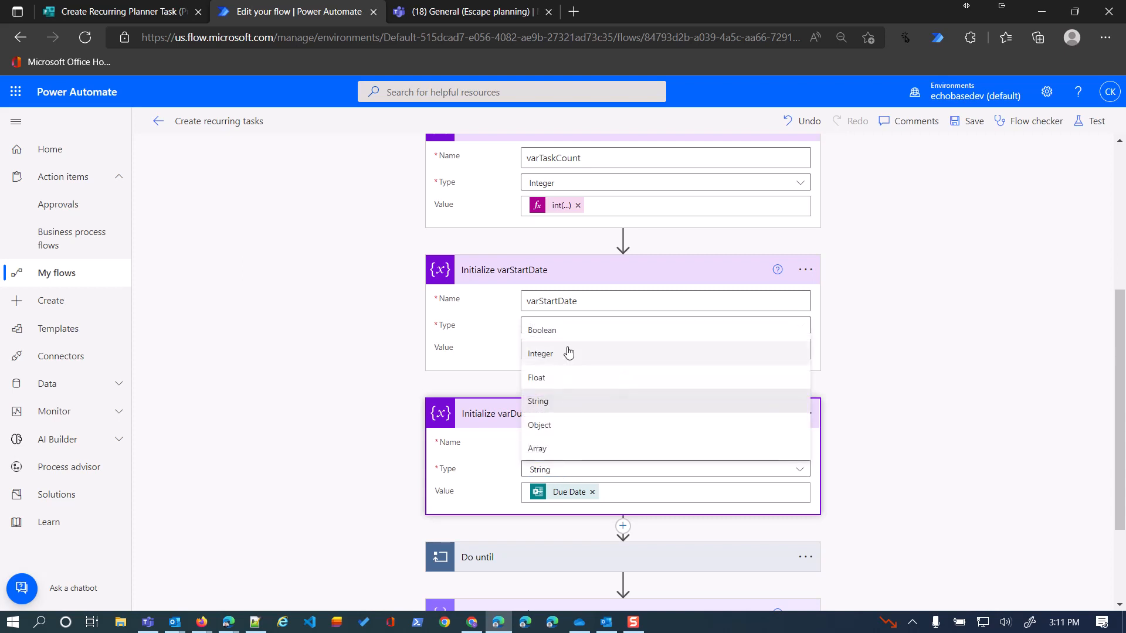
left_click(574, 408)
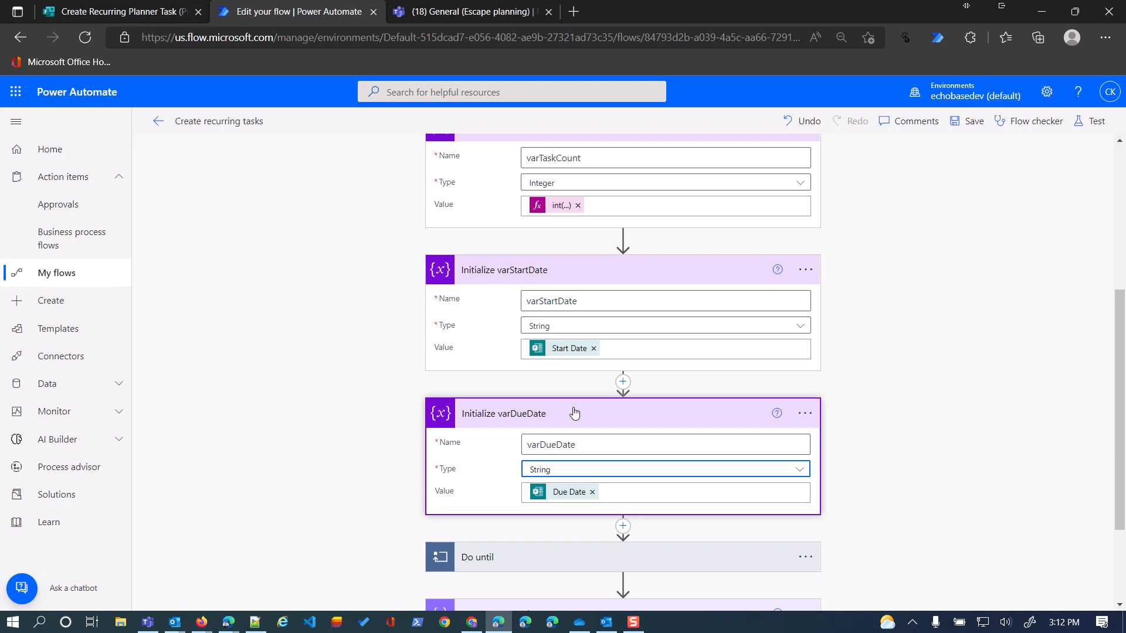
- Expand the Do until loop and compare its stop condition with varTaskCount's initial value and the actions inside the loop
scroll(574, 413, "down", 2)
left_click(566, 422)
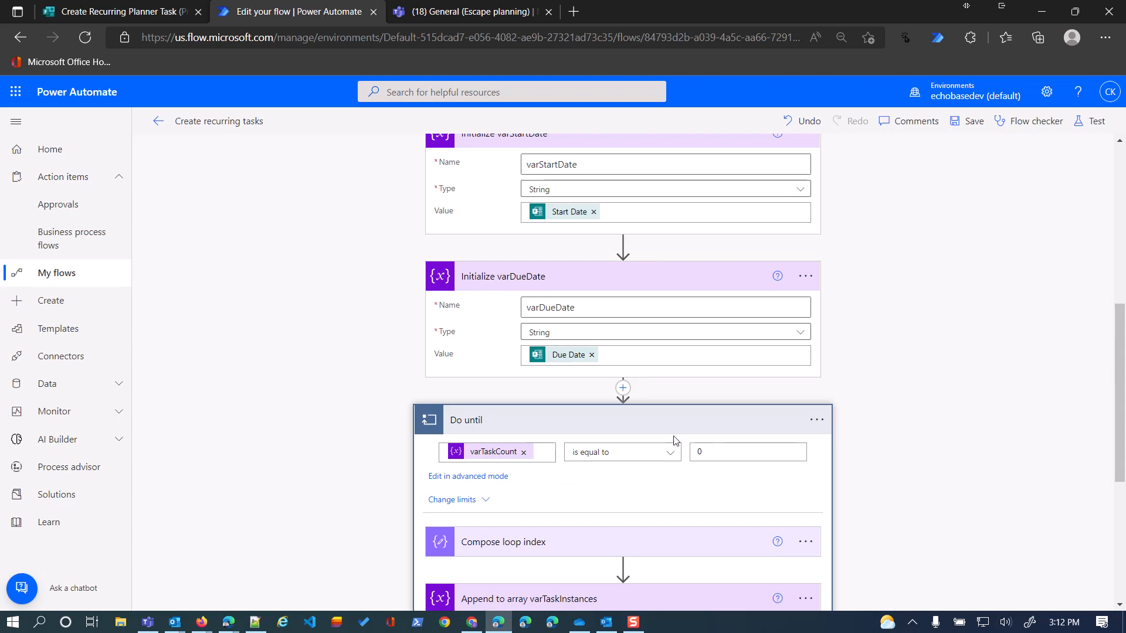
scroll(556, 259, "up", 2)
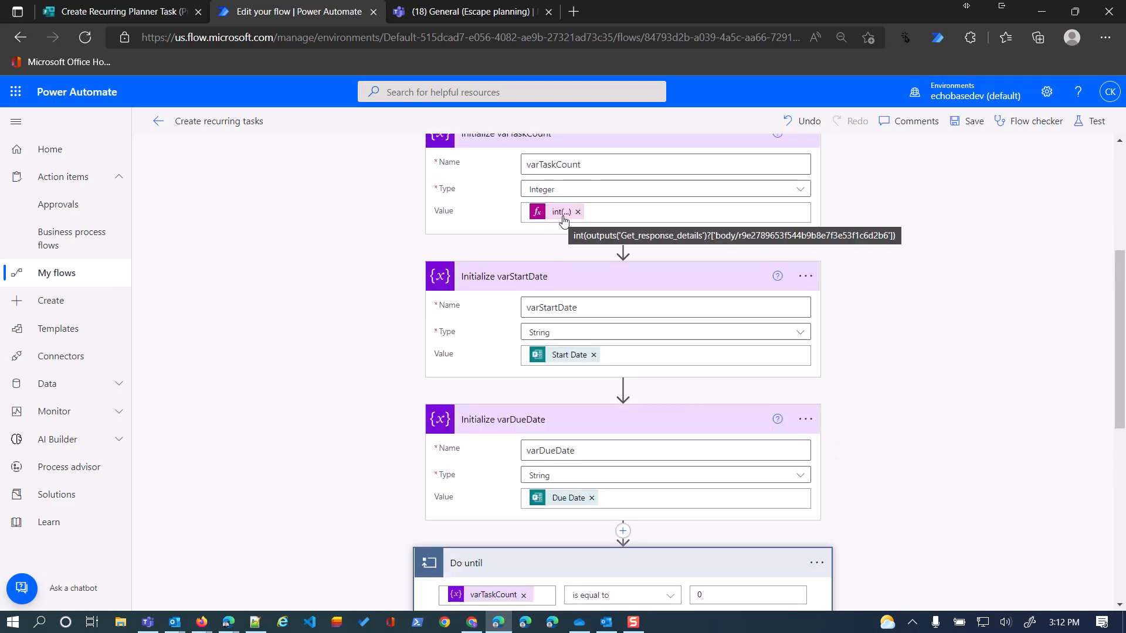
scroll(597, 402, "down", 5)
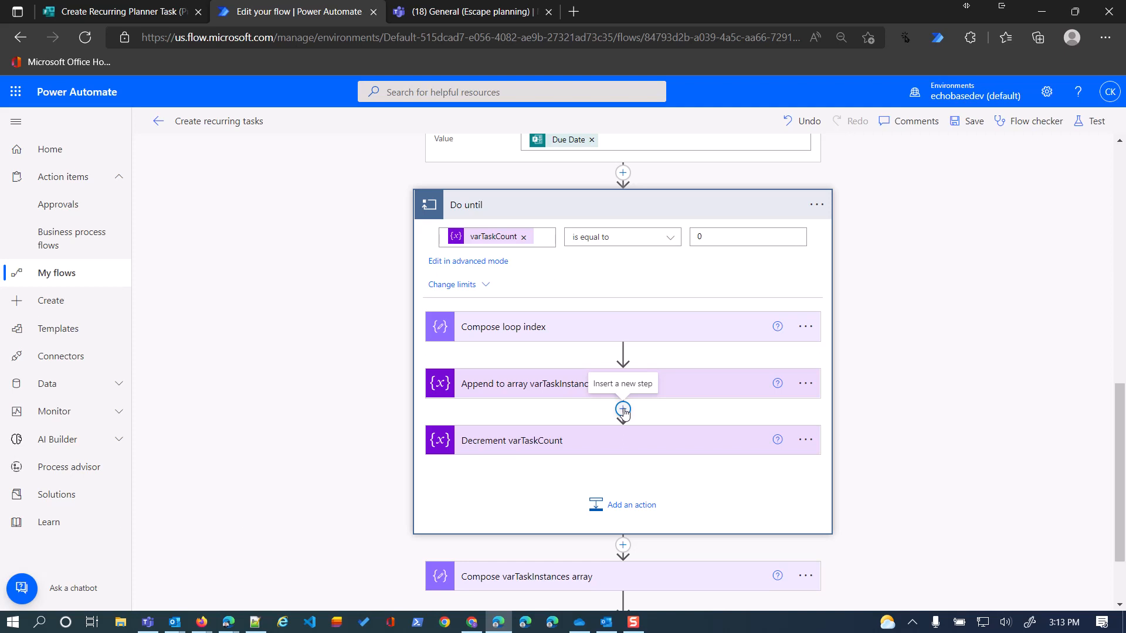
- Clear the input of Compose loop index and insert the Do until loop's Current Iteration Index again
left_click(680, 329)
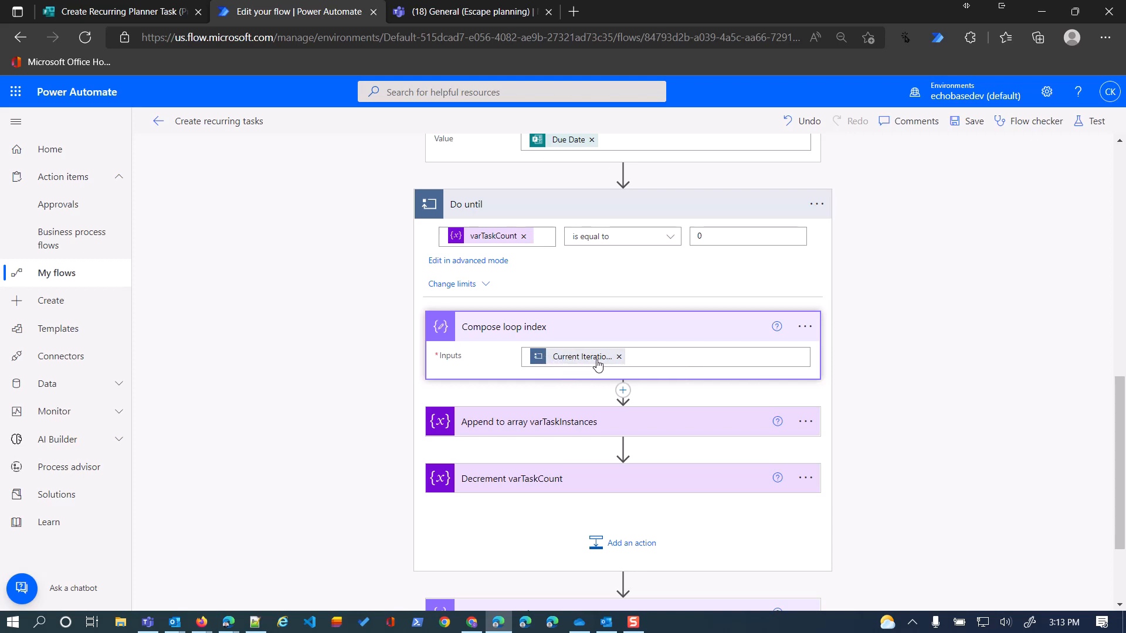
left_click(618, 356)
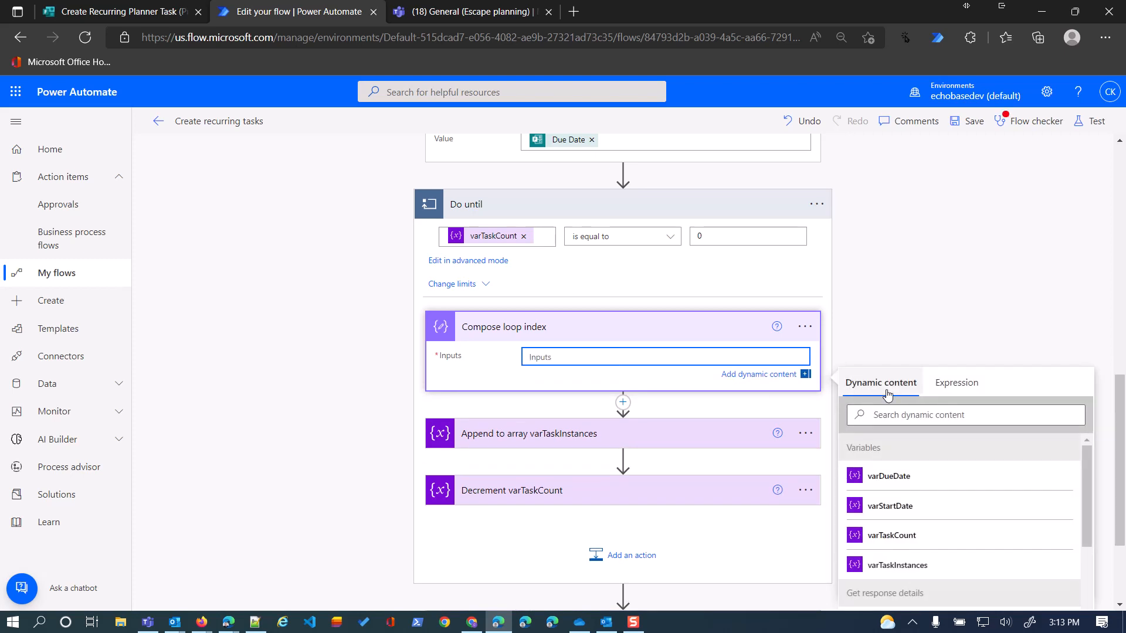
scroll(897, 599, "down", 2)
scroll(897, 600, "down", 5)
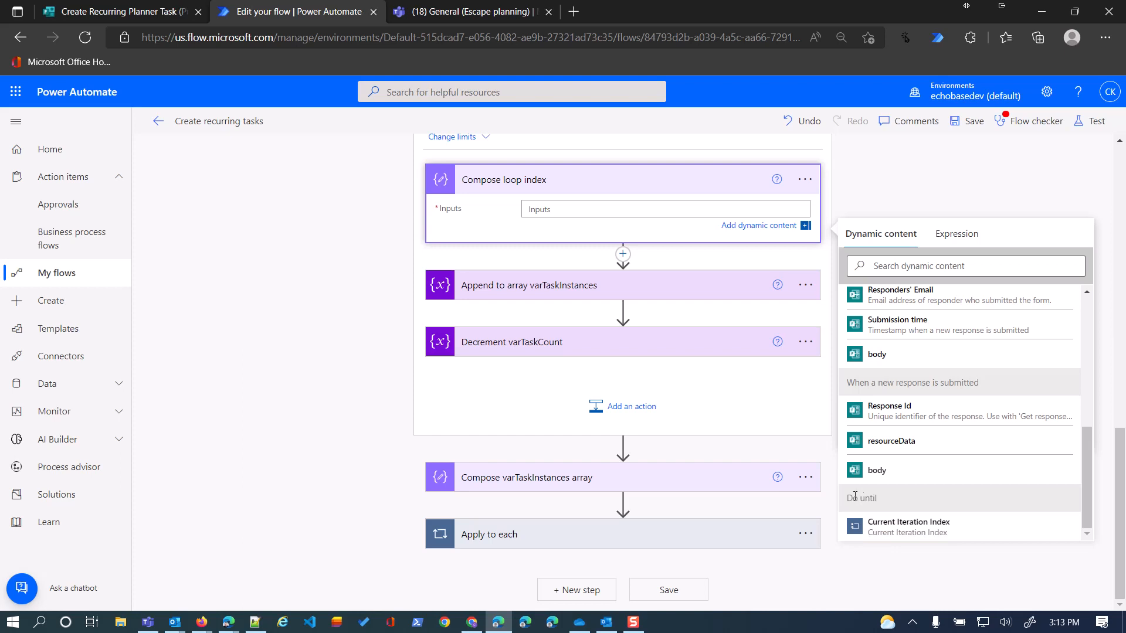
left_click(891, 532)
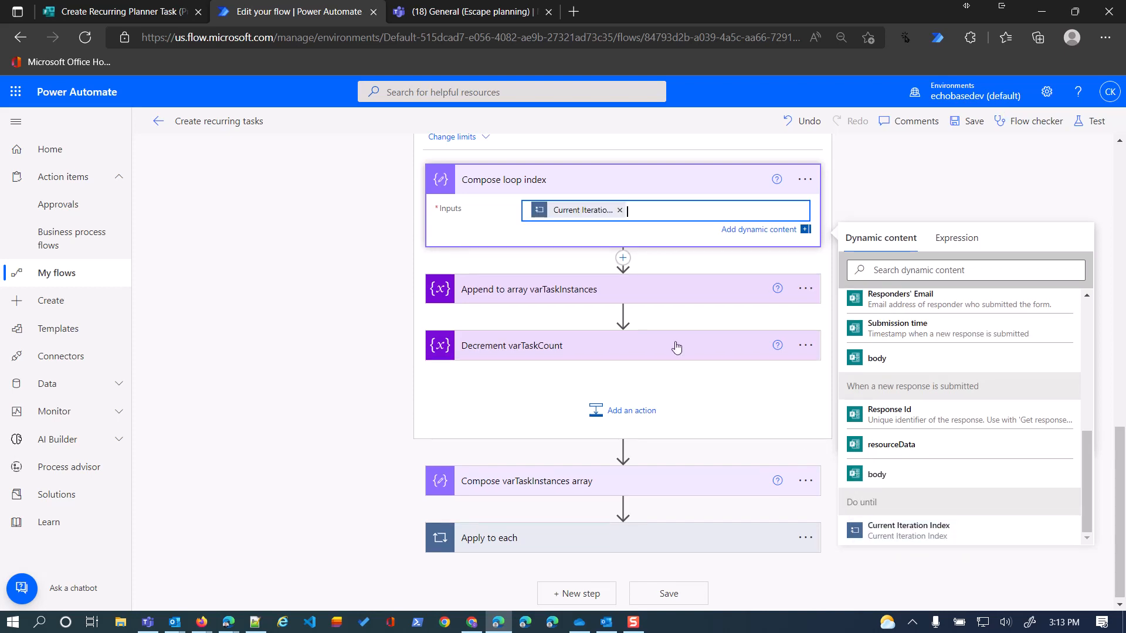
- Review the loop's setup and inspect the Title, StartDate and DueDate entries in the Append to array varTaskInstances action
scroll(496, 256, "up", 2)
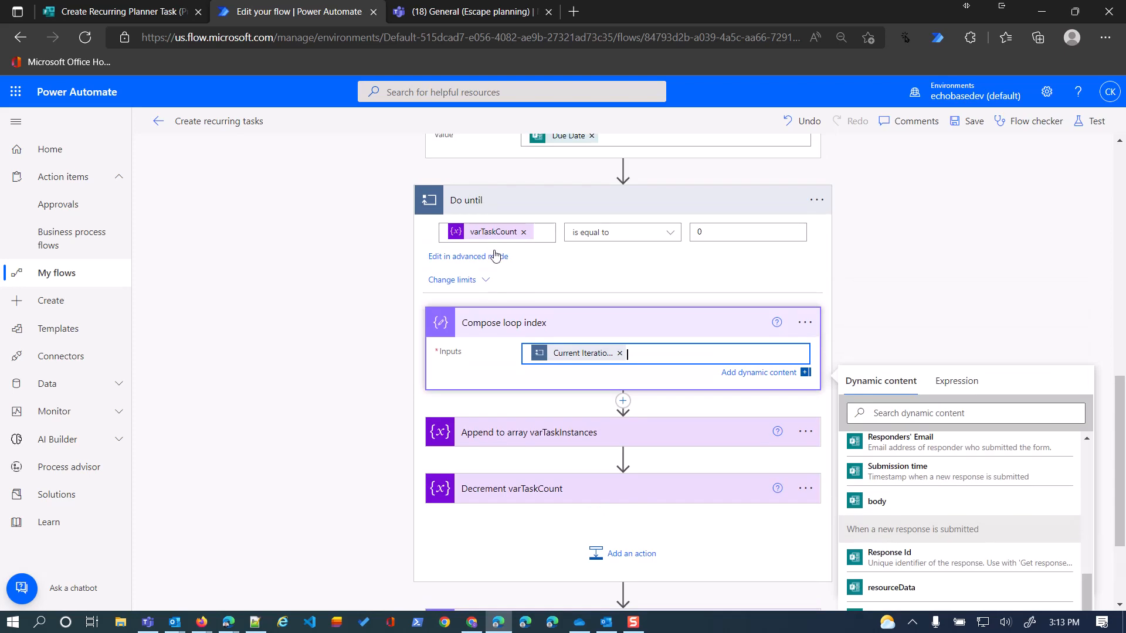
scroll(496, 256, "up", 3)
scroll(499, 251, "down", 3)
left_click(665, 434)
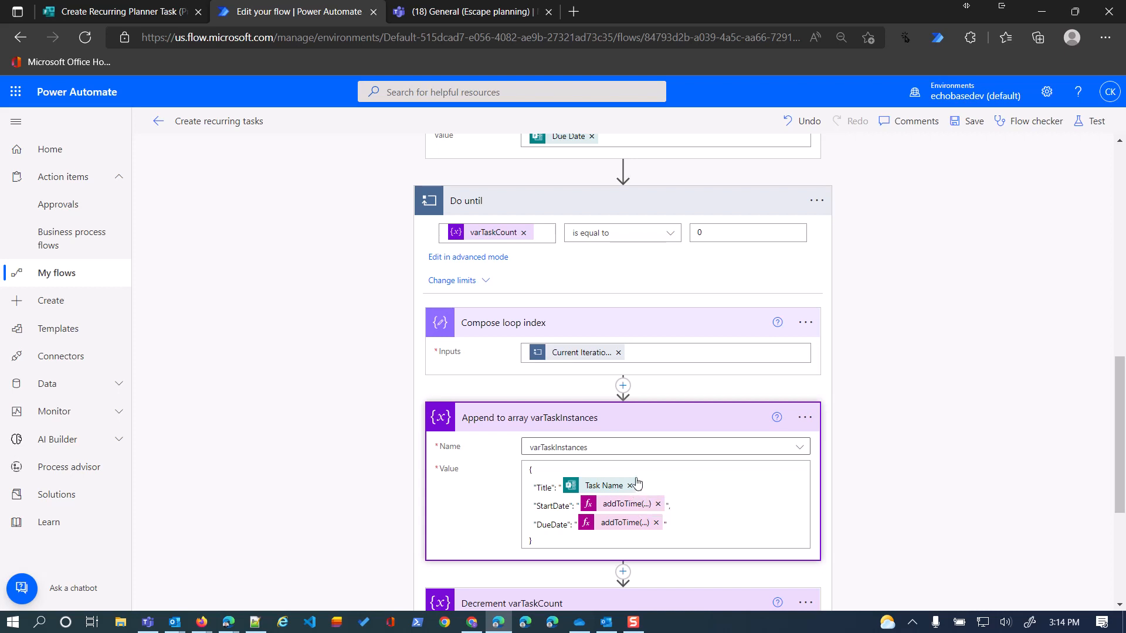
left_click(638, 484)
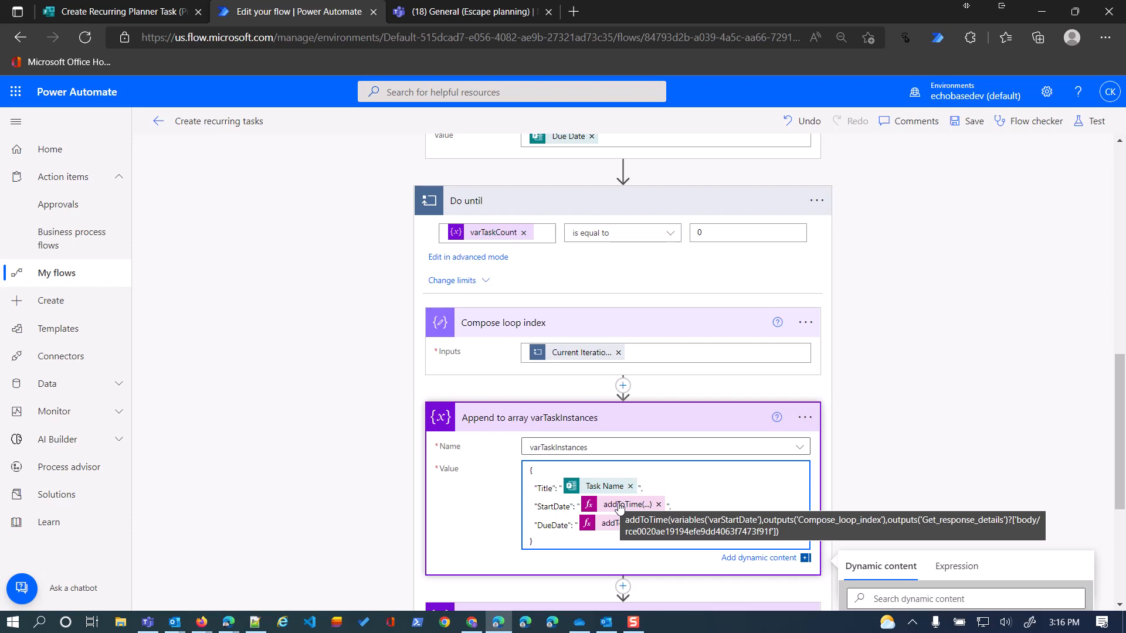
- Switch to Microsoft Forms, open a blank response to check the Recur each choices, and return to the Power Automate flow
left_click(136, 14)
left_click(339, 371)
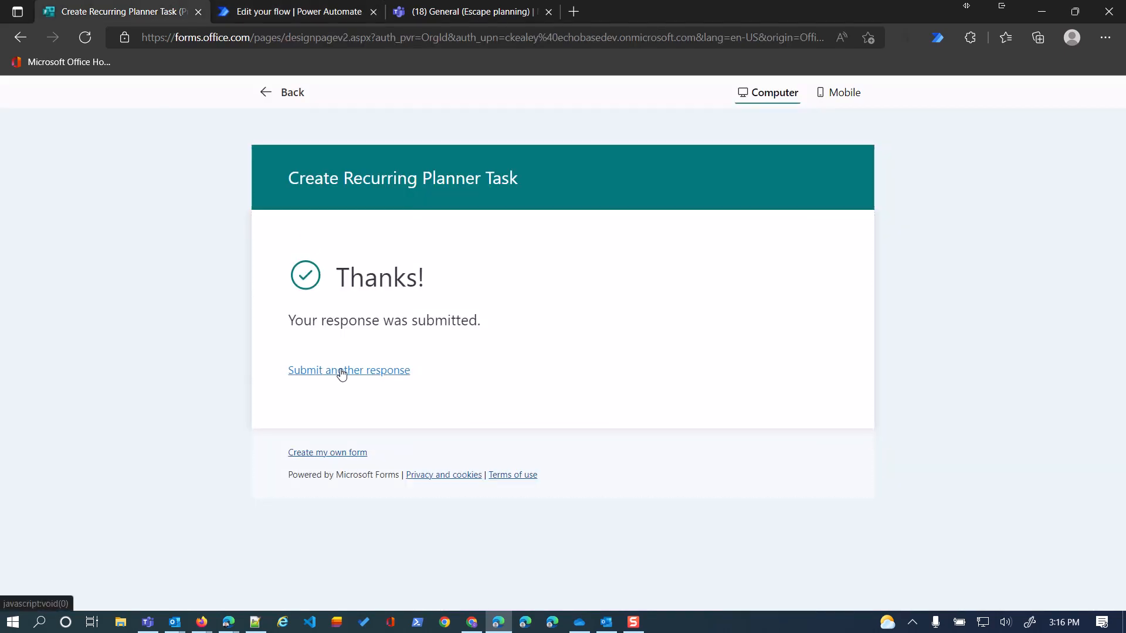
scroll(391, 465, "down", 8)
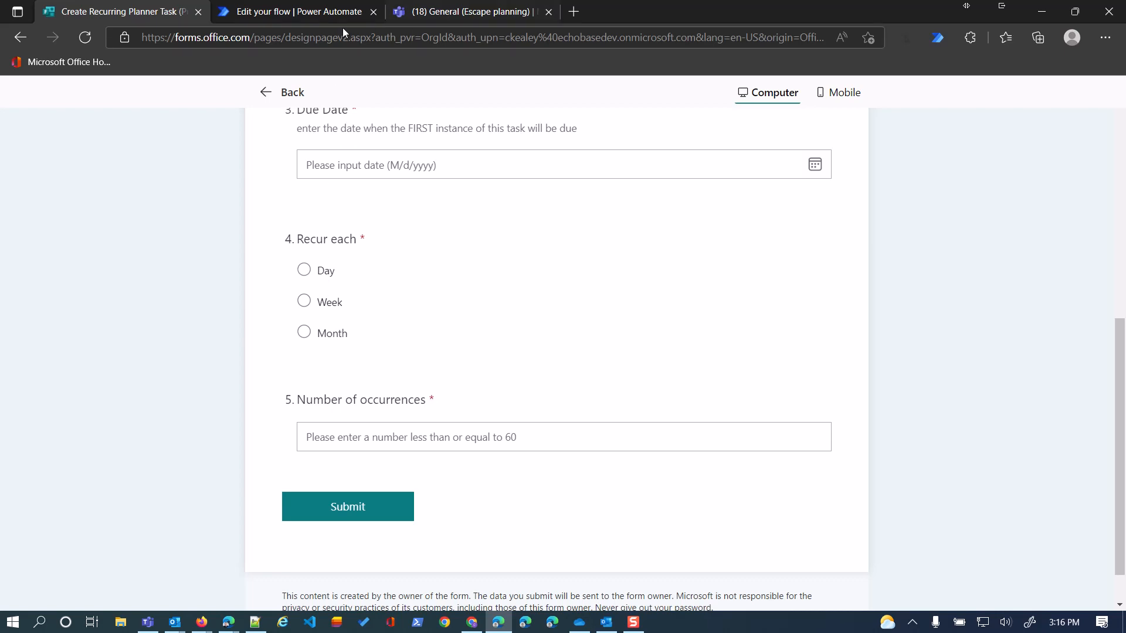
left_click(322, 15)
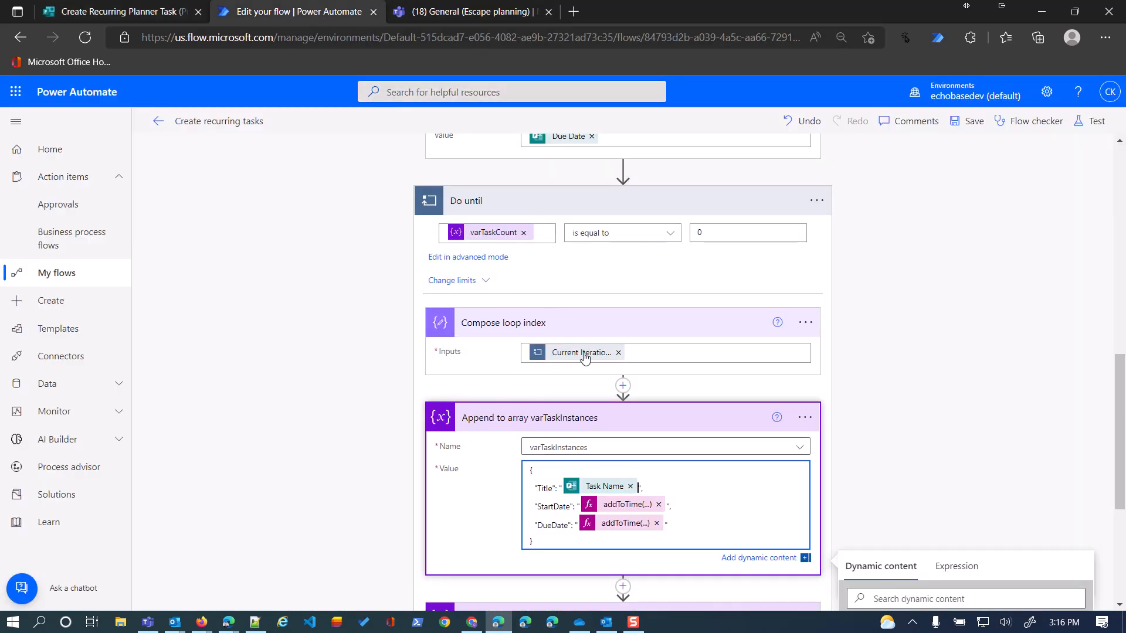
- Inspect the variable and value of the Decrement varTaskCount action against the Do until condition
scroll(674, 410, "down", 3)
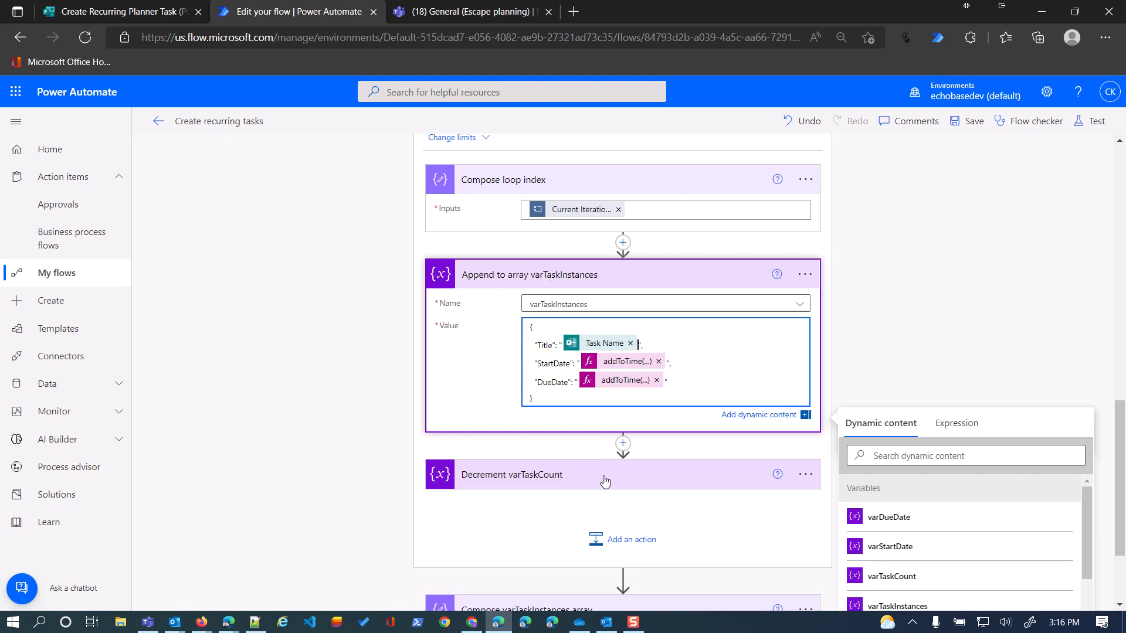
left_click(652, 477)
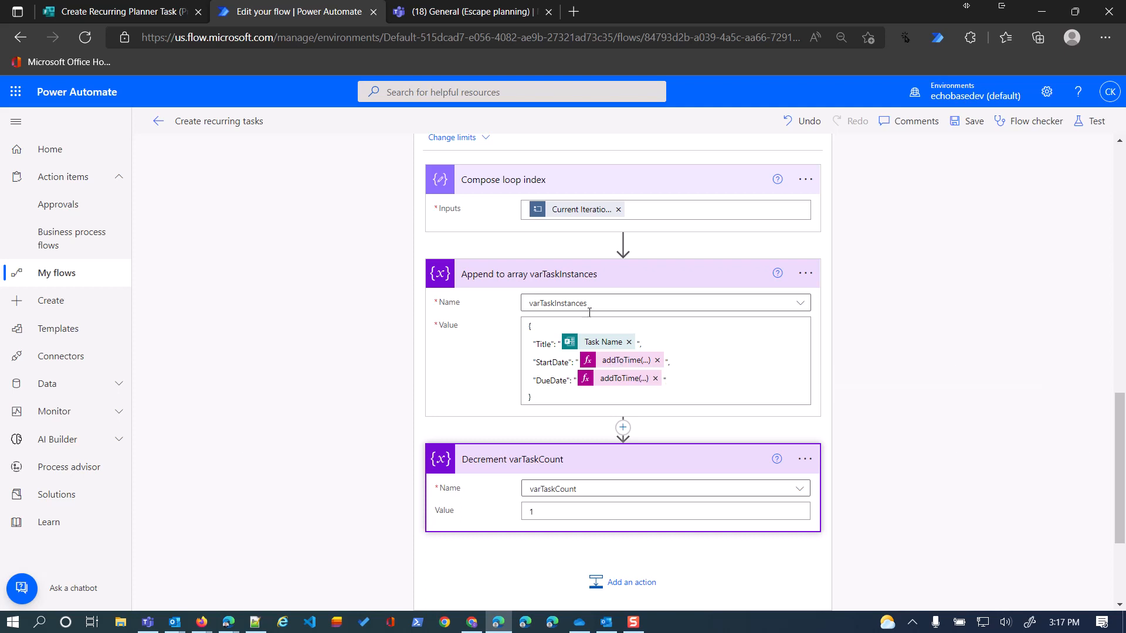
scroll(573, 219, "up", 1)
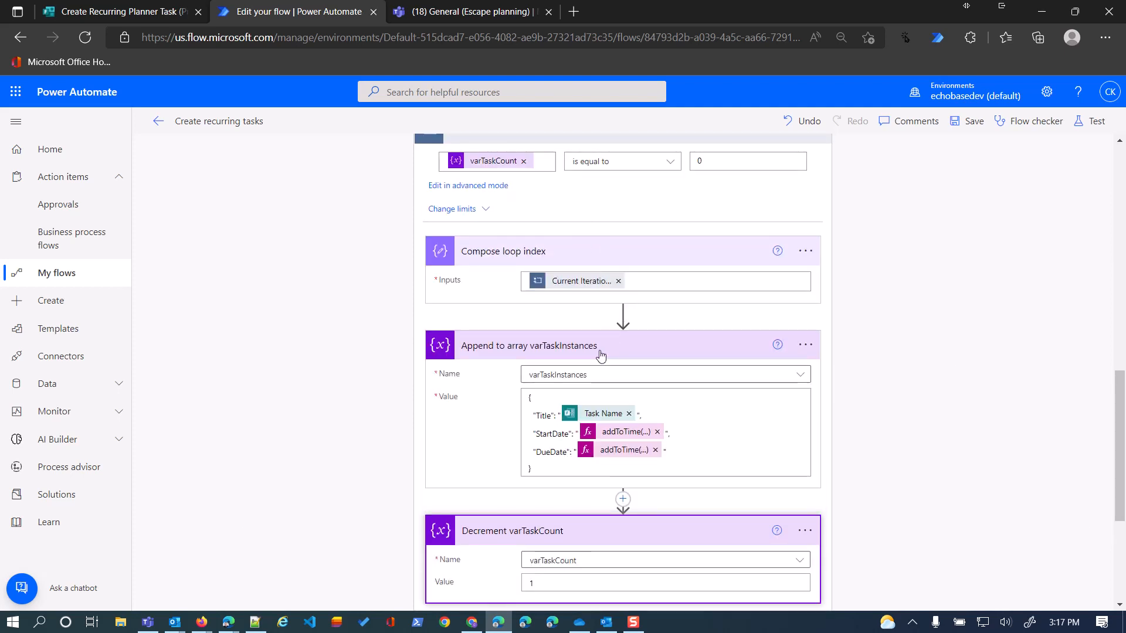
scroll(615, 340, "up", 2)
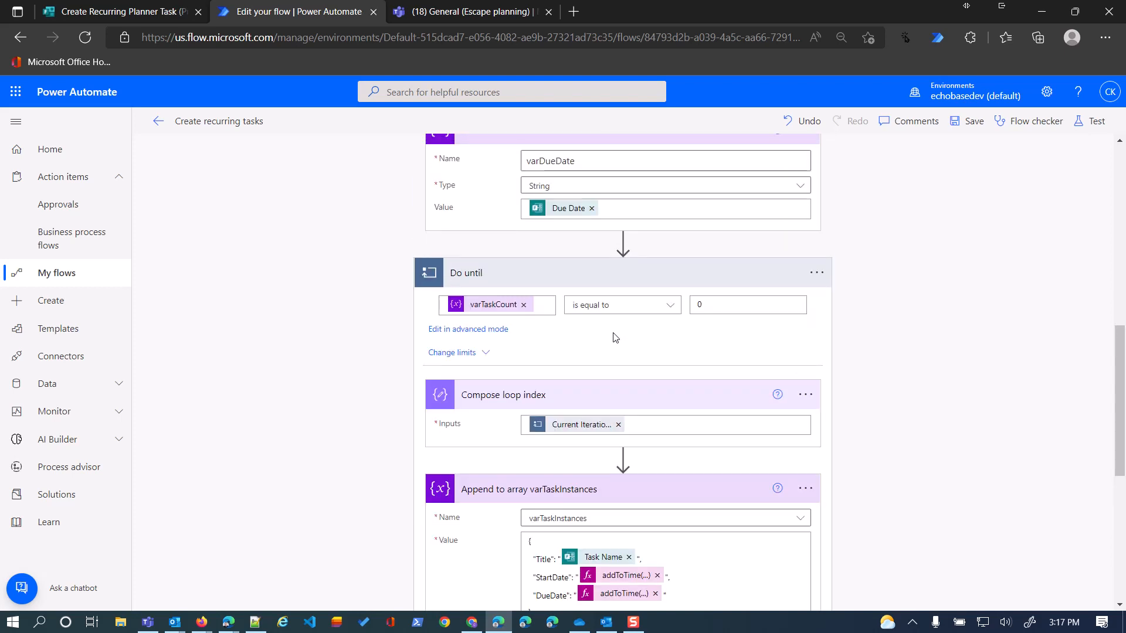
- Collapse the Do until loop, view its available options, and expand it again to review its condition and actions
left_click(601, 282)
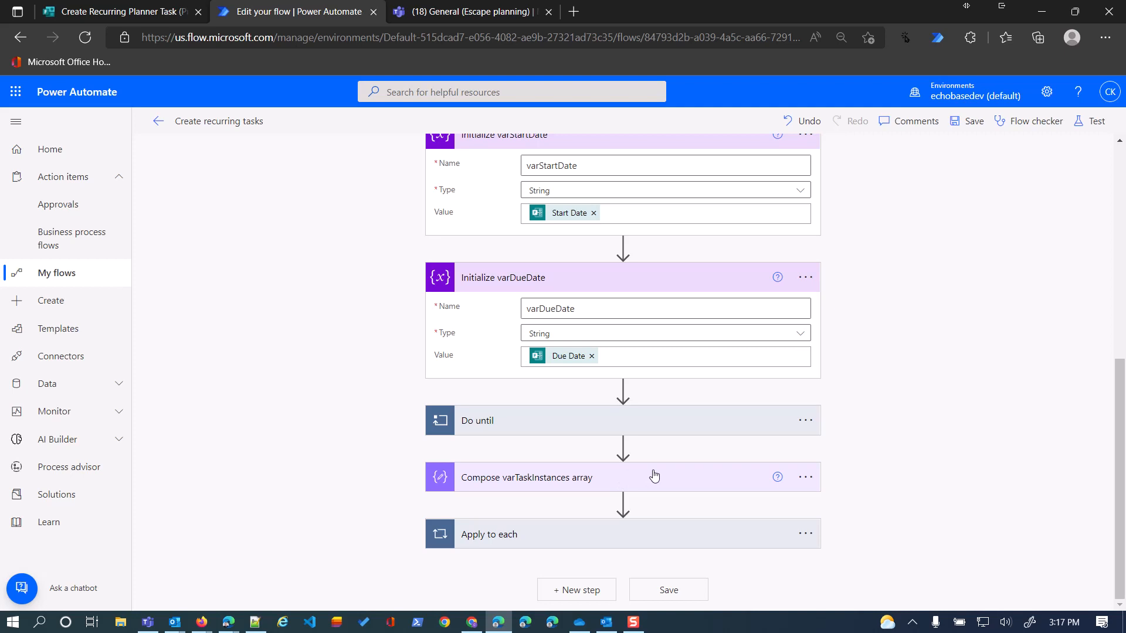
left_click(805, 421)
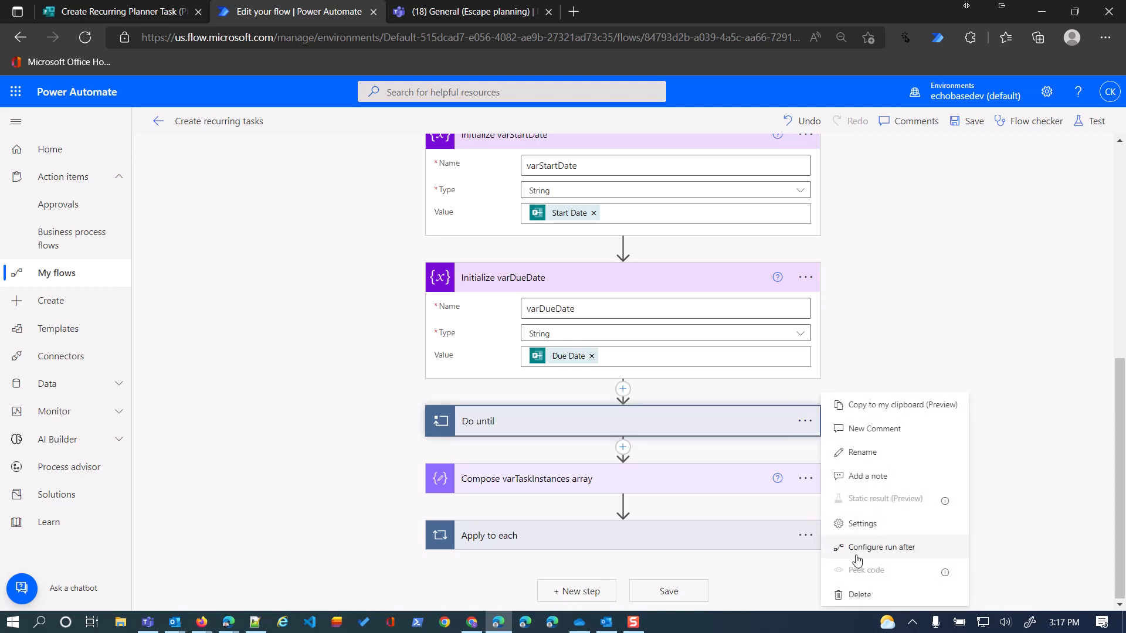
left_click(727, 432)
scroll(783, 463, "down", 4)
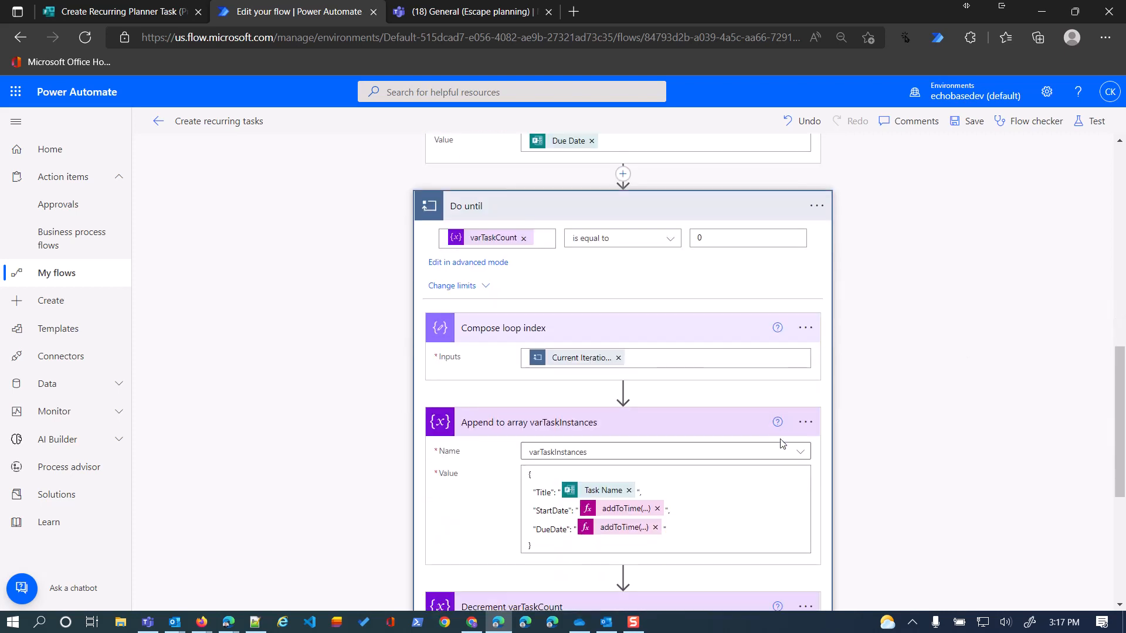
- Peek at the code of the Append to array varTaskInstances action, examine its StartDate and DueDate expressions, and close the code view
left_click(804, 423)
left_click(845, 573)
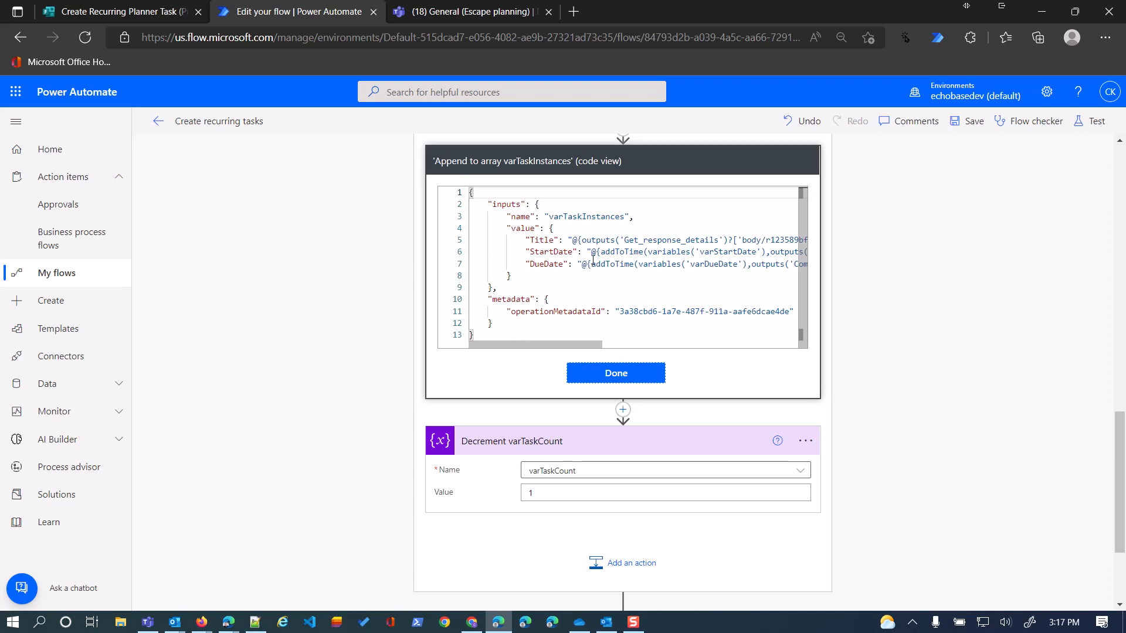
mouse_move(544, 342)
left_mouse_down()
mouse_move(769, 351)
mouse_move(561, 333)
left_mouse_up()
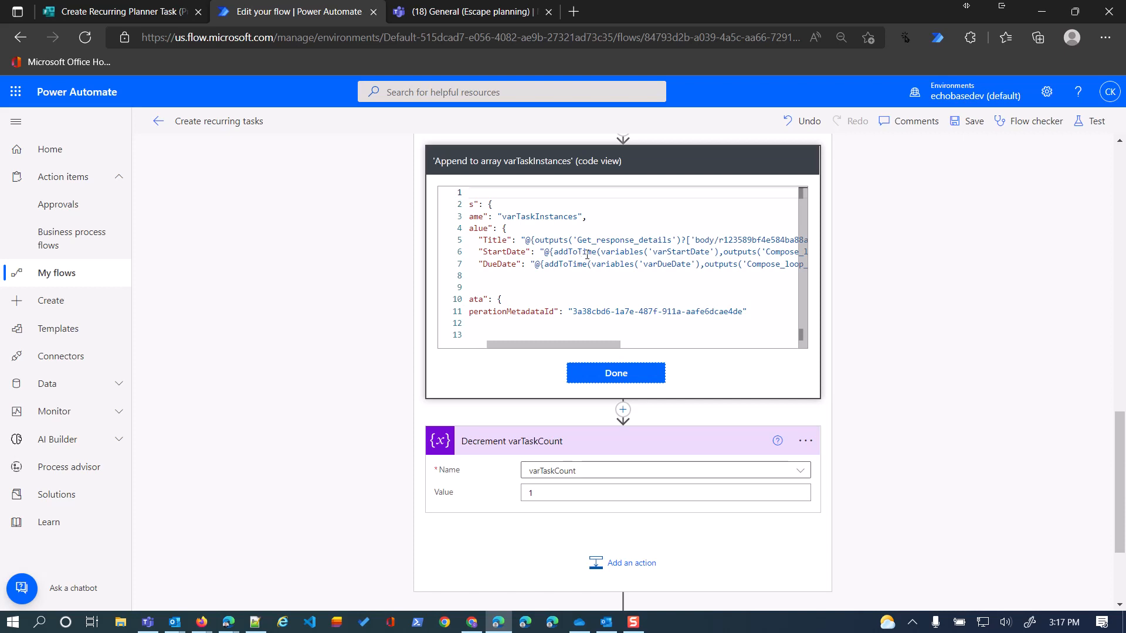
left_click(614, 378)
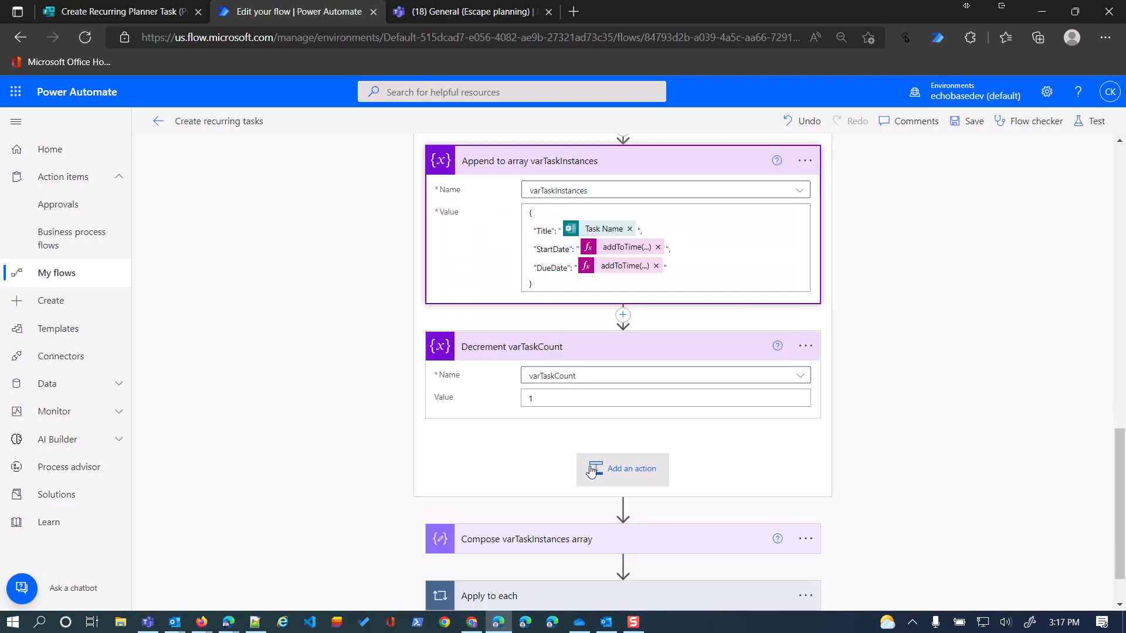
- Expand Compose varTaskInstances array and the Apply to each loop with its Compose and Create a task actions to inspect their inputs
scroll(594, 386, "down", 1)
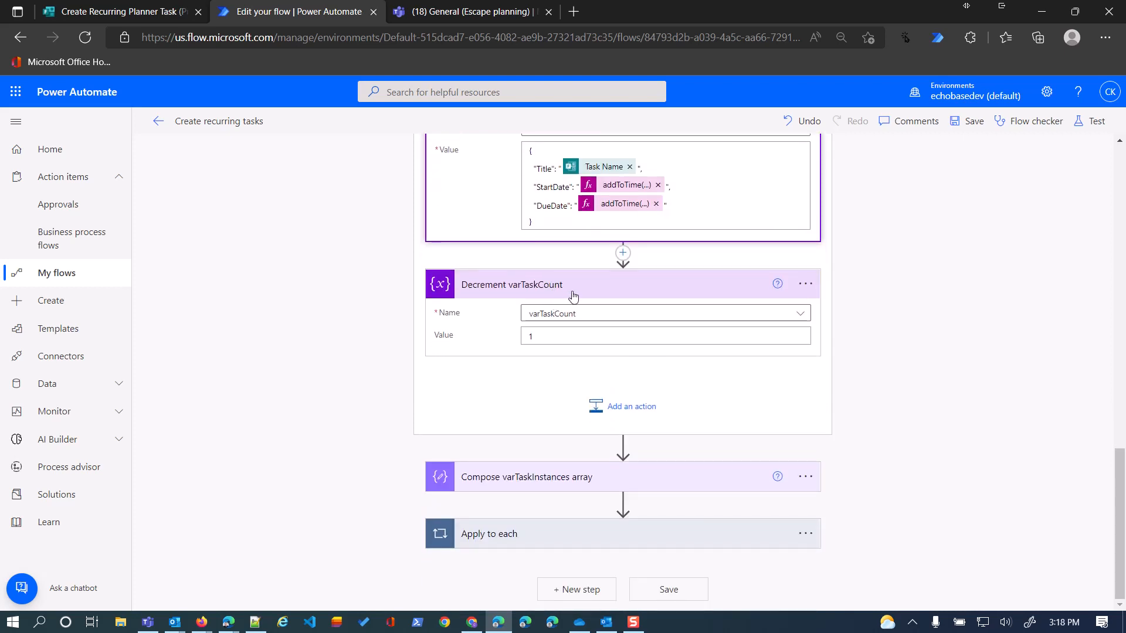
left_click(693, 473)
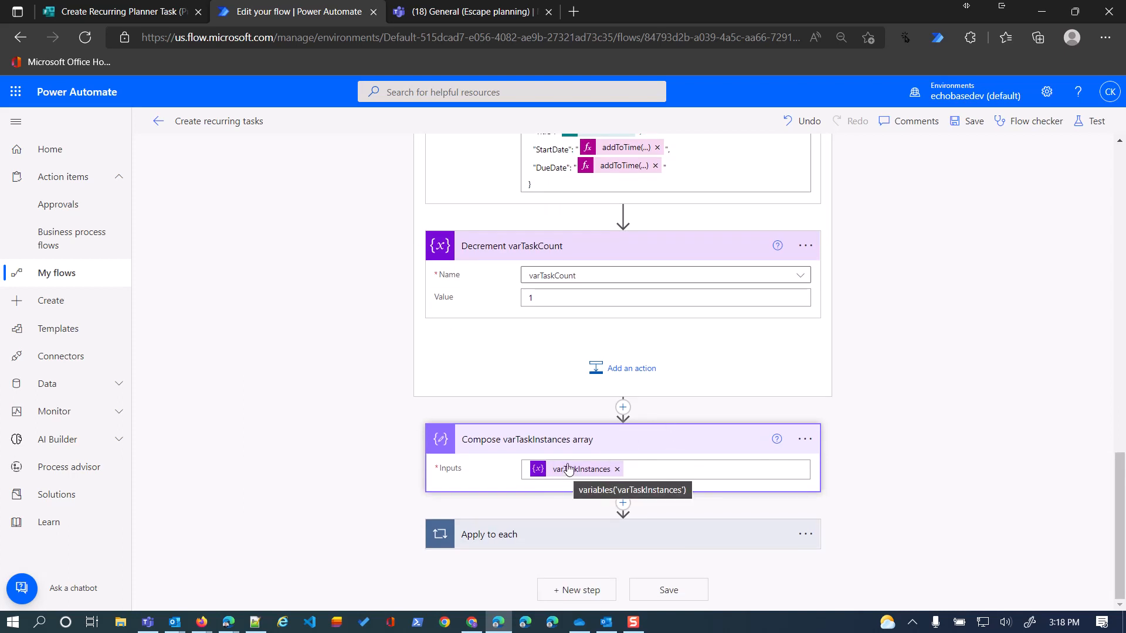
left_click(568, 539)
scroll(568, 542, "down", 4)
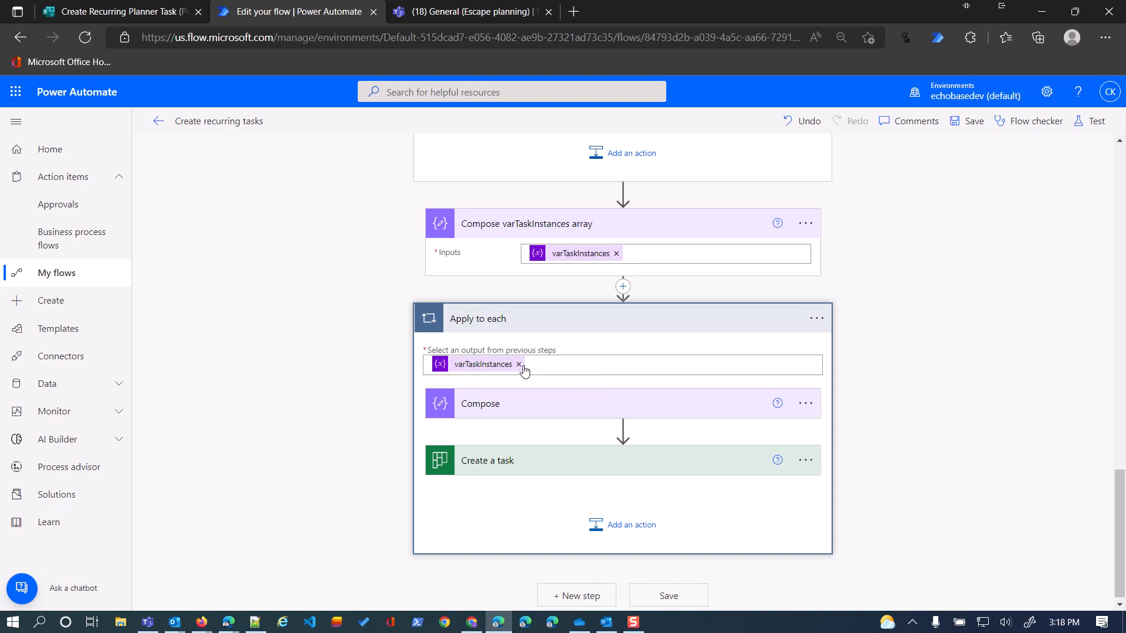
left_click(621, 405)
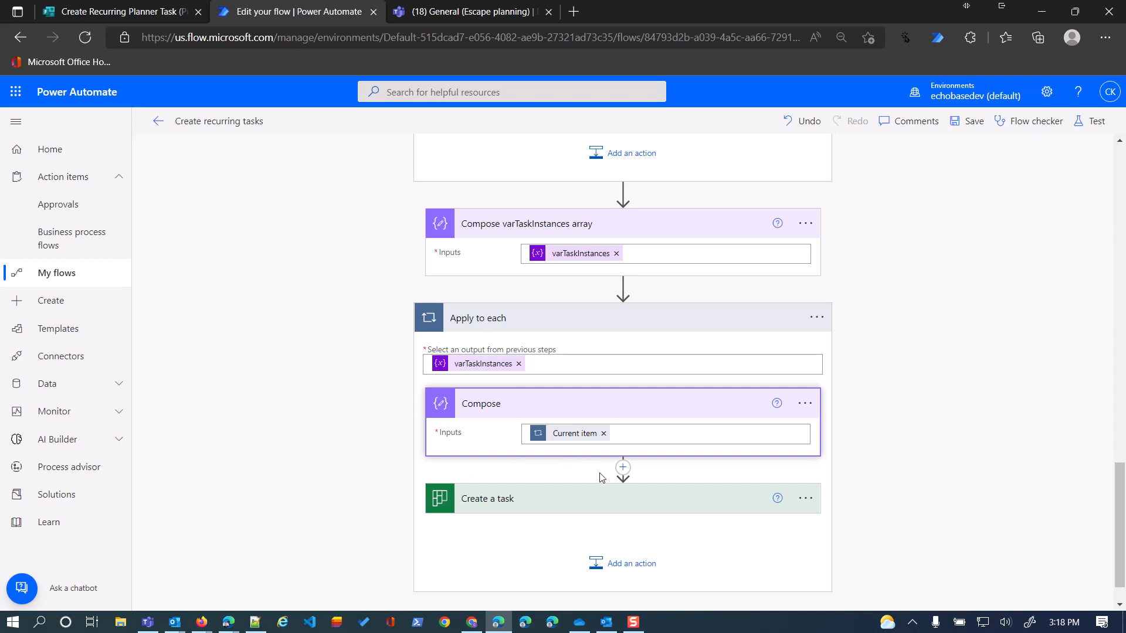
left_click(624, 503)
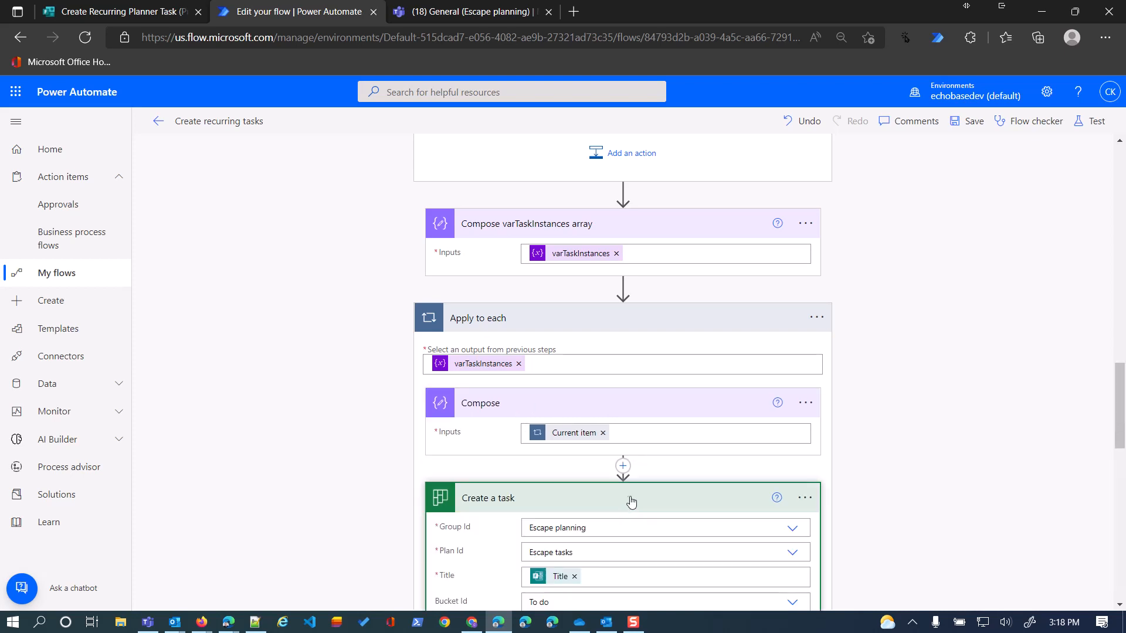
scroll(639, 503, "down", 3)
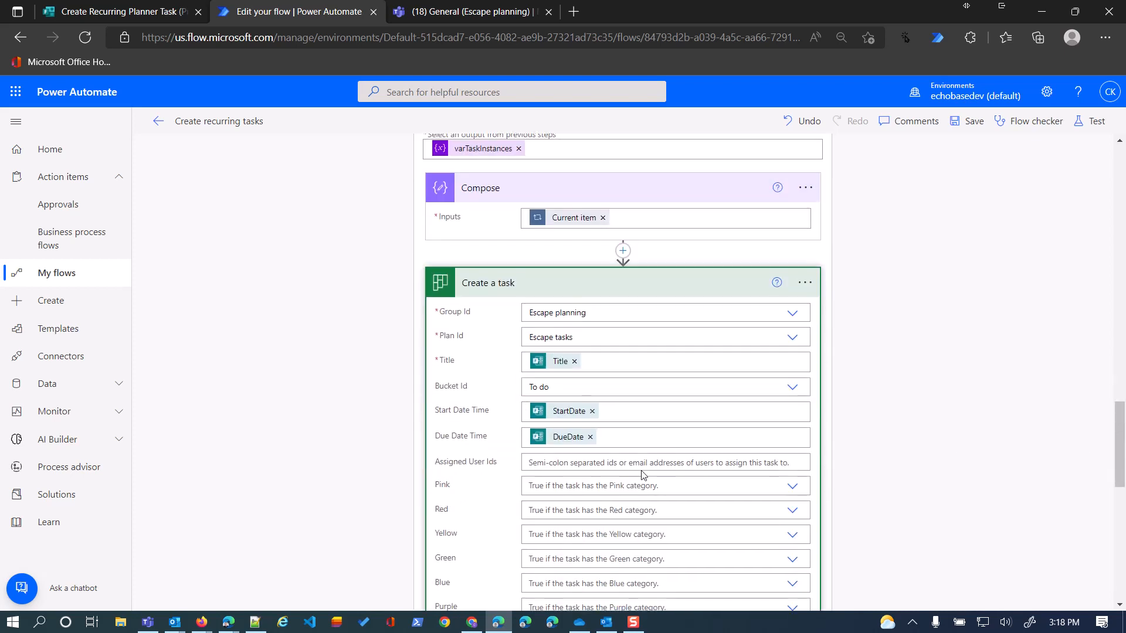
- Replace the Title value of the Create a task action with the expression item()?['Title']
left_click(574, 362)
left_click(944, 387)
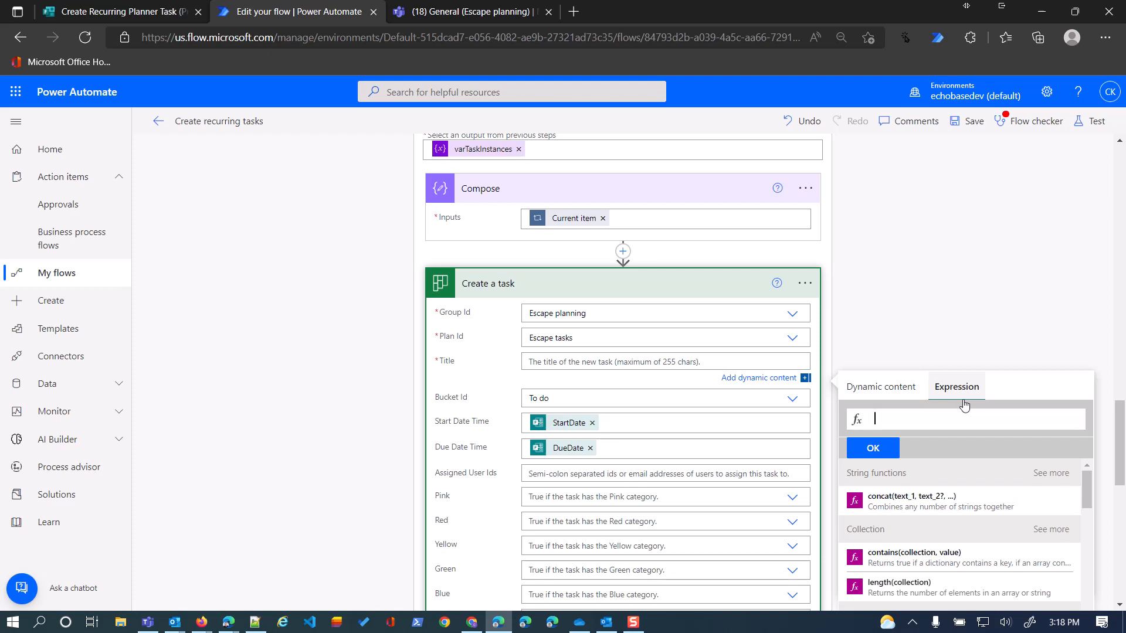
scroll(469, 233, "up", 2)
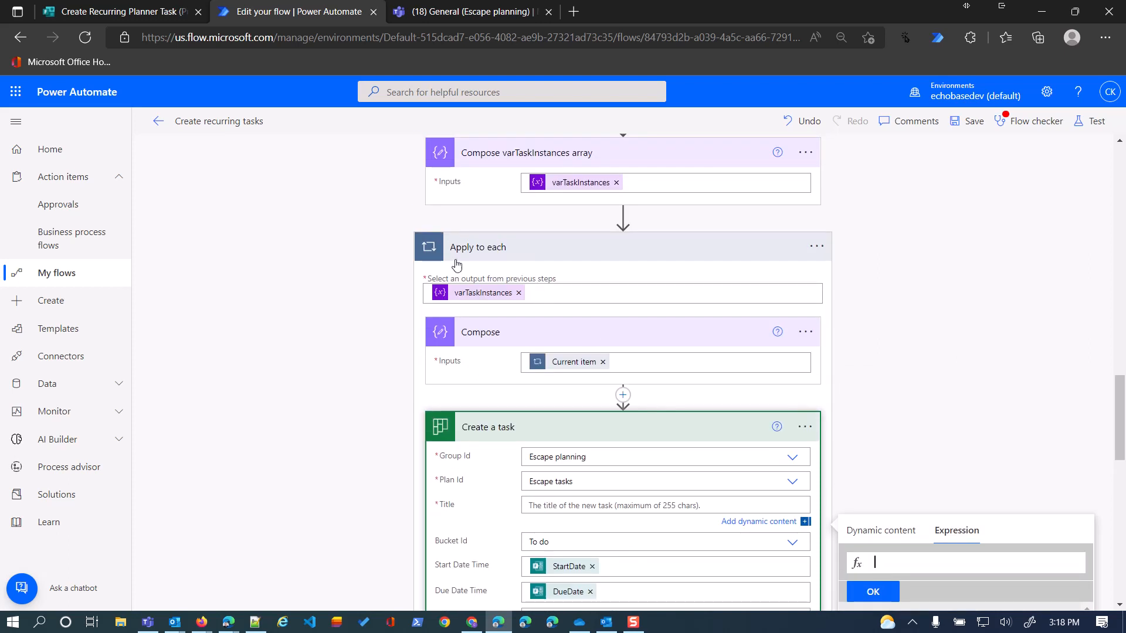
mouse_move(470, 299)
left_click(919, 562)
type("item()?['Title'")
left_click_drag(956, 562, 860, 564)
left_click(872, 592)
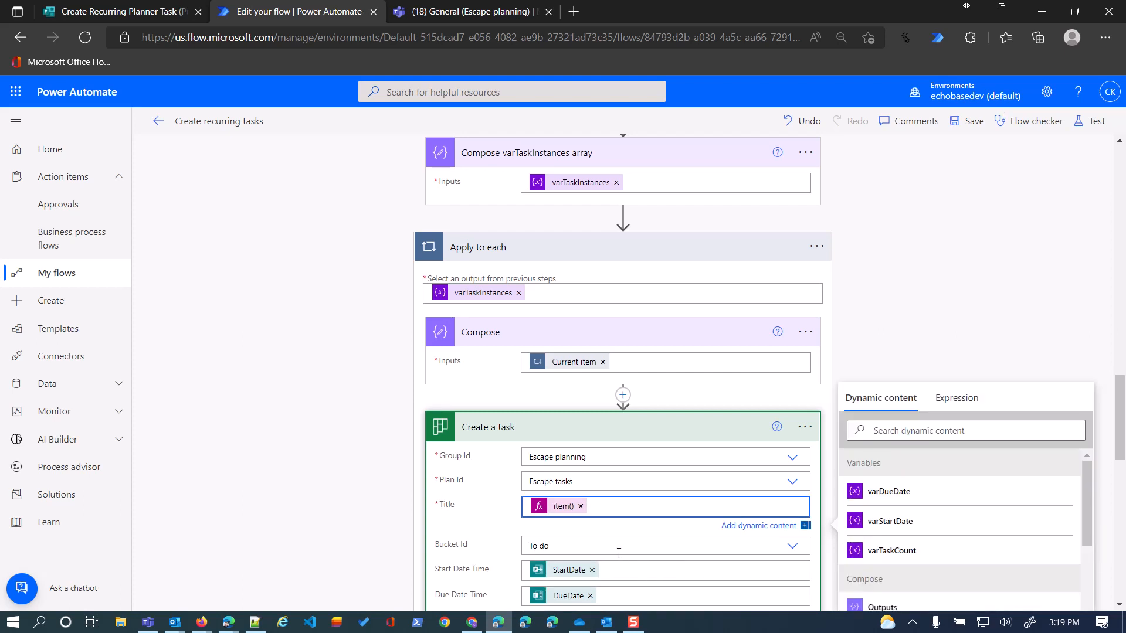
- Clear the start and due date values of Create a task and set Start Date Time to the expression item()?['StartDate']
left_click(592, 570)
left_click(590, 596)
left_click(580, 567)
scroll(956, 505, "down", 2)
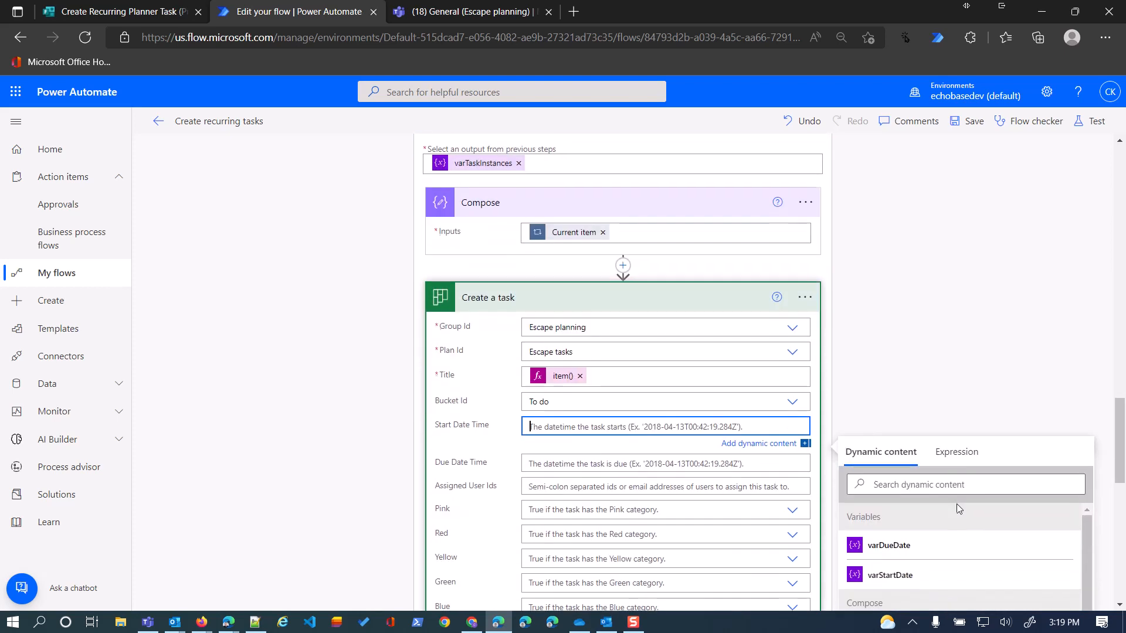
left_click(959, 457)
type("item(")
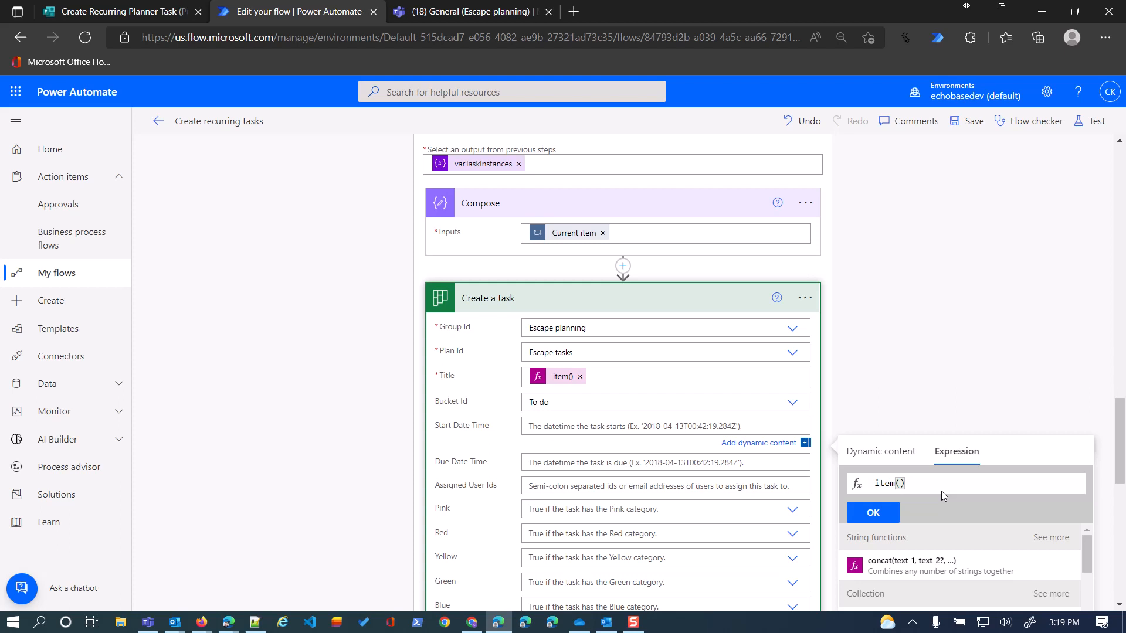
type("?")
type("[")
type("[")
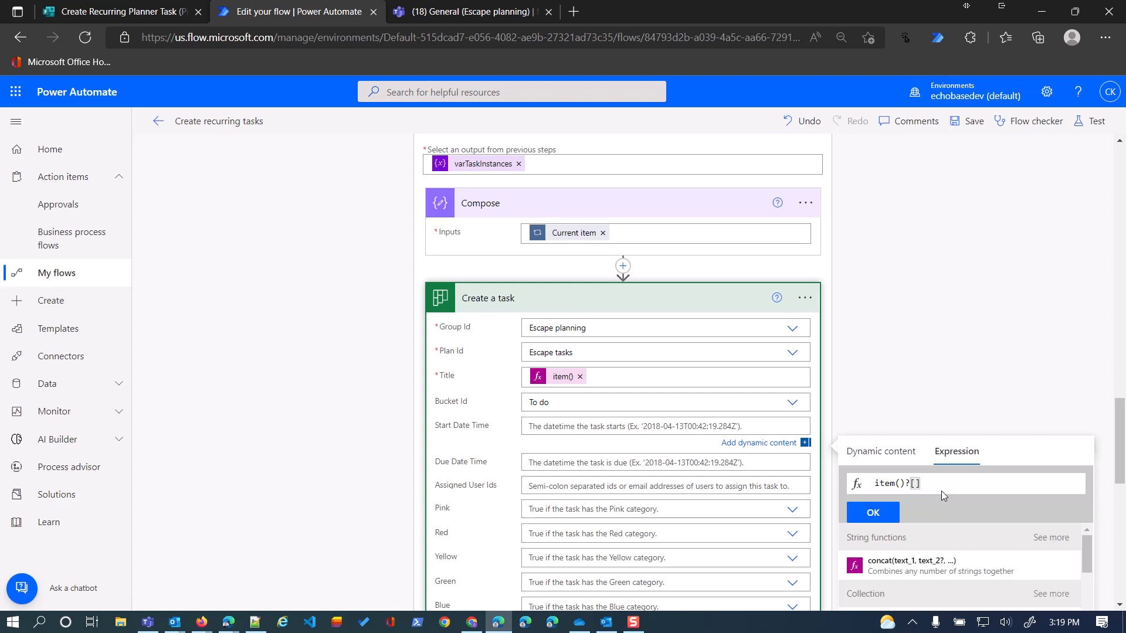
type("'StartDate")
left_click(885, 512)
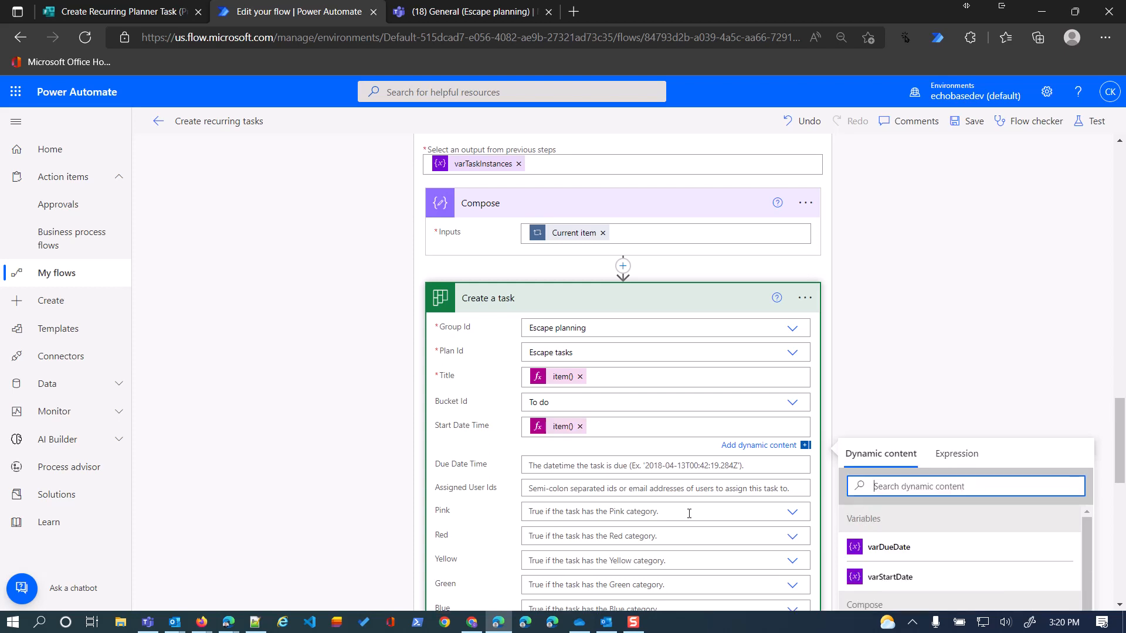
- Set Due Date Time of the Create a task action to the expression item()?['DueDate']
left_click(578, 469)
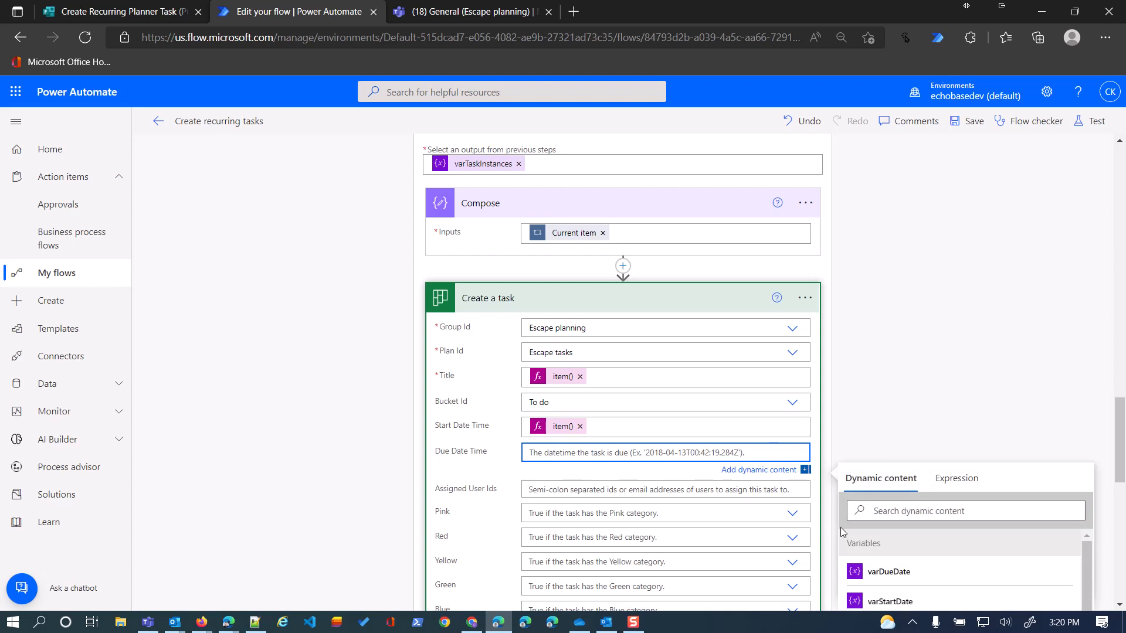
left_click(918, 512)
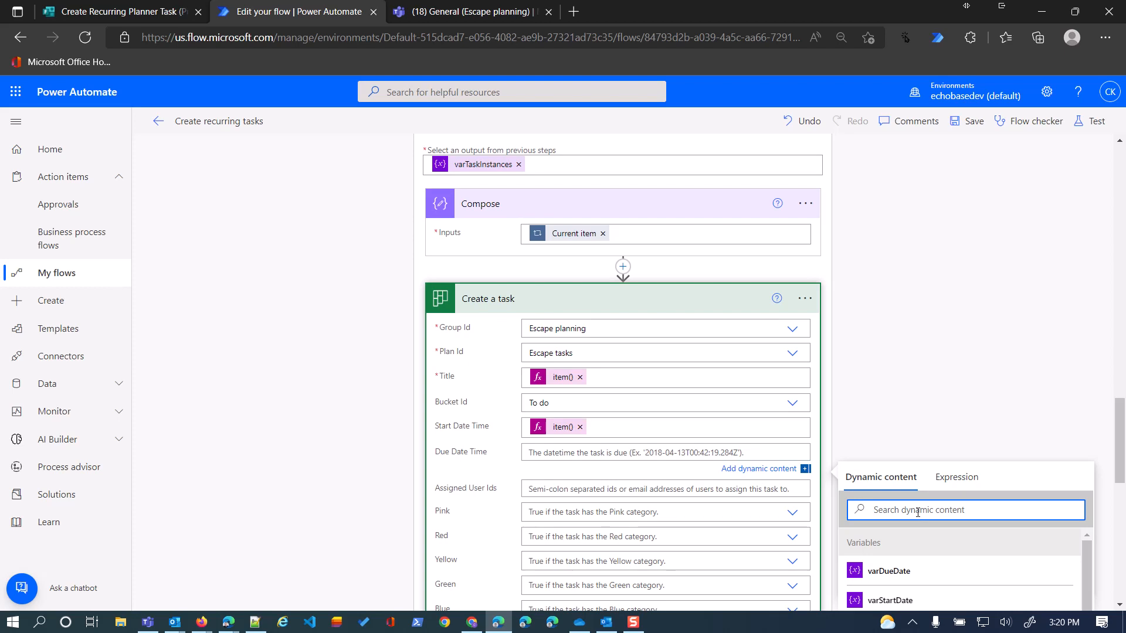
left_click(962, 489)
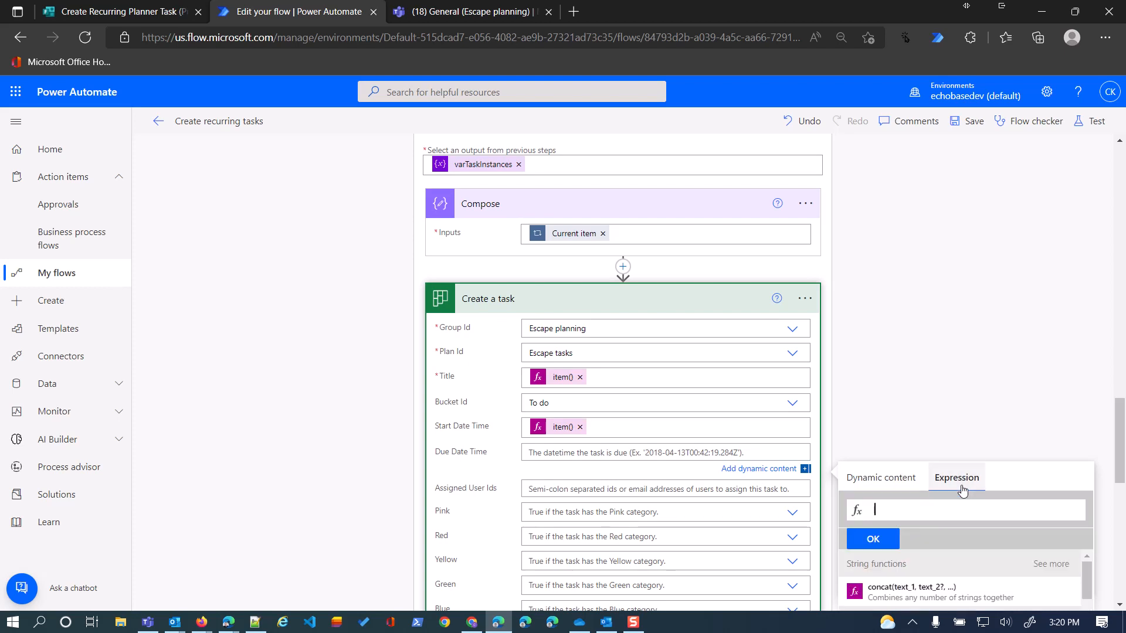
type("item()?['DueDate'")
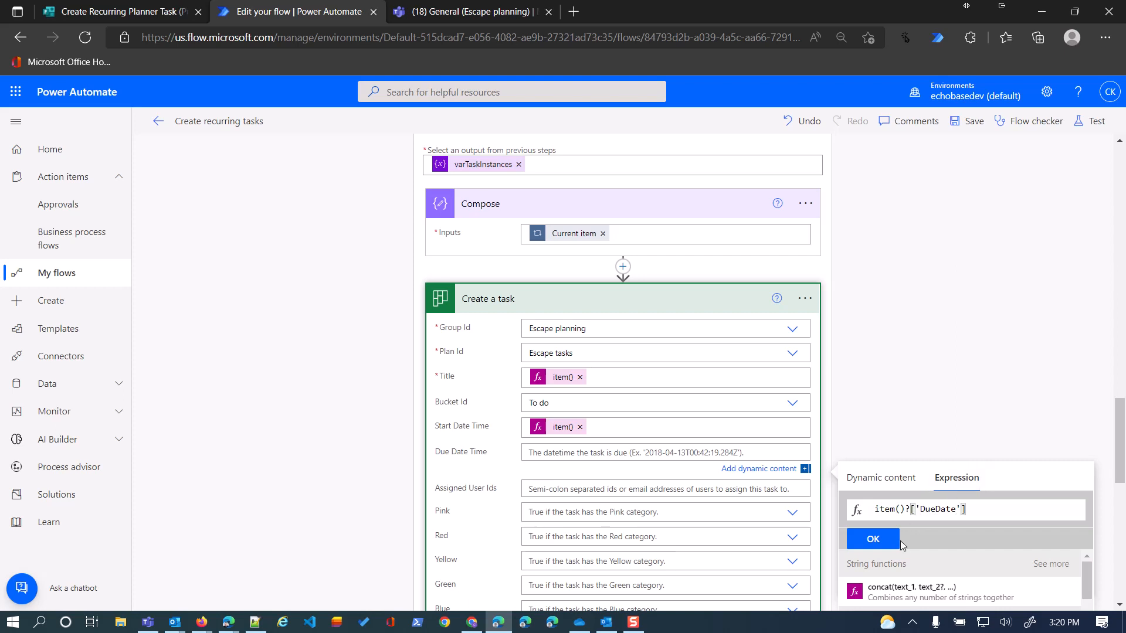
left_click(859, 539)
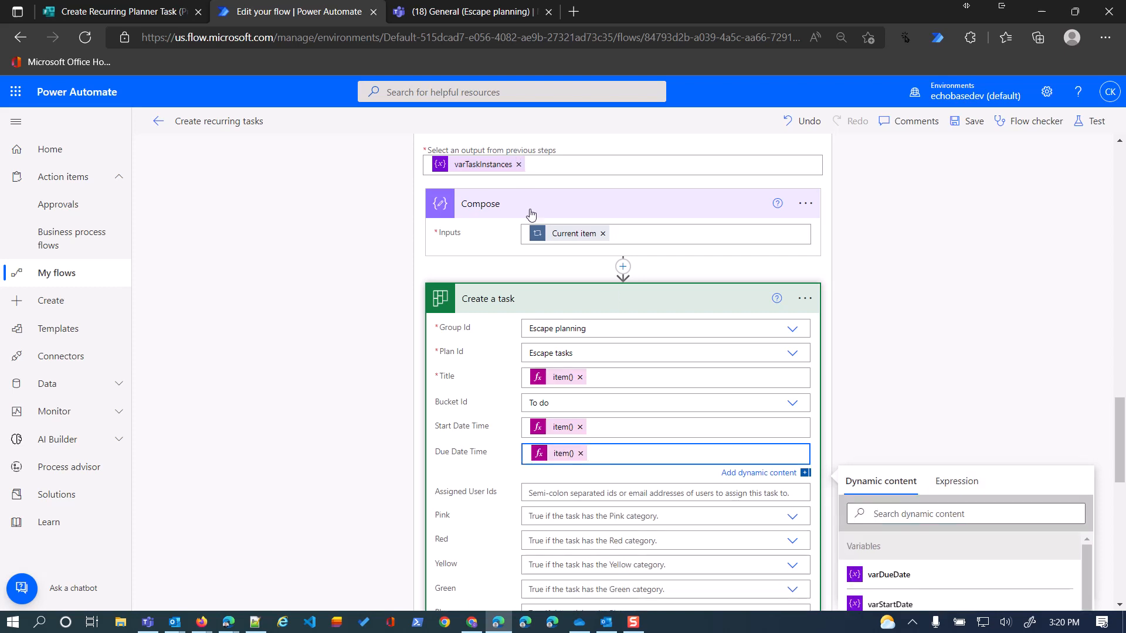
- Examine the key names, quotation marks and commas in the Value of the Append to array varTaskInstances action
scroll(590, 269, "up", 3)
scroll(566, 282, "up", 5)
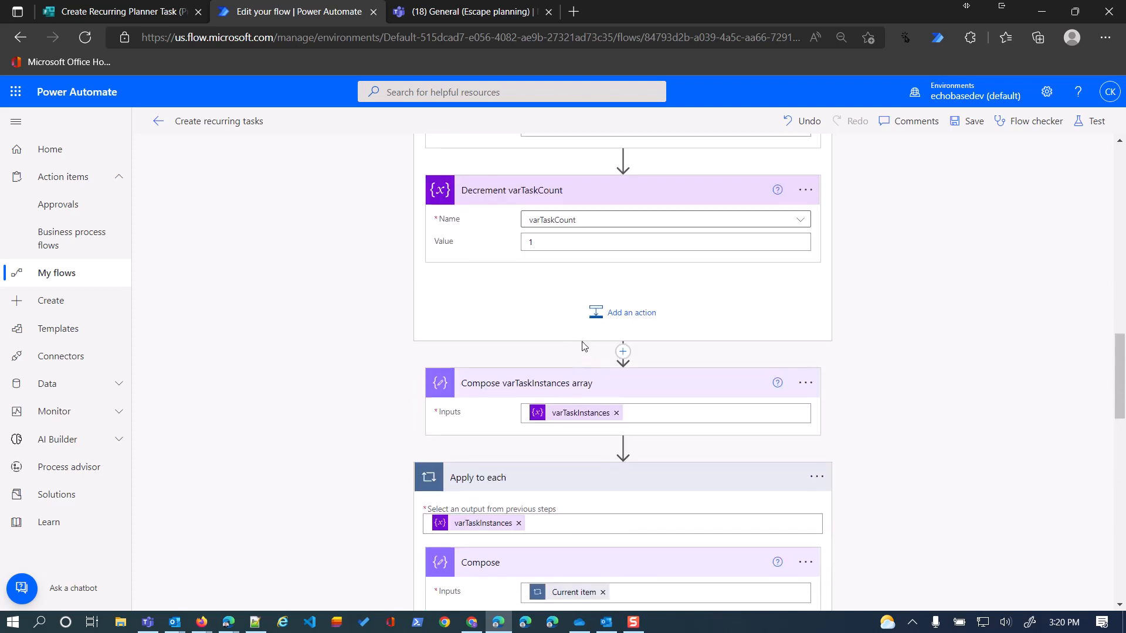
left_click(533, 292)
scroll(537, 287, "up", 8)
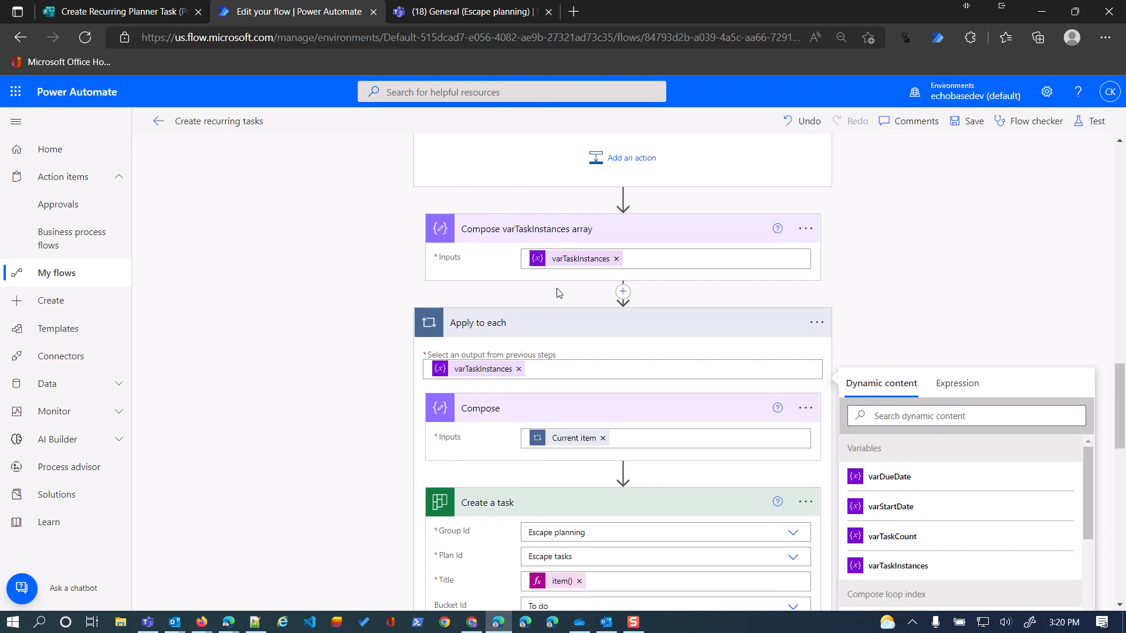
scroll(530, 302, "up", 2)
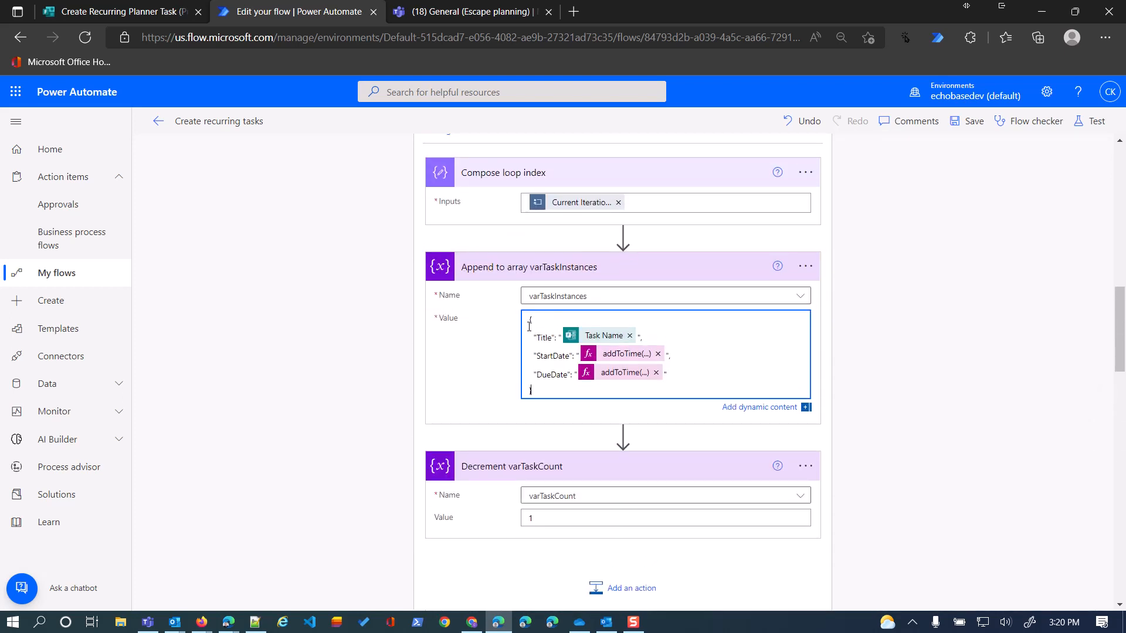
left_click_drag(535, 337, 555, 338)
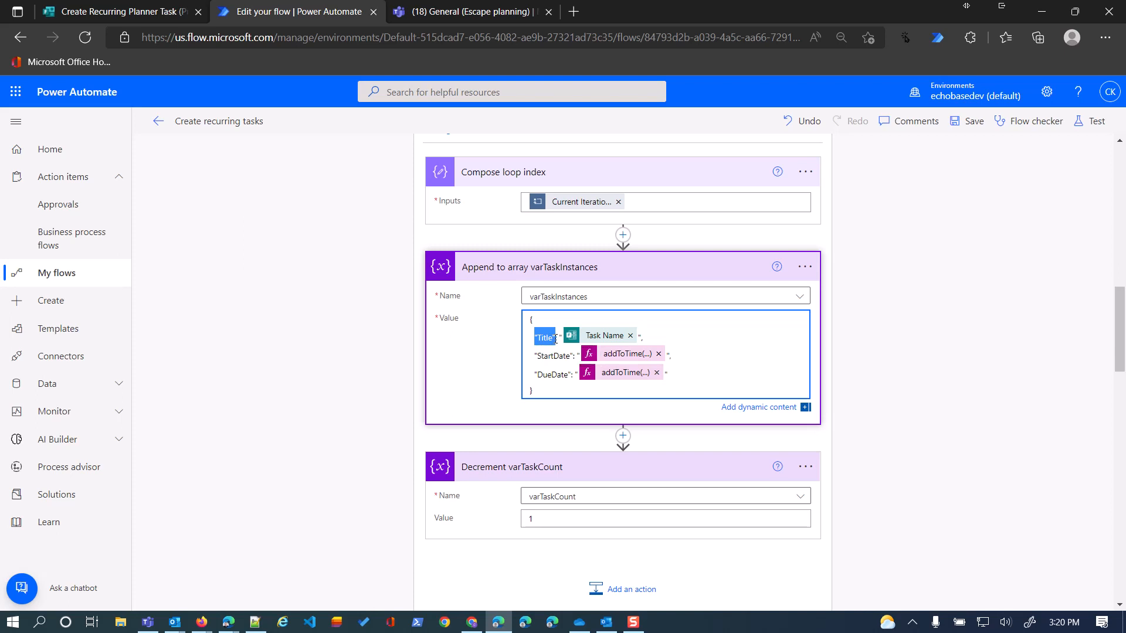
left_click(557, 339)
left_click_drag(557, 338, 562, 335)
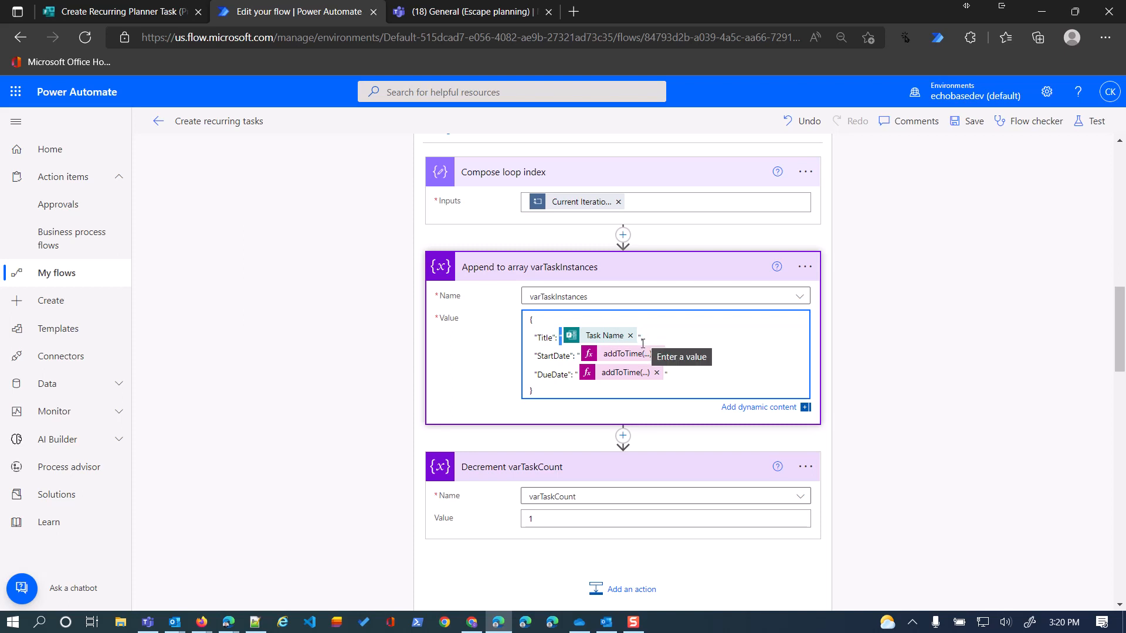
type(",")
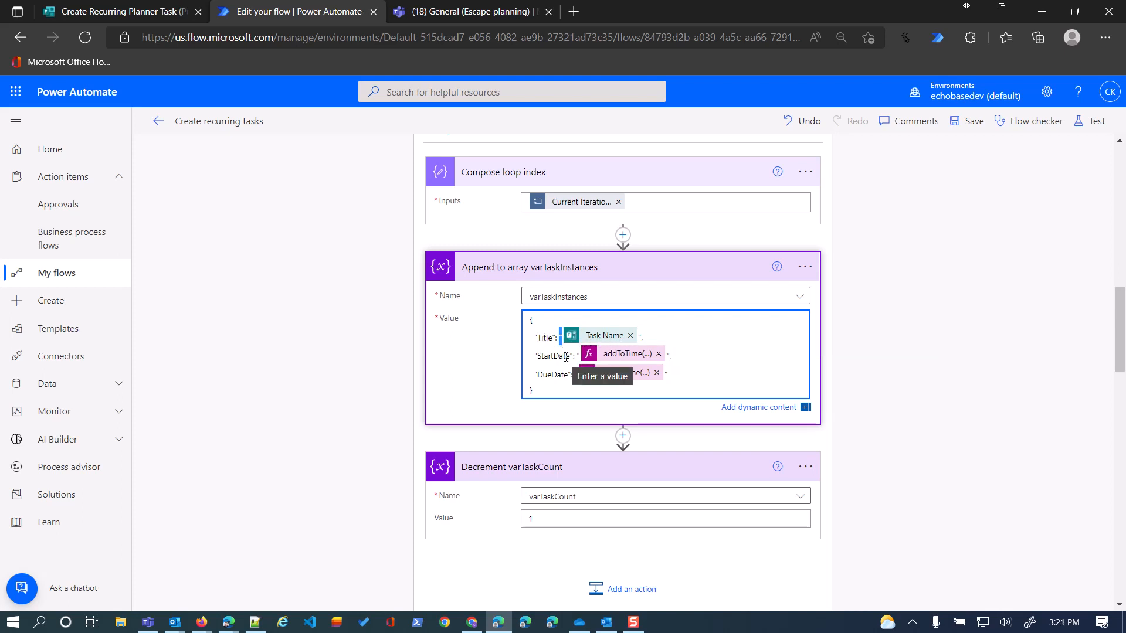
left_click(644, 340)
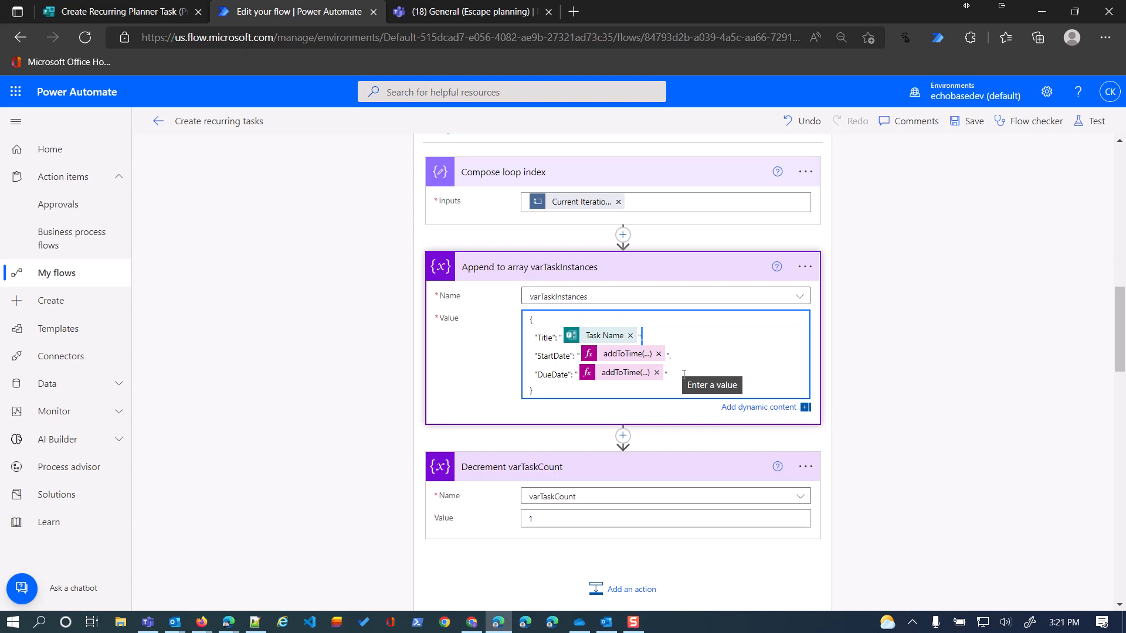
type(",")
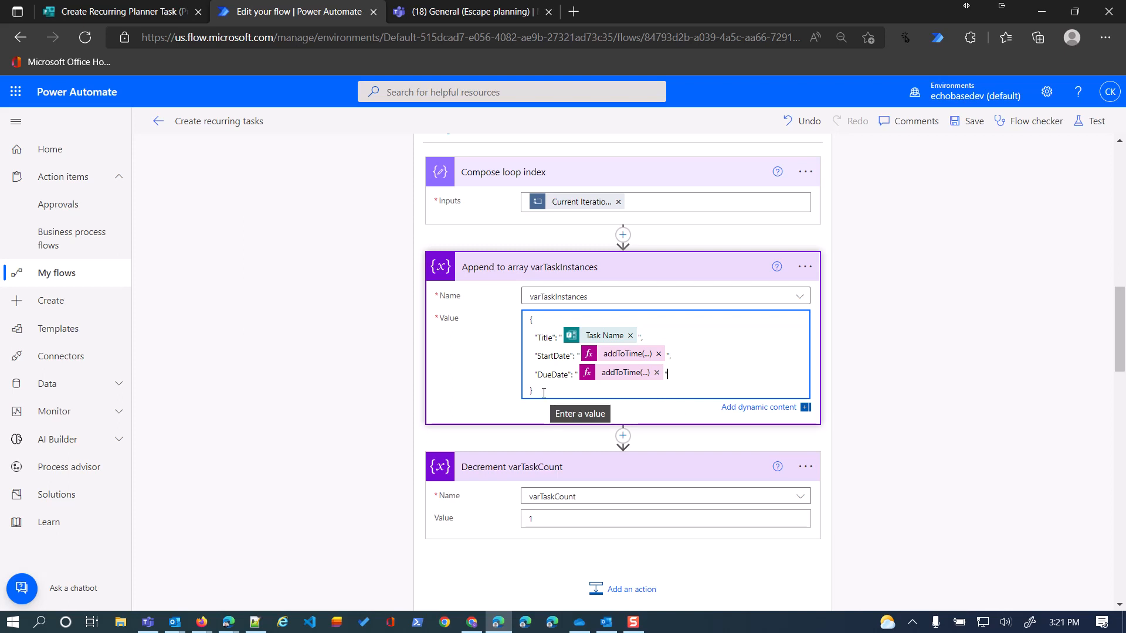
- Check the Title, Start Date Time and Due Date Time inputs of the Create a task action and save the flow
scroll(666, 377, "down", 7)
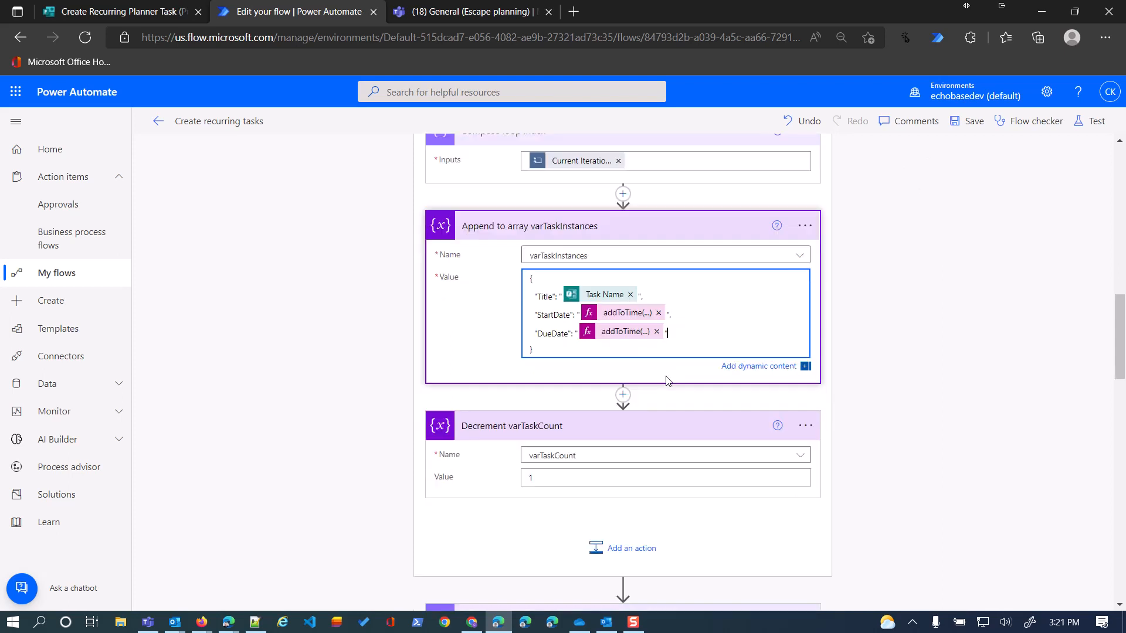
left_click(671, 364)
scroll(671, 364, "down", 7)
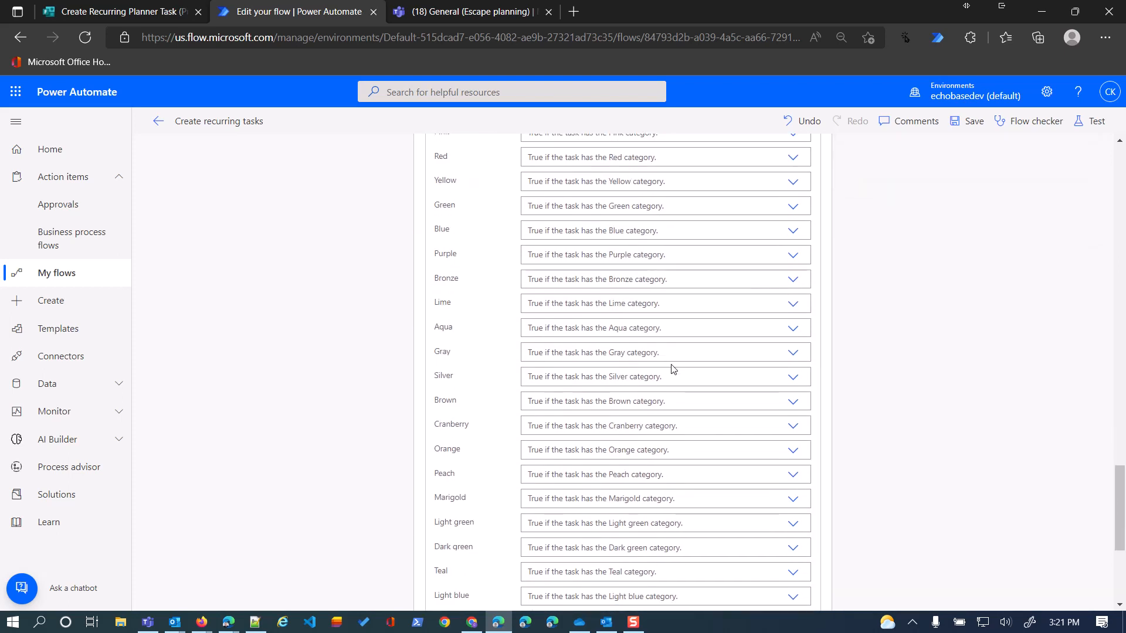
scroll(663, 370, "up", 6)
scroll(598, 397, "down", 3)
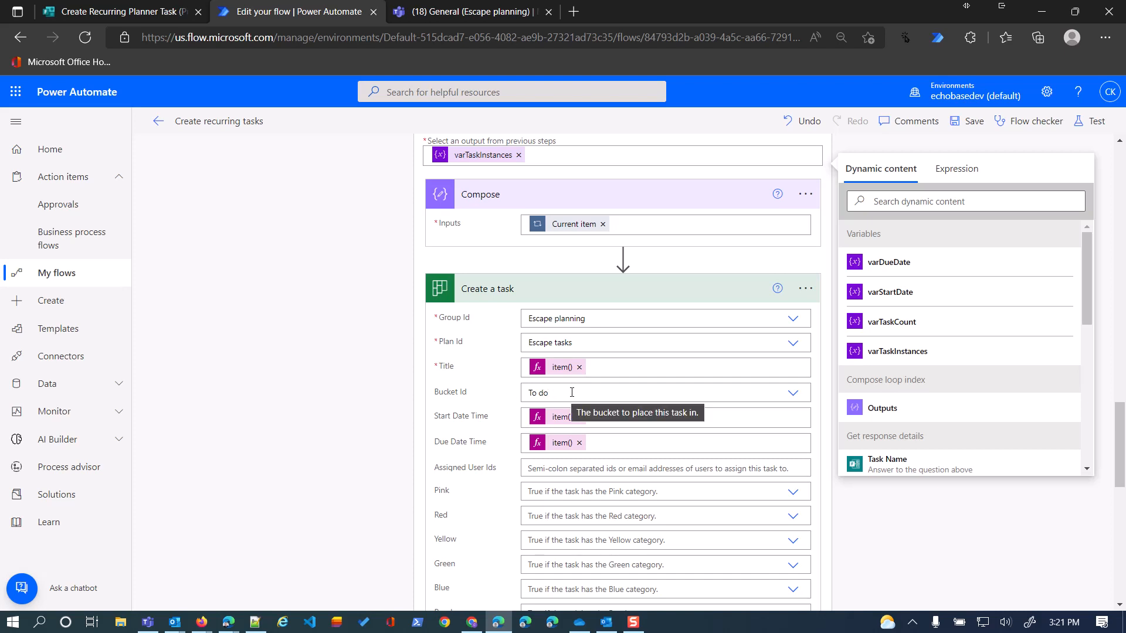
scroll(571, 394, "down", 10)
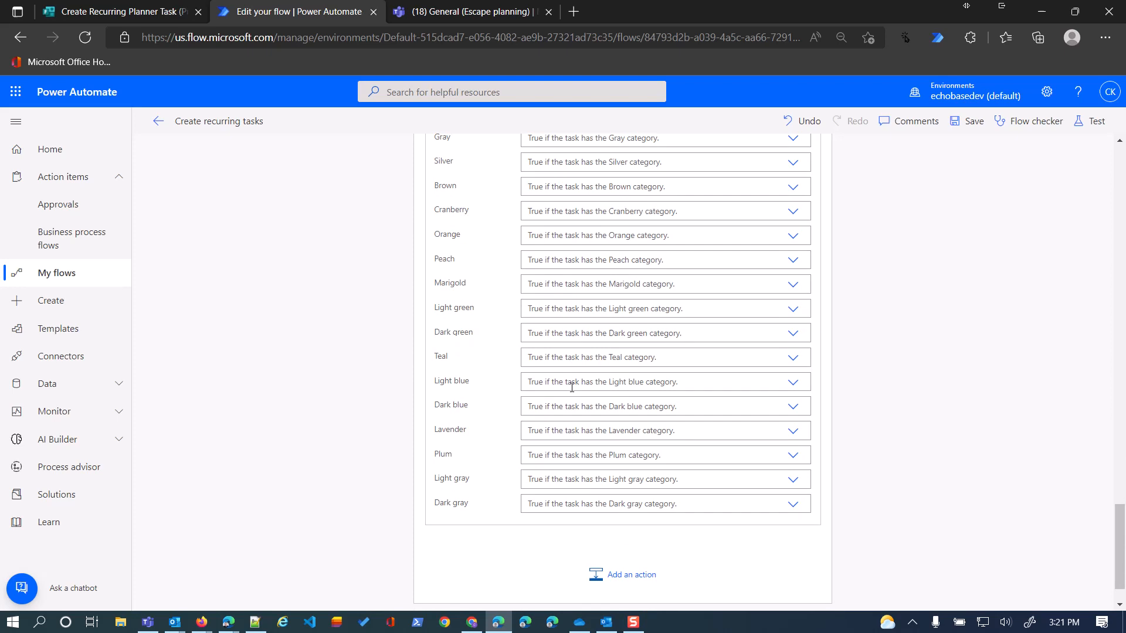
scroll(571, 387, "up", 15)
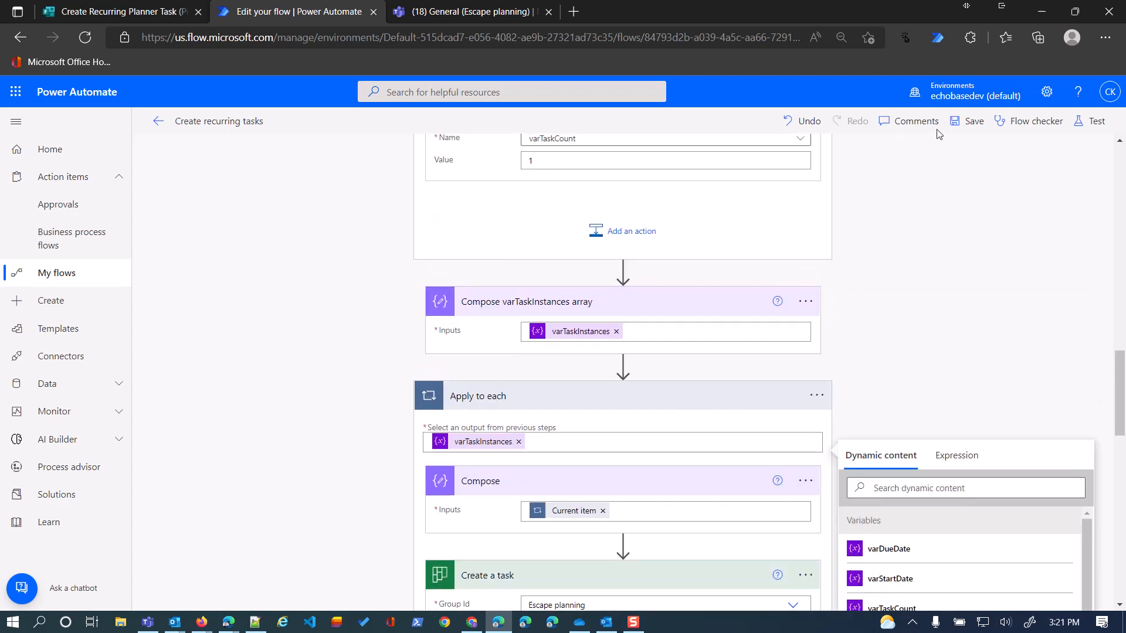
left_click(968, 120)
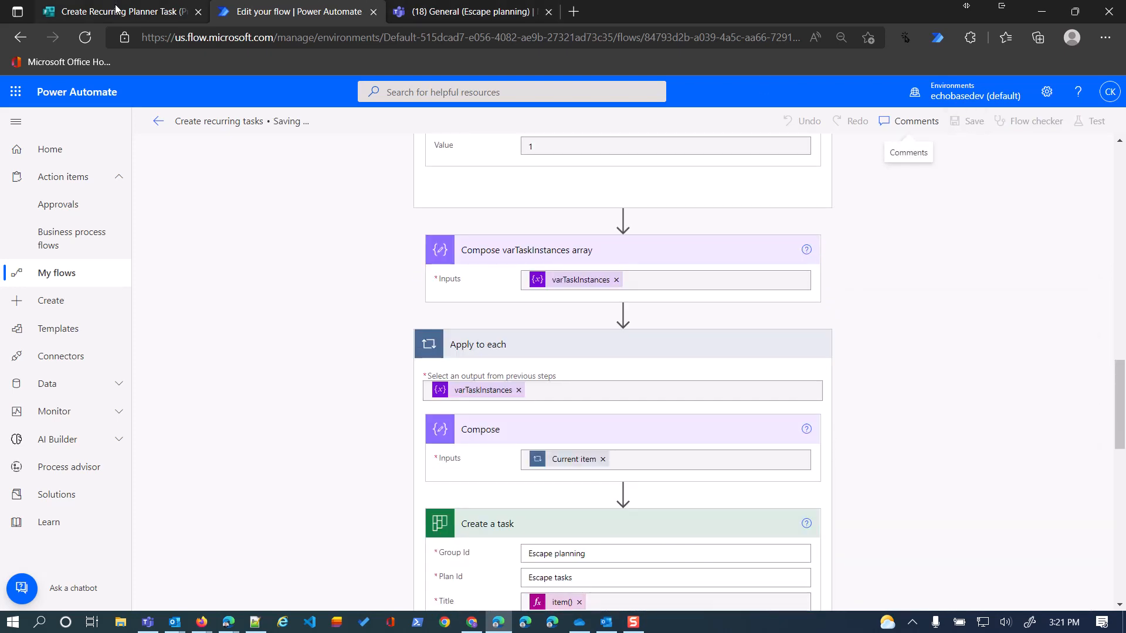
- Switch to the Create Recurring Planner Task form preview and enter Wash the car as the Task Name
left_click(116, 8)
scroll(472, 278, "up", 8)
left_click(331, 381)
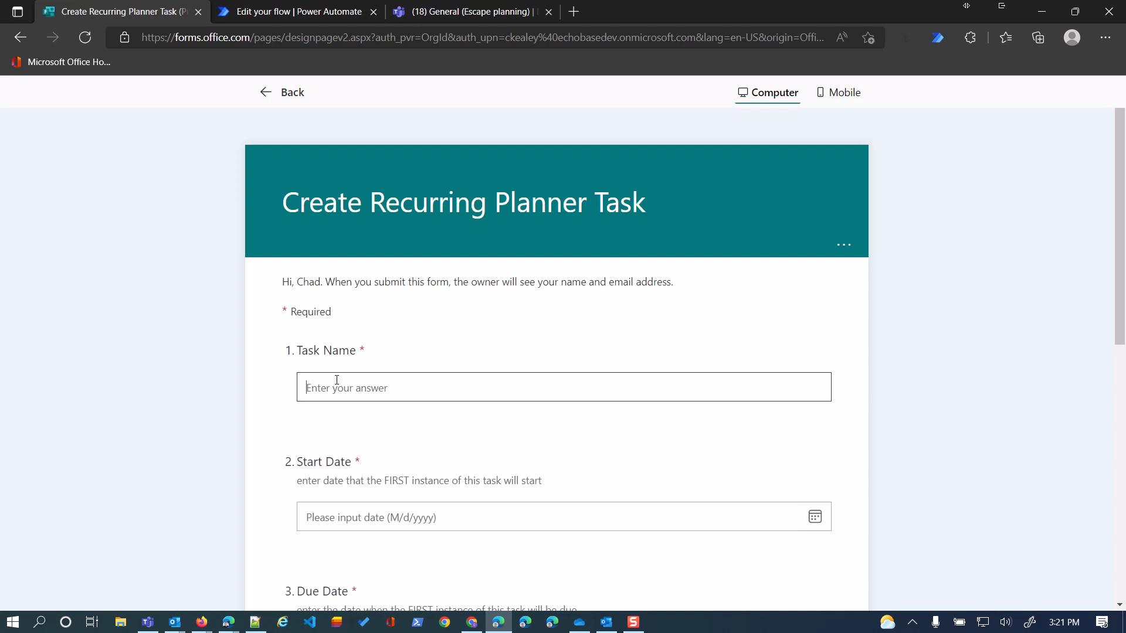
type("Wash the car")
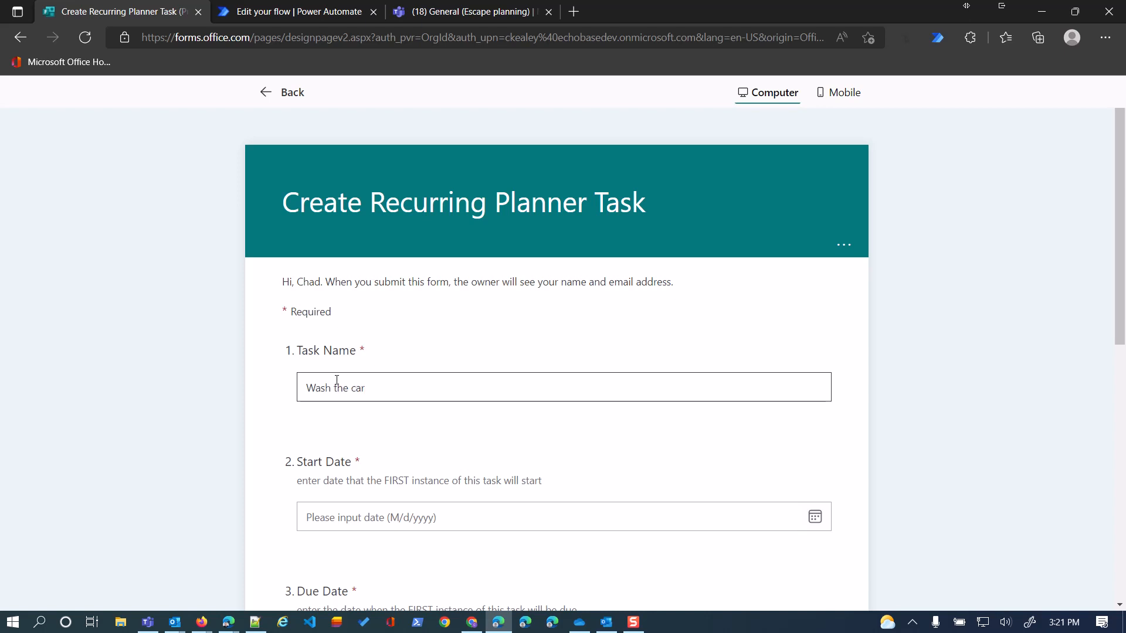
- Set the form's Start Date to 7/1/2022 and its Due Date to 7/2/2022
left_click(334, 514)
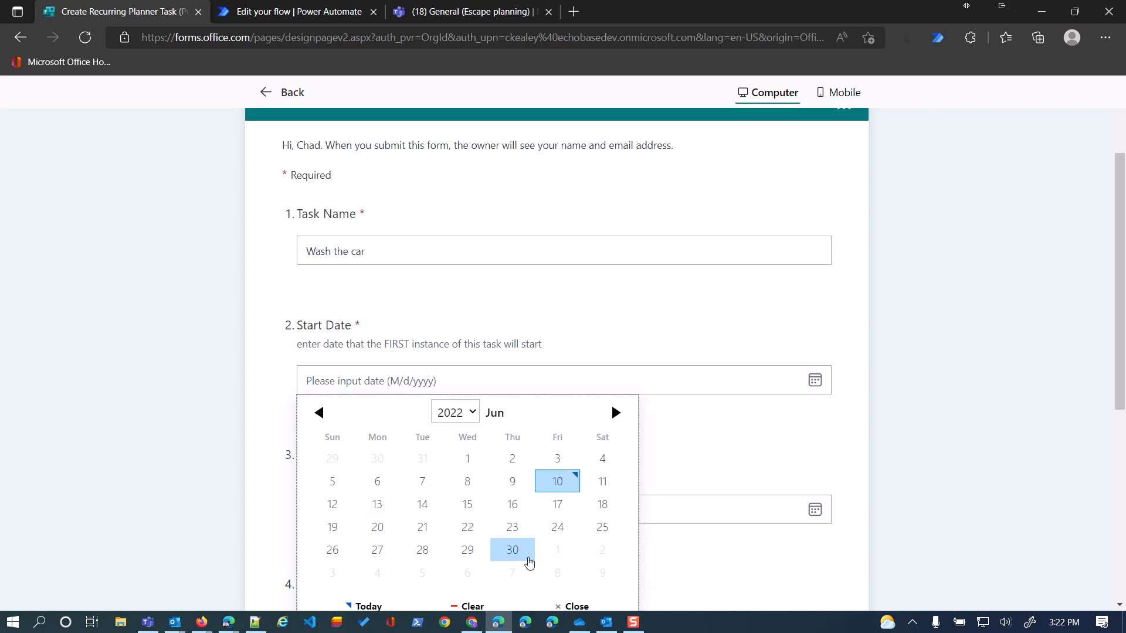
left_click(557, 553)
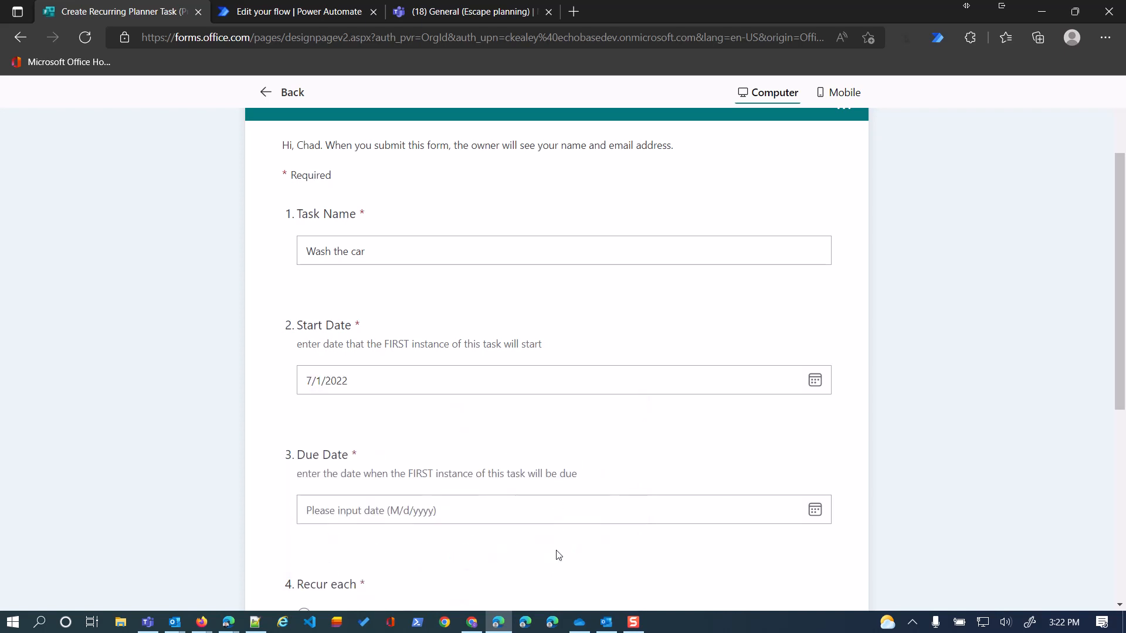
left_click(352, 520)
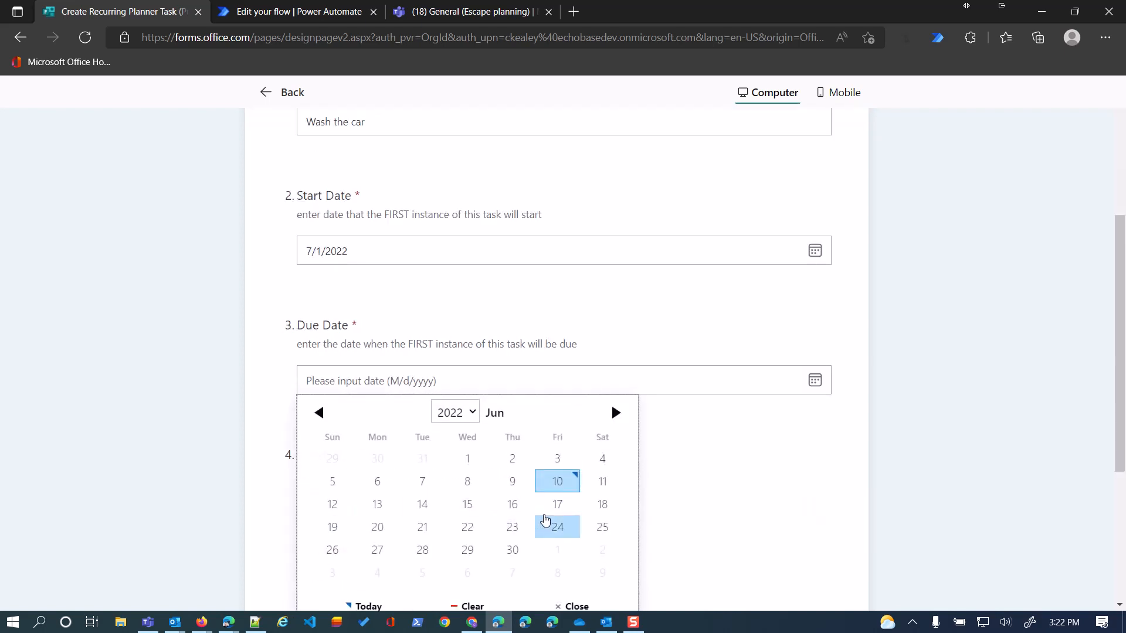
left_click(602, 551)
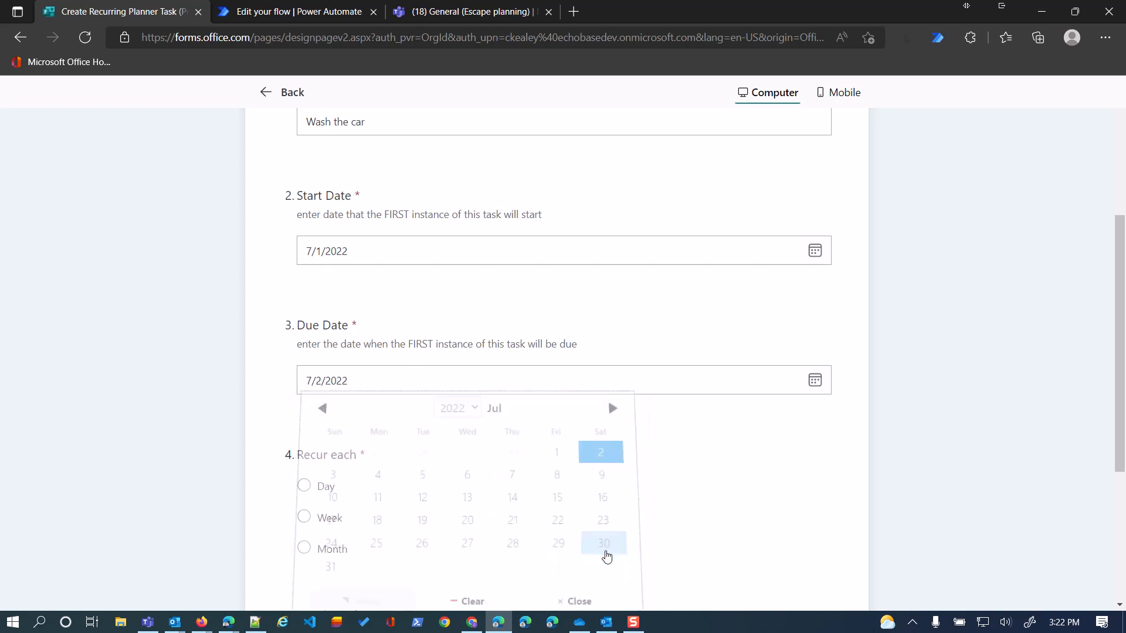
- Set the task to recur each Month with 12 occurrences and submit the form response
left_click(304, 547)
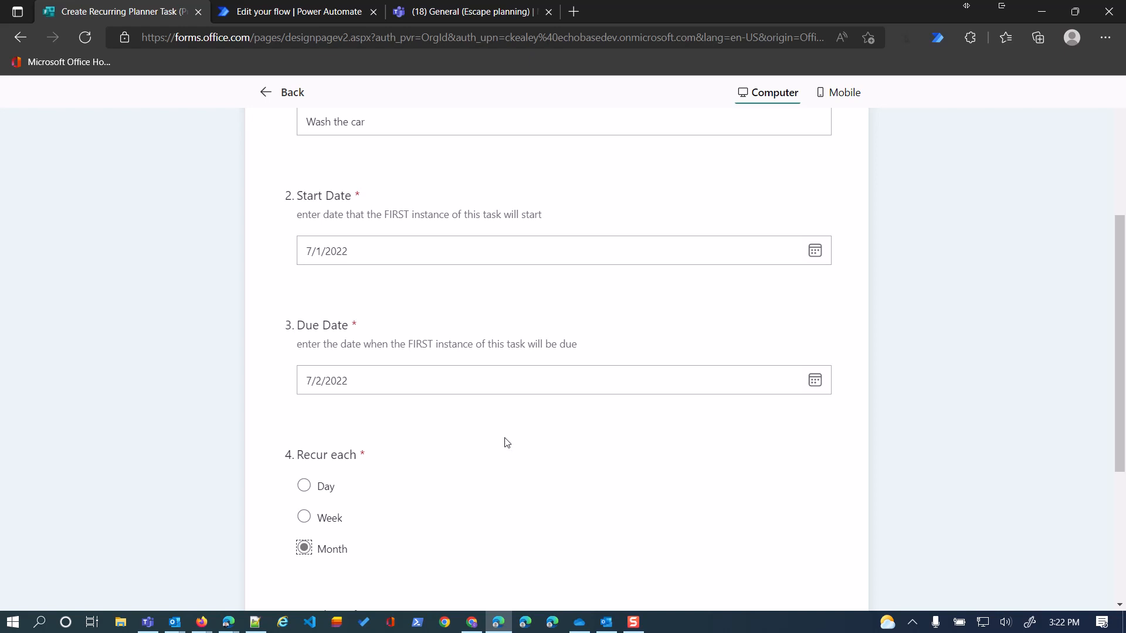
scroll(508, 443, "down", 1)
left_click(335, 570)
type("12")
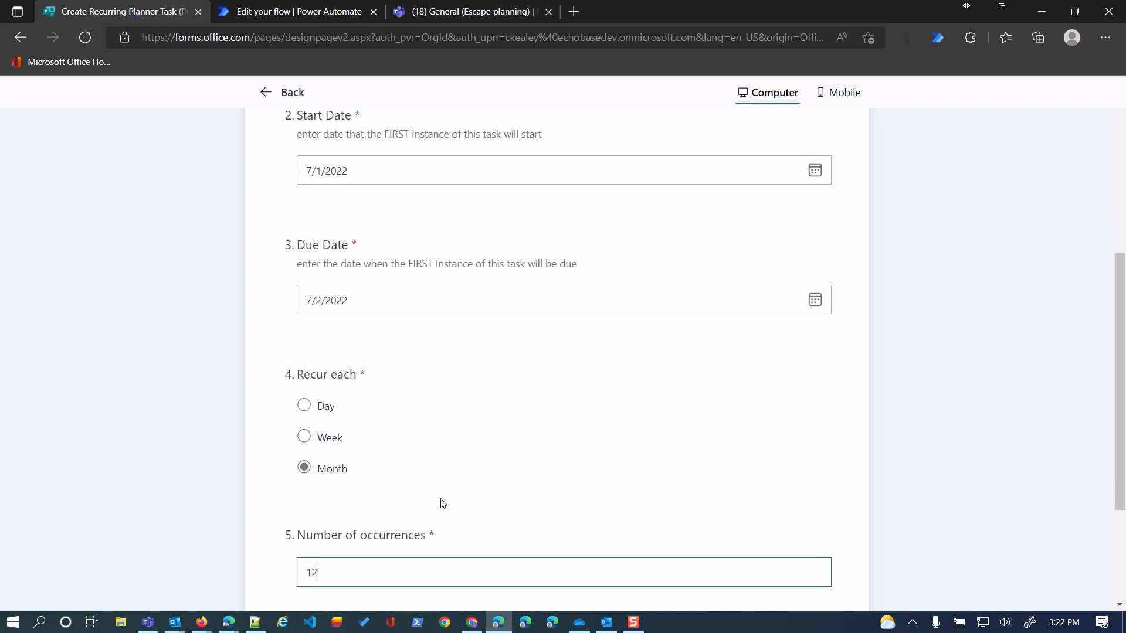
scroll(440, 510, "down", 3)
left_click(364, 465)
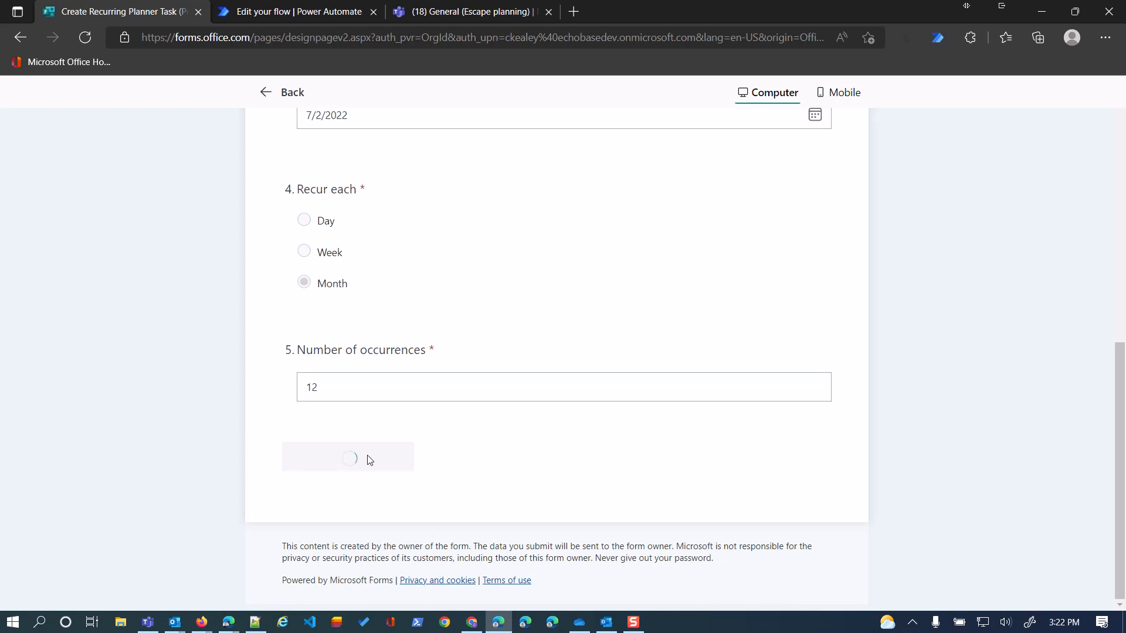
- Return to the Create recurring tasks flow in Power Automate and open the newest run from its refreshed 28-day run history
left_click(442, 11)
left_click(303, 12)
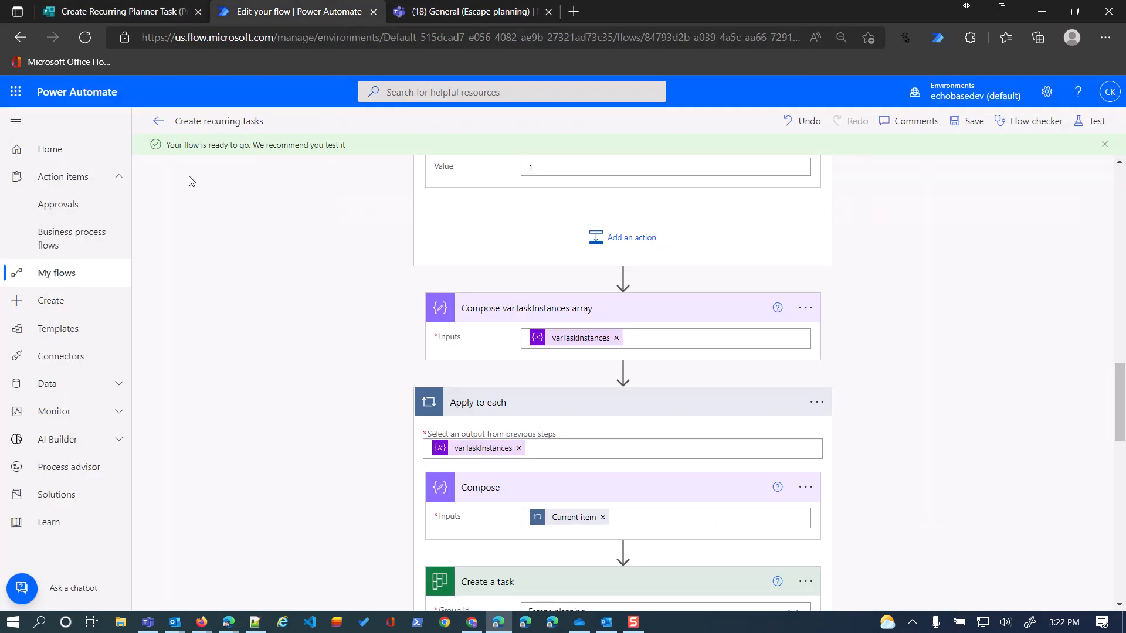
left_click(157, 120)
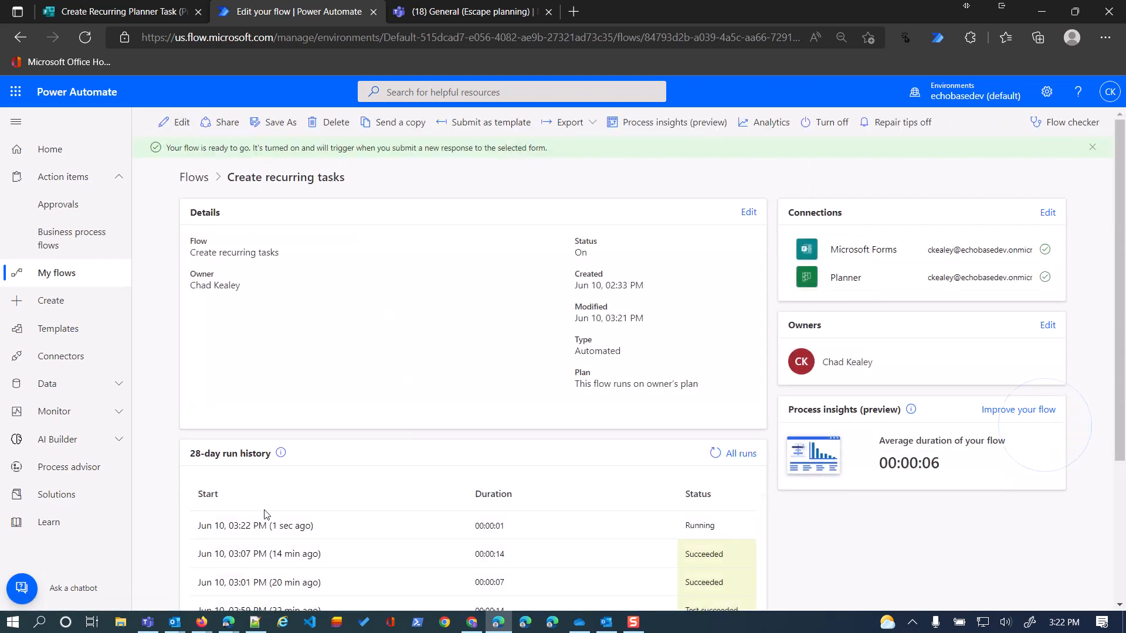
left_click(711, 455)
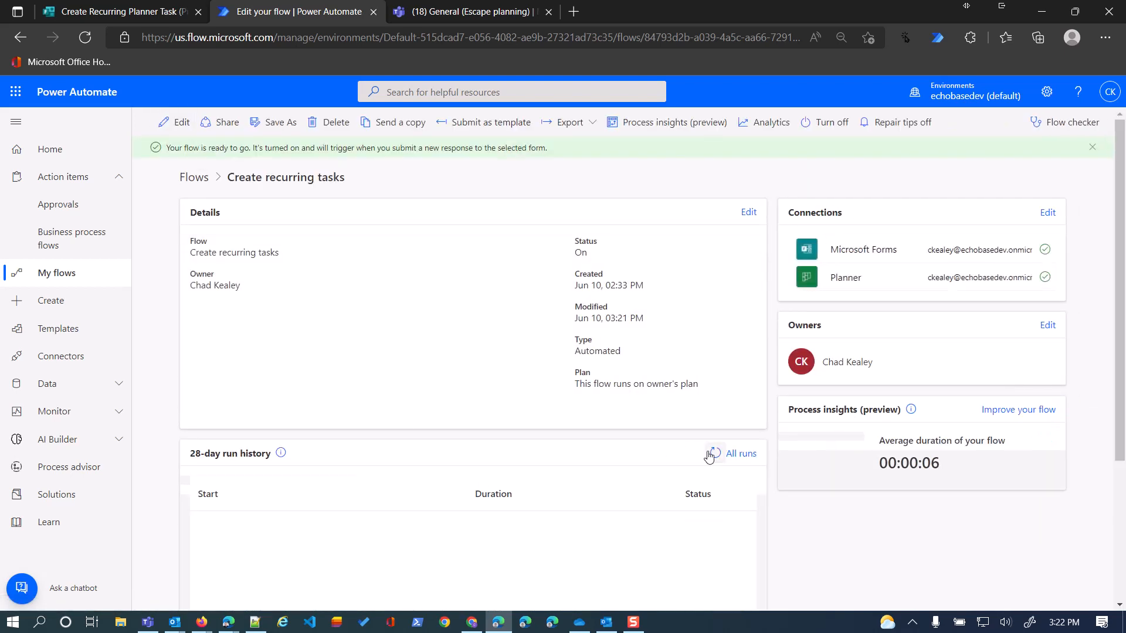
left_click(712, 454)
left_click(713, 455)
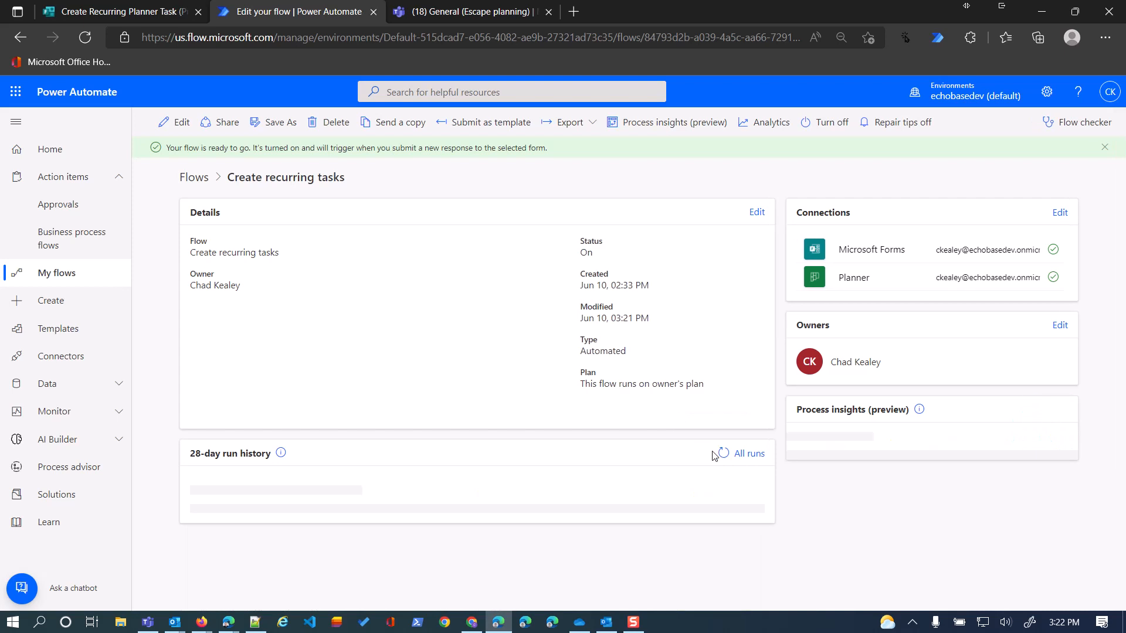
left_click(713, 455)
left_click(713, 455)
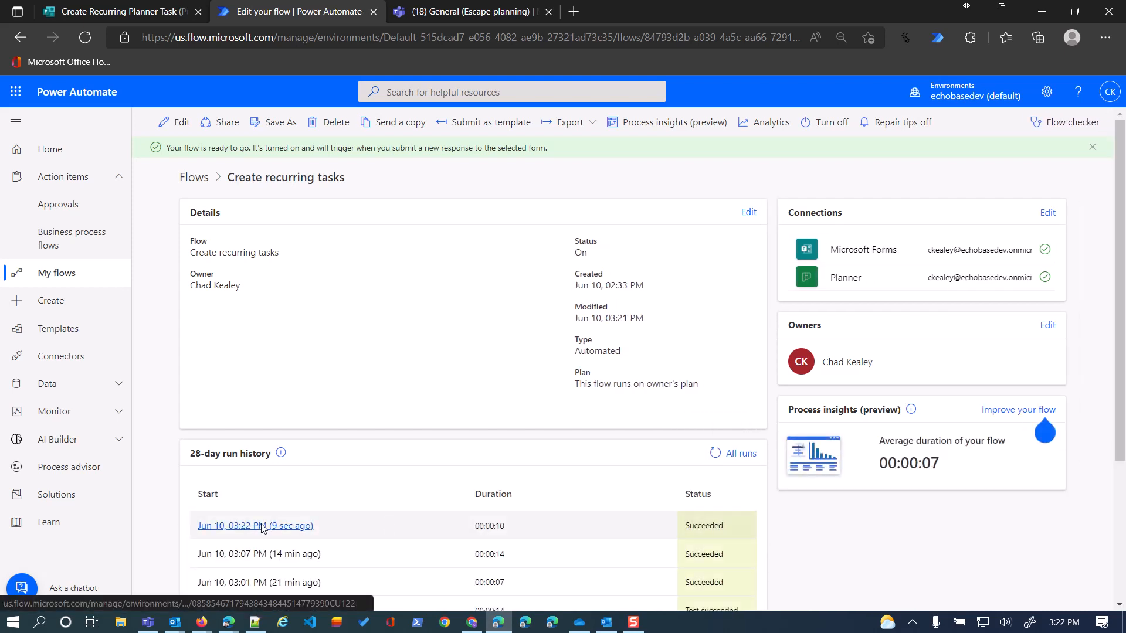
left_click(261, 526)
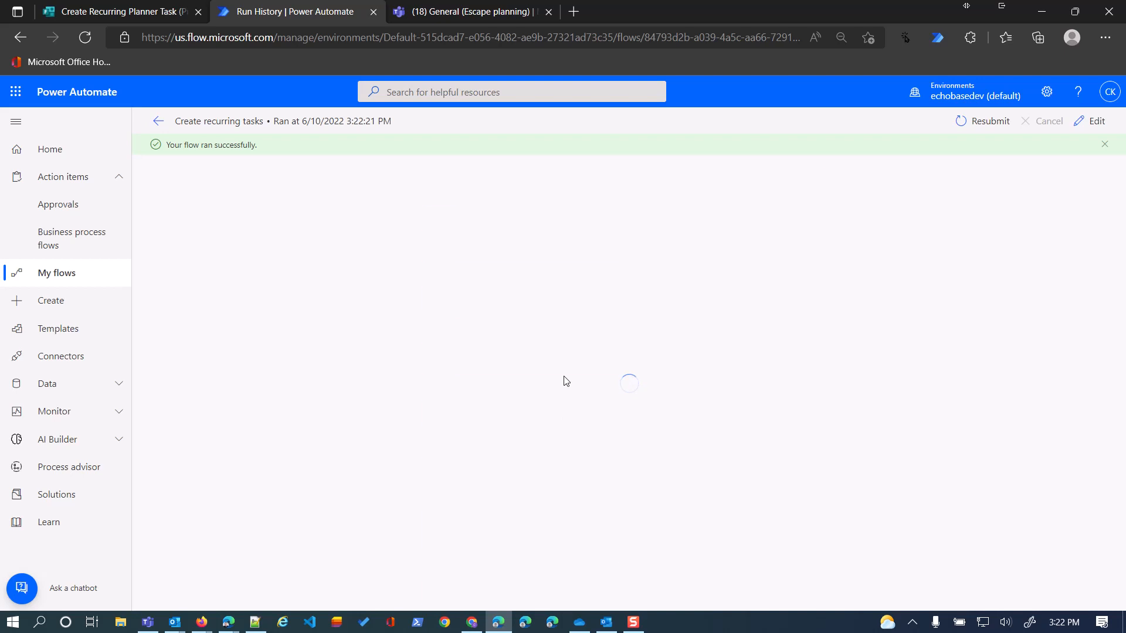
- Examine Compose loop index, Append to array varTaskInstances and Decrement varTaskCount in the first Do until iteration of the run
scroll(566, 381, "down", 2)
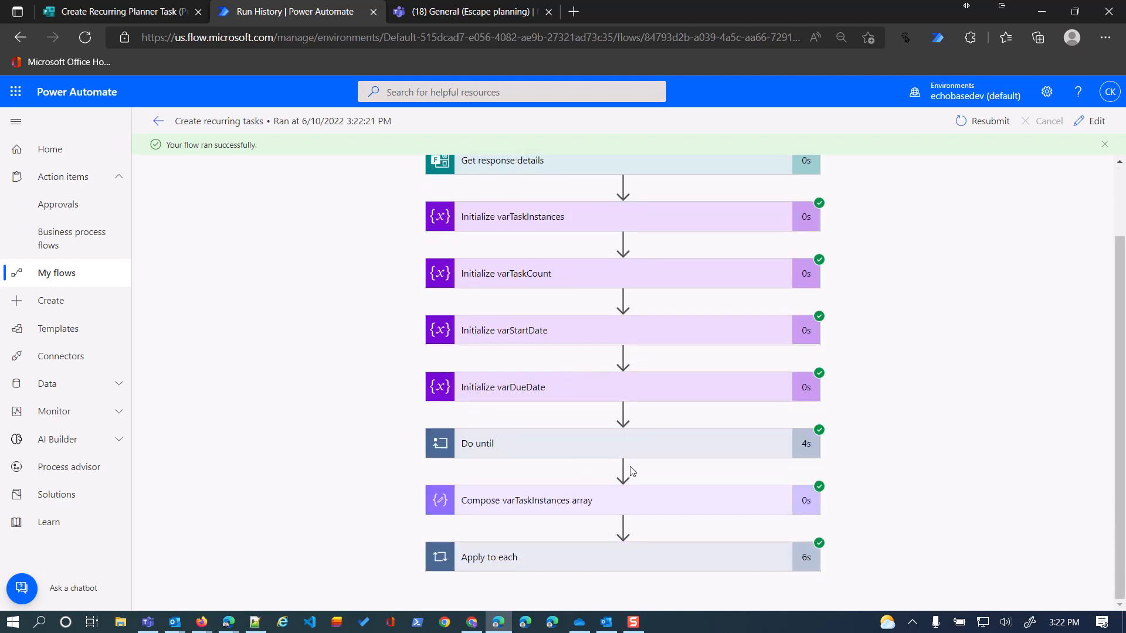
left_click(581, 449)
scroll(579, 445, "down", 3)
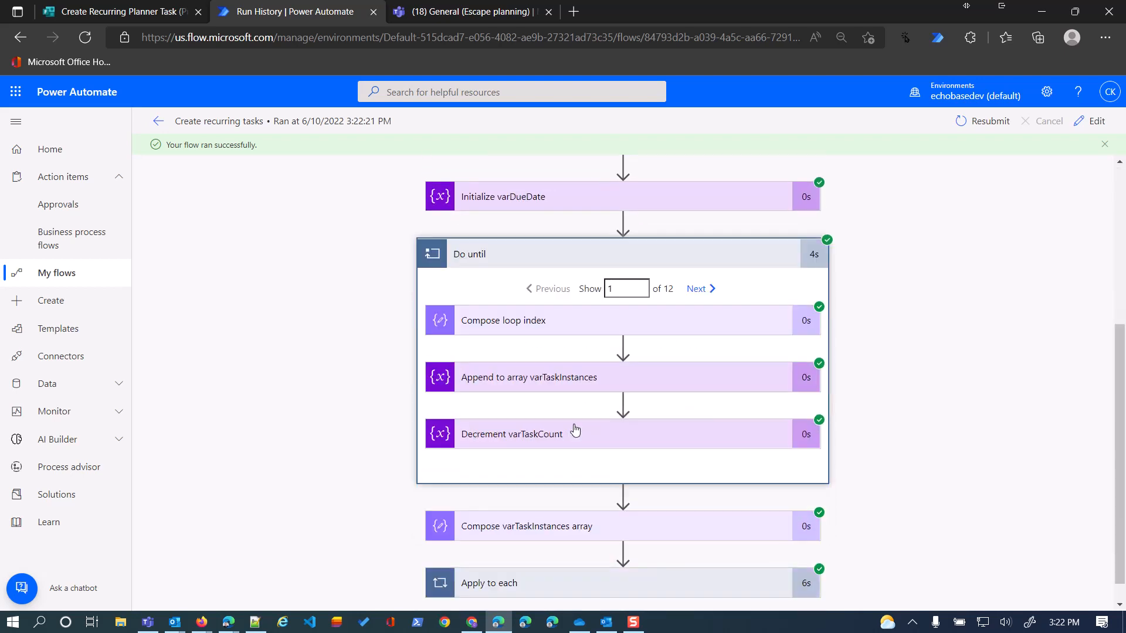
left_click(560, 306)
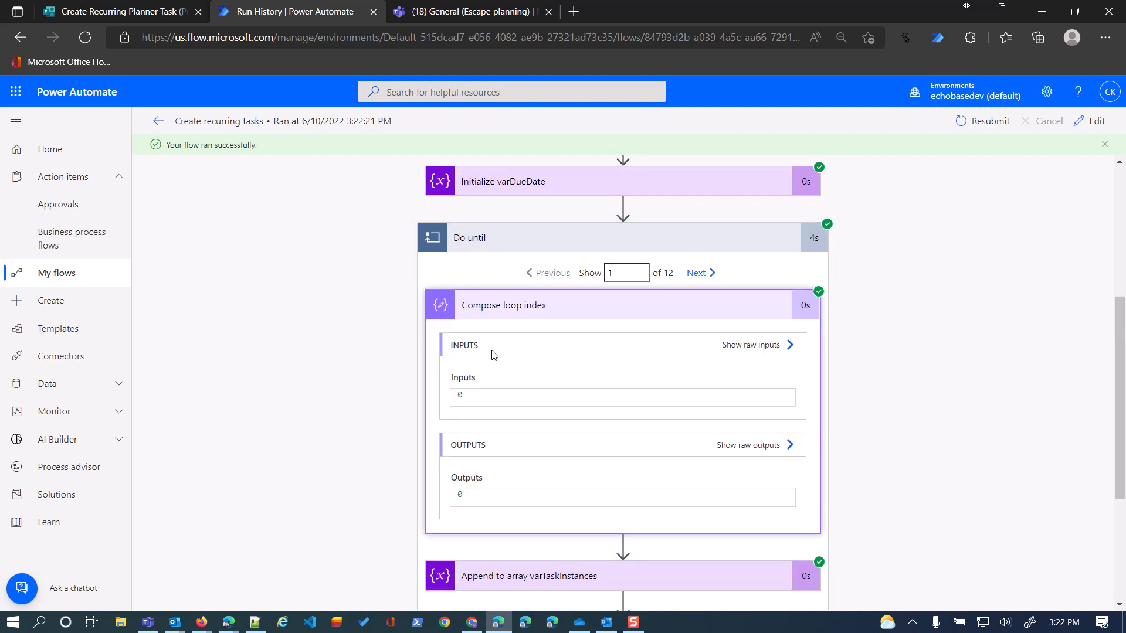
left_click(535, 317)
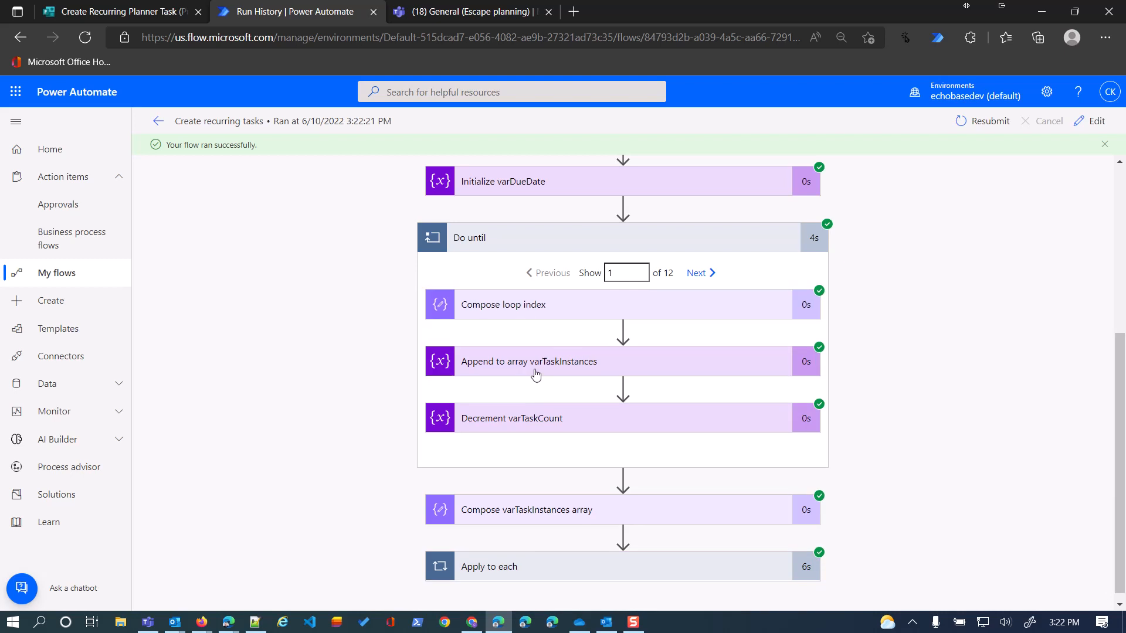
left_click(535, 369)
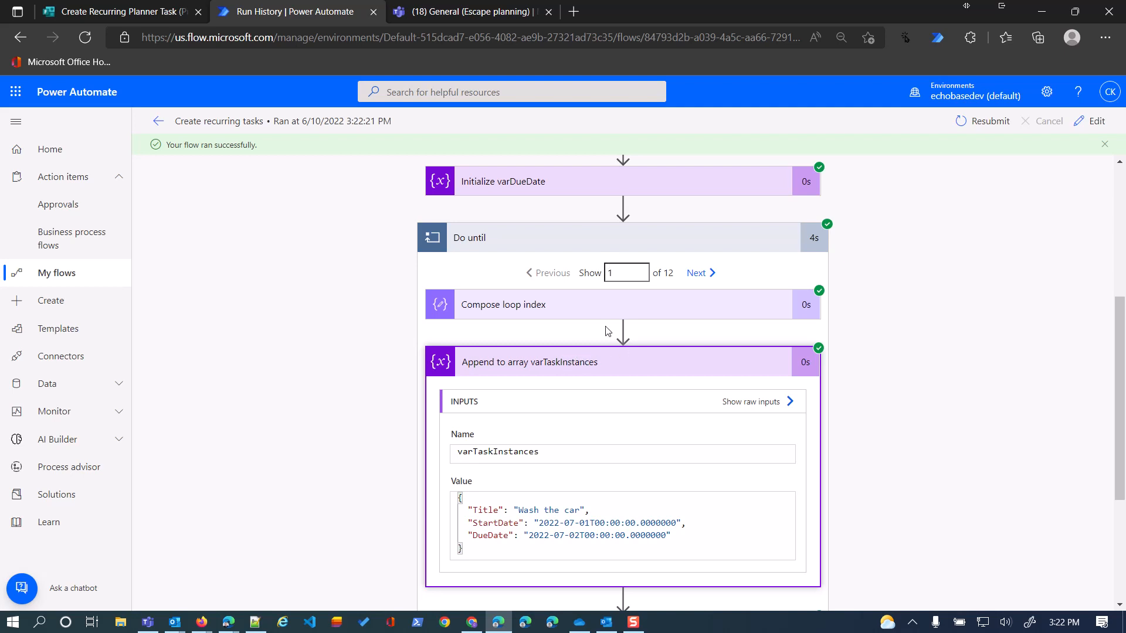
left_click(604, 361)
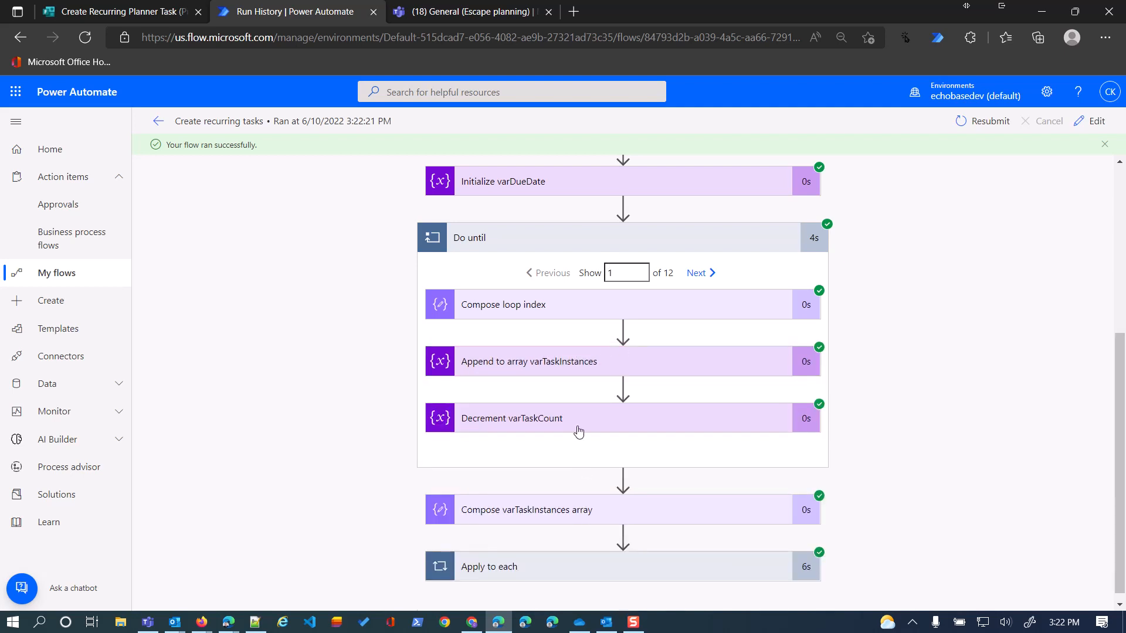
left_click(578, 431)
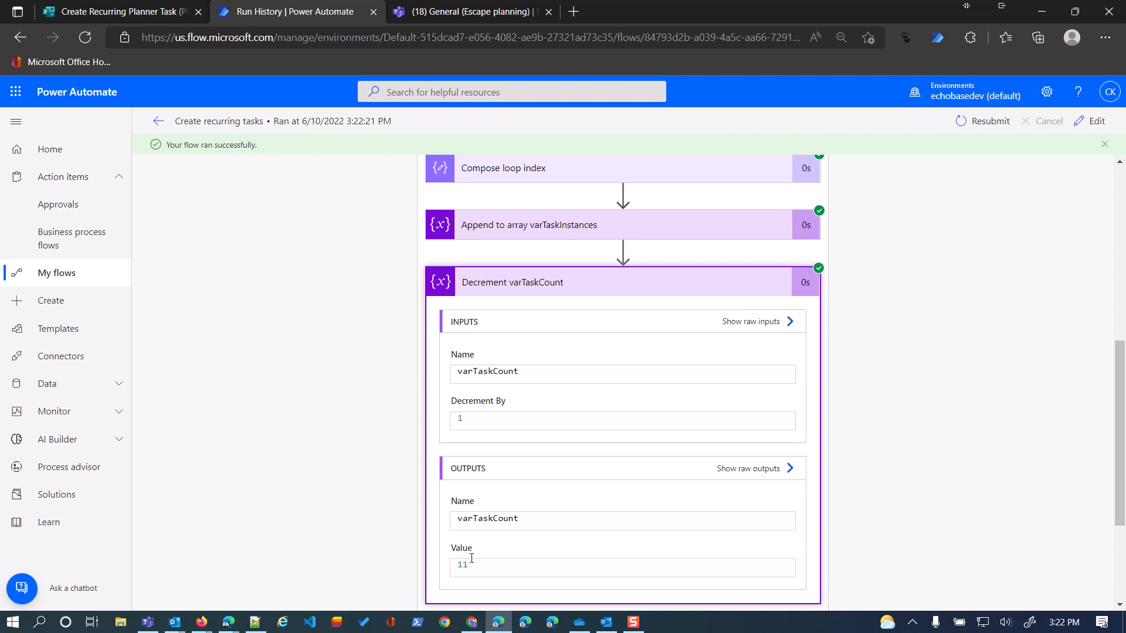
left_click(669, 281)
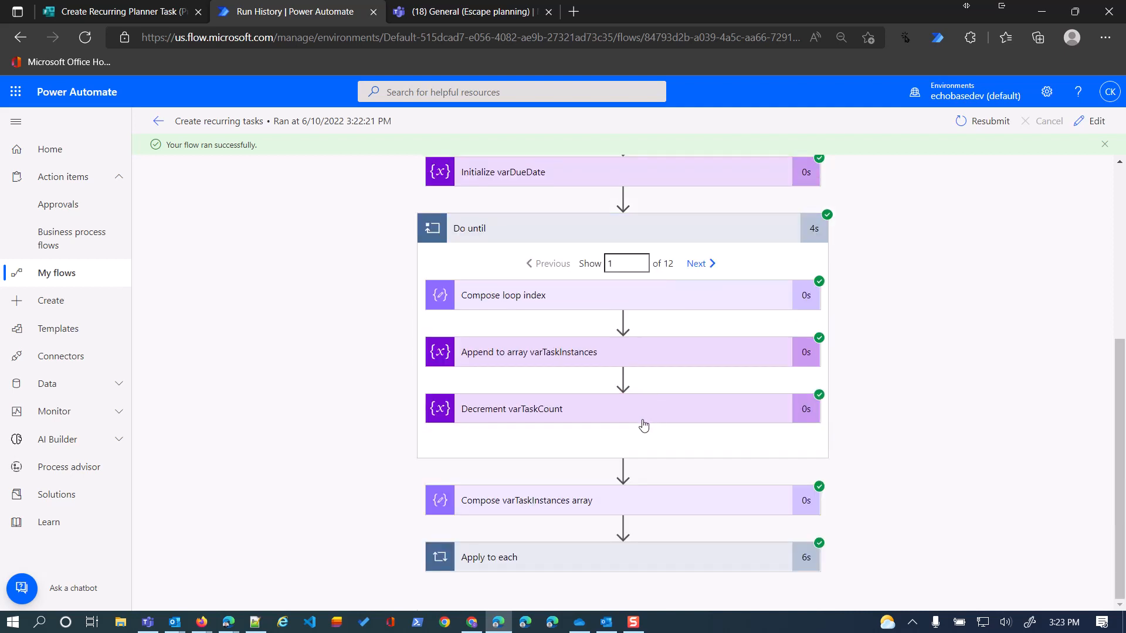
- Show iteration 8 of the Do until loop and examine the value in Append to array varTaskInstances
left_click(696, 266)
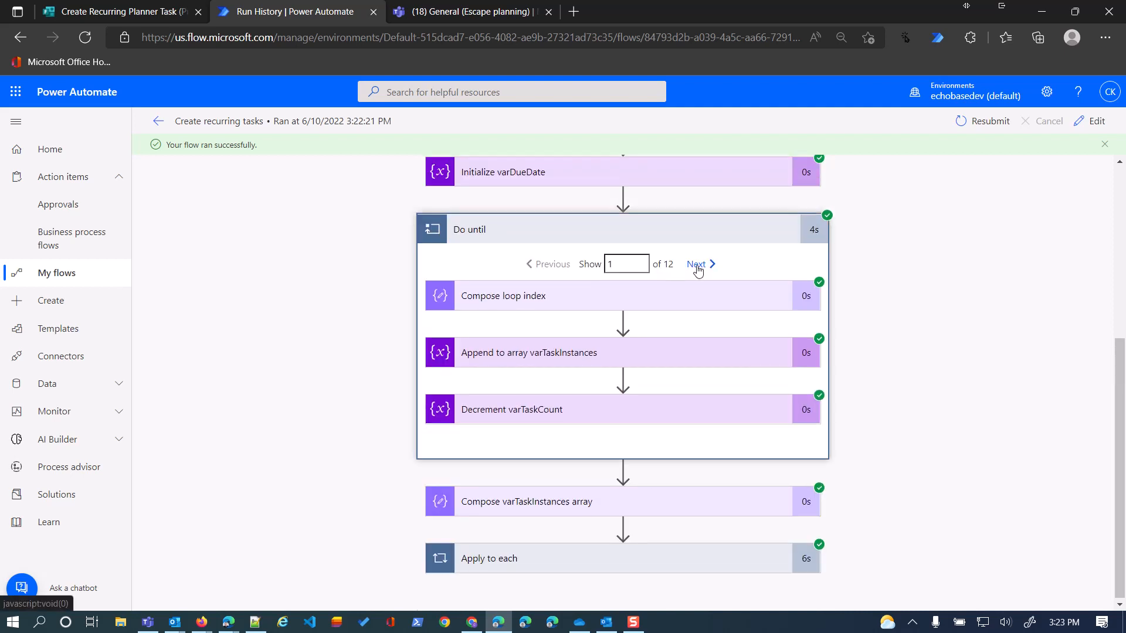
left_click(697, 266)
left_click(624, 265)
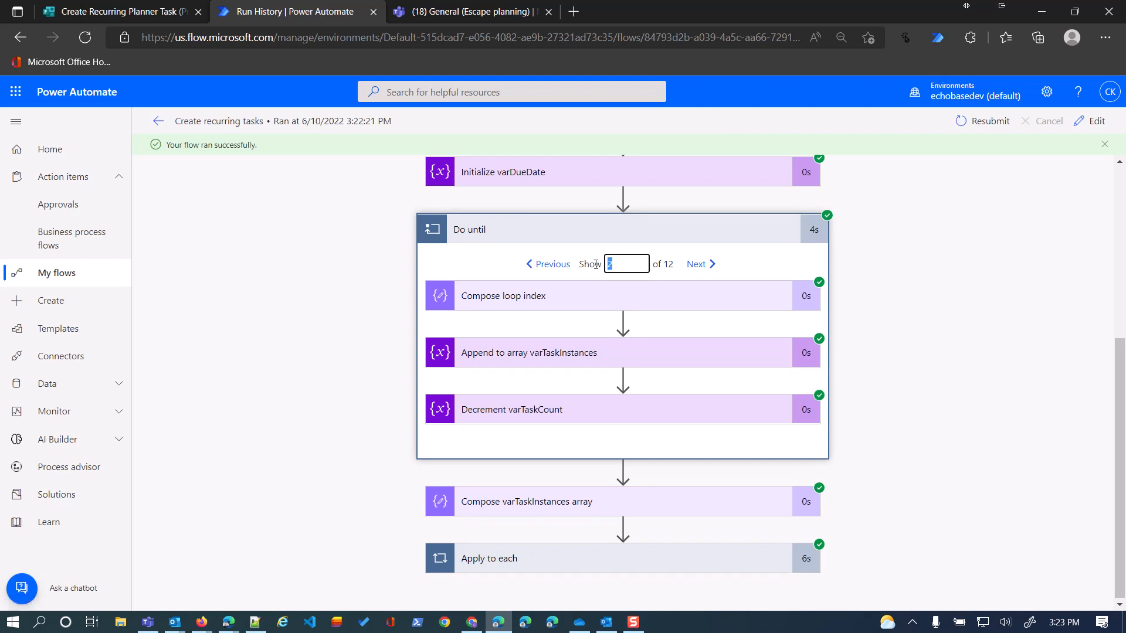
type("8")
left_click(674, 350)
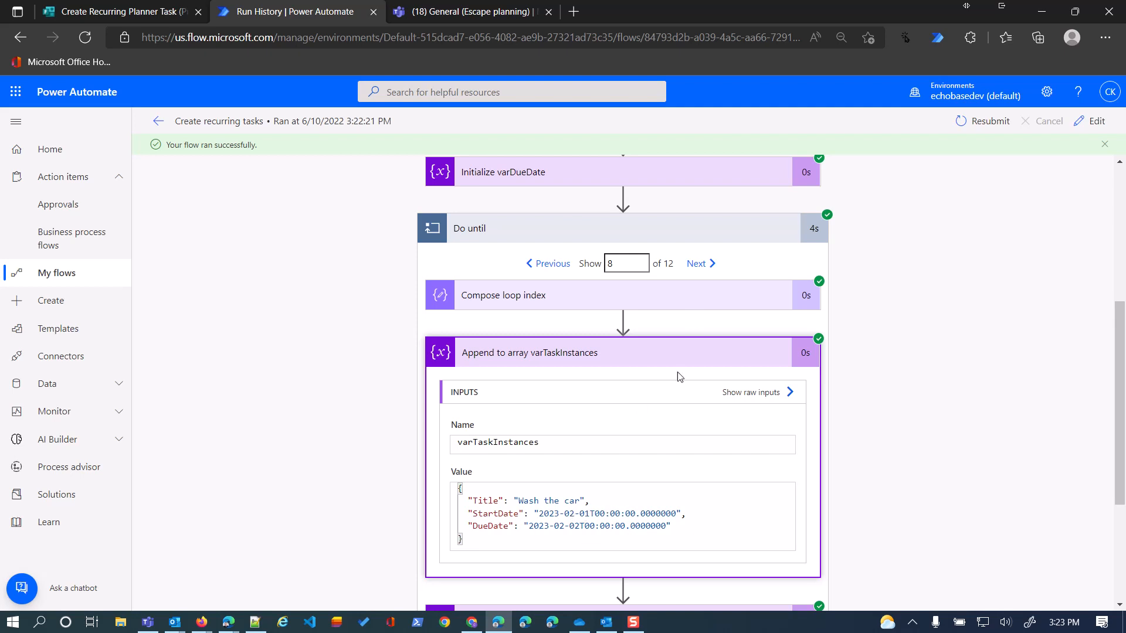
left_click(638, 354)
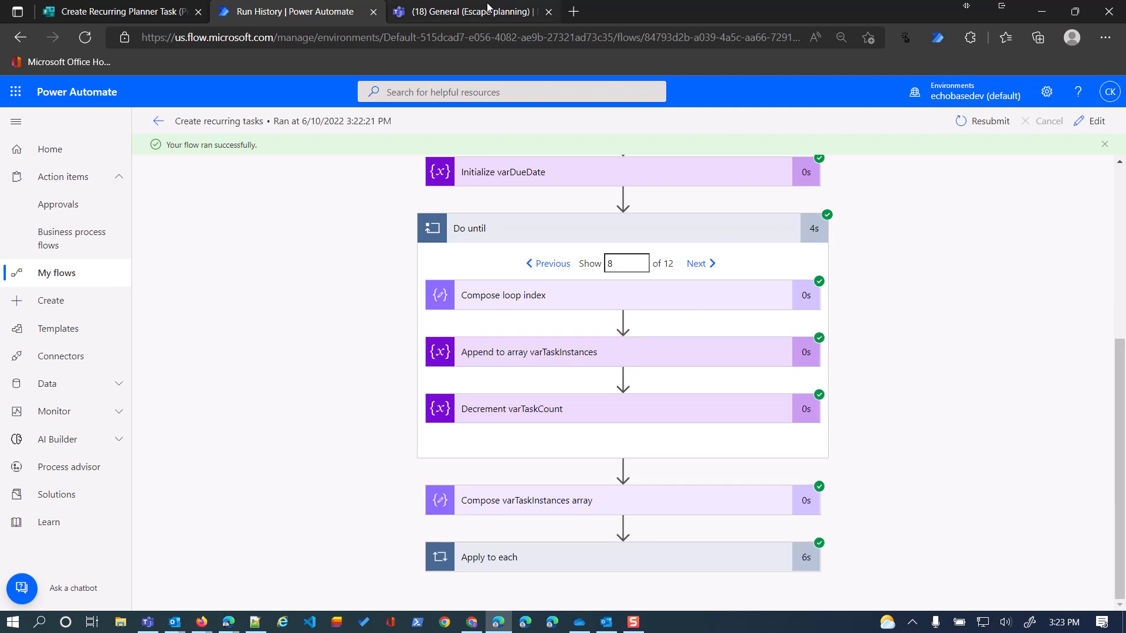
- Examine the objects, brackets and commas in the inputs of the Compose varTaskInstances array action
left_click(657, 503)
scroll(606, 434, "down", 5)
scroll(521, 350, "down", 3)
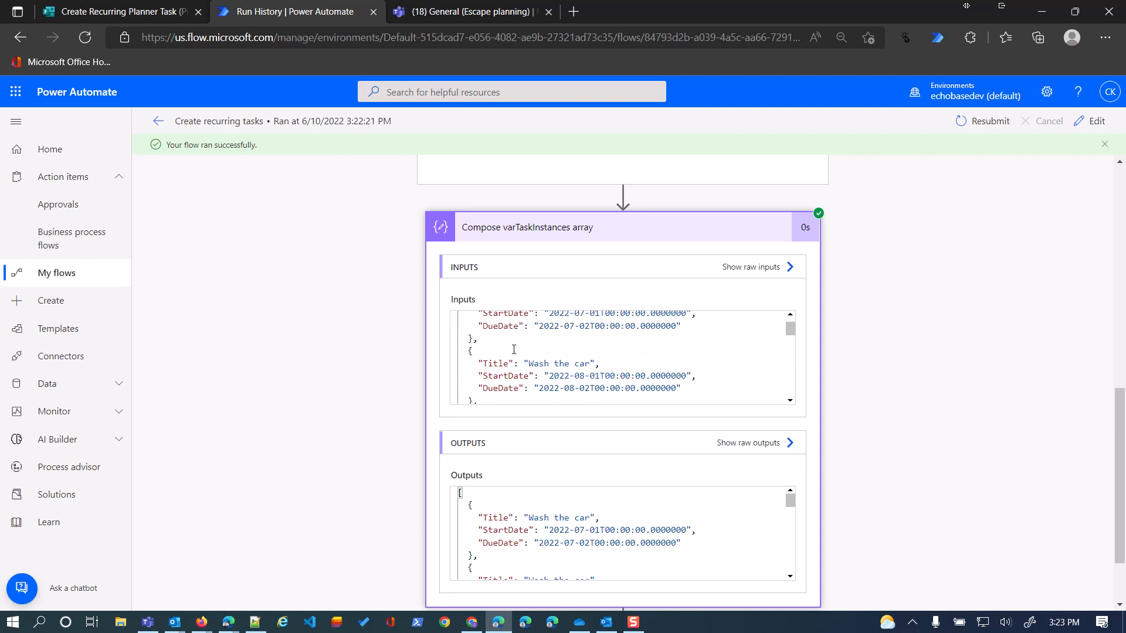
scroll(514, 351, "up", 3)
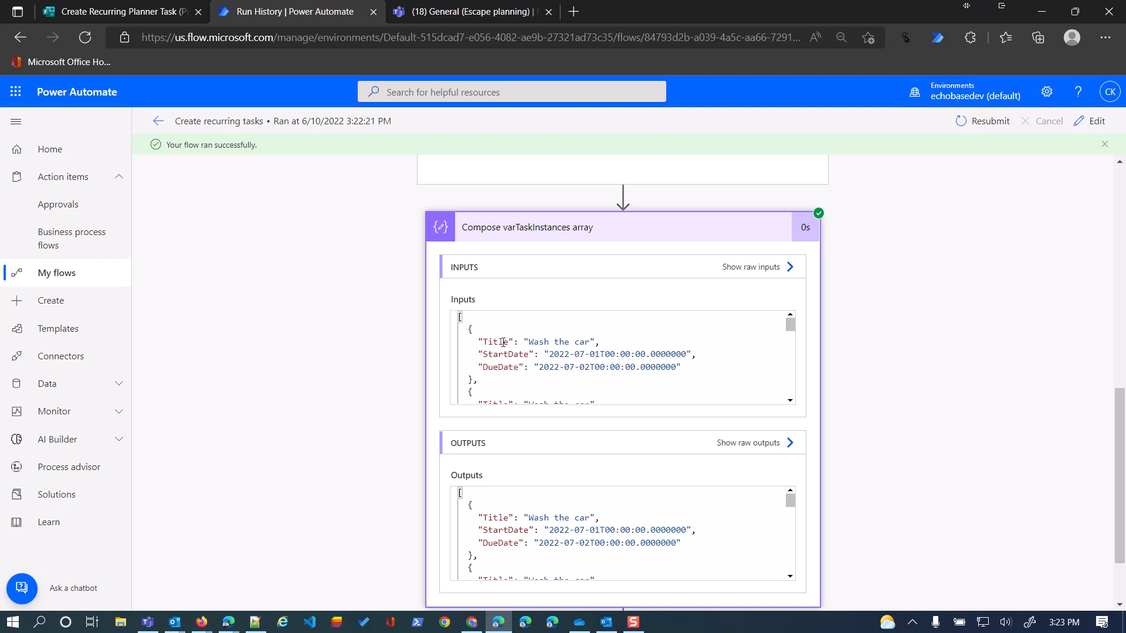
scroll(507, 340, "down", 2)
scroll(503, 342, "up", 2)
scroll(534, 354, "down", 3)
scroll(532, 348, "up", 3)
double_click(472, 382)
scroll(561, 375, "down", 3)
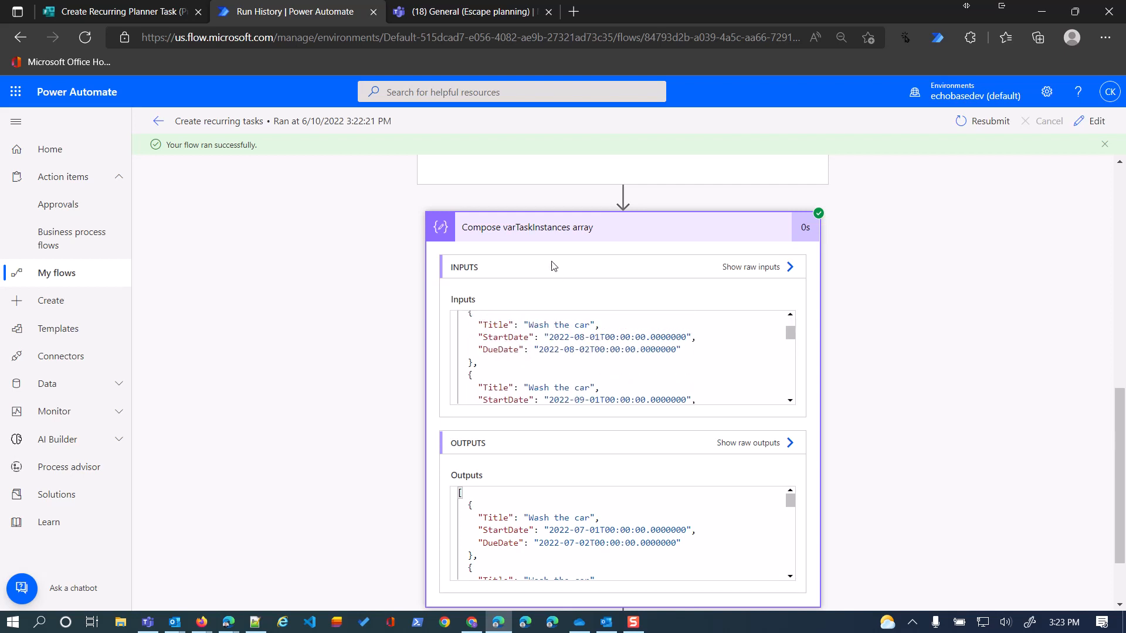
left_click(583, 230)
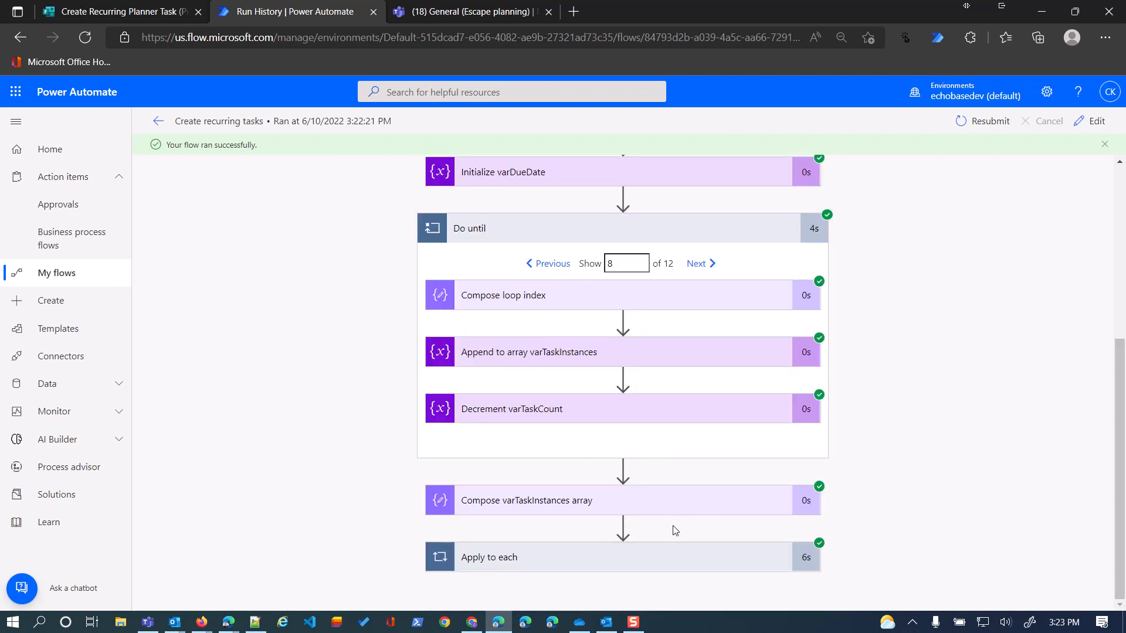
- Examine the Compose inputs and outputs in the first Apply to each iteration and open the Create a task run details
left_click(659, 557)
scroll(666, 463, "down", 3)
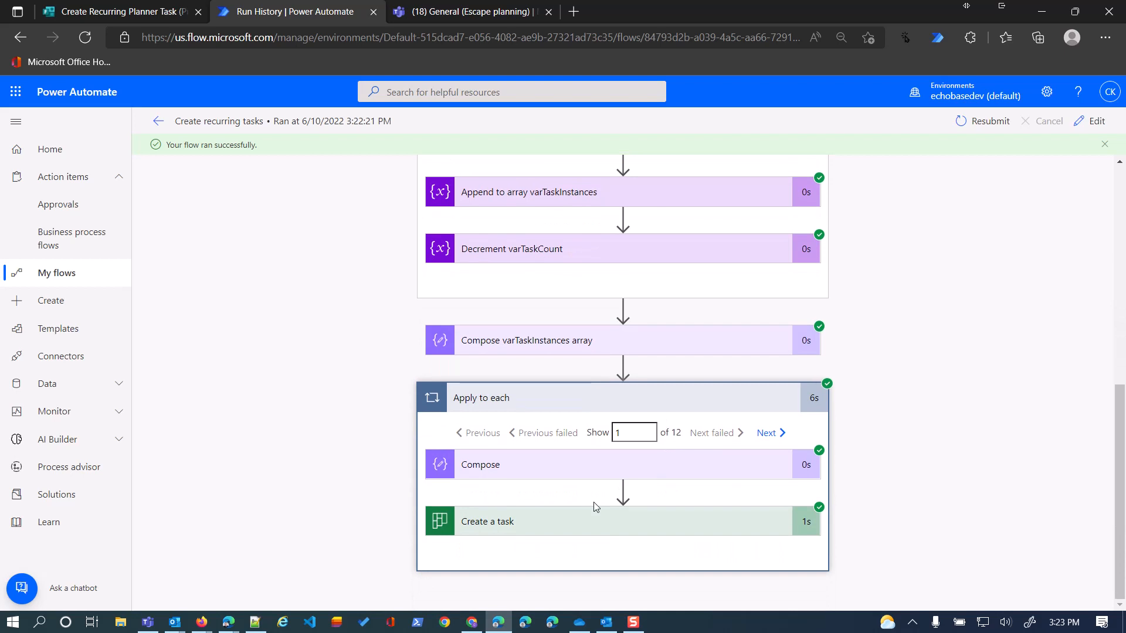
left_click(679, 469)
scroll(626, 472, "down", 3)
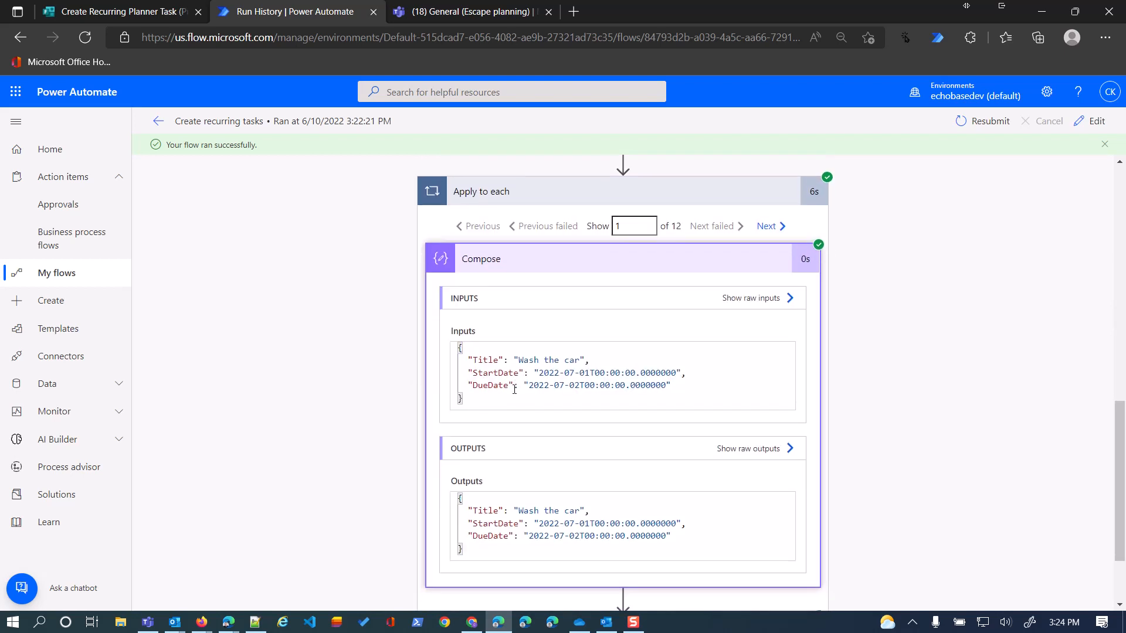
left_click(642, 262)
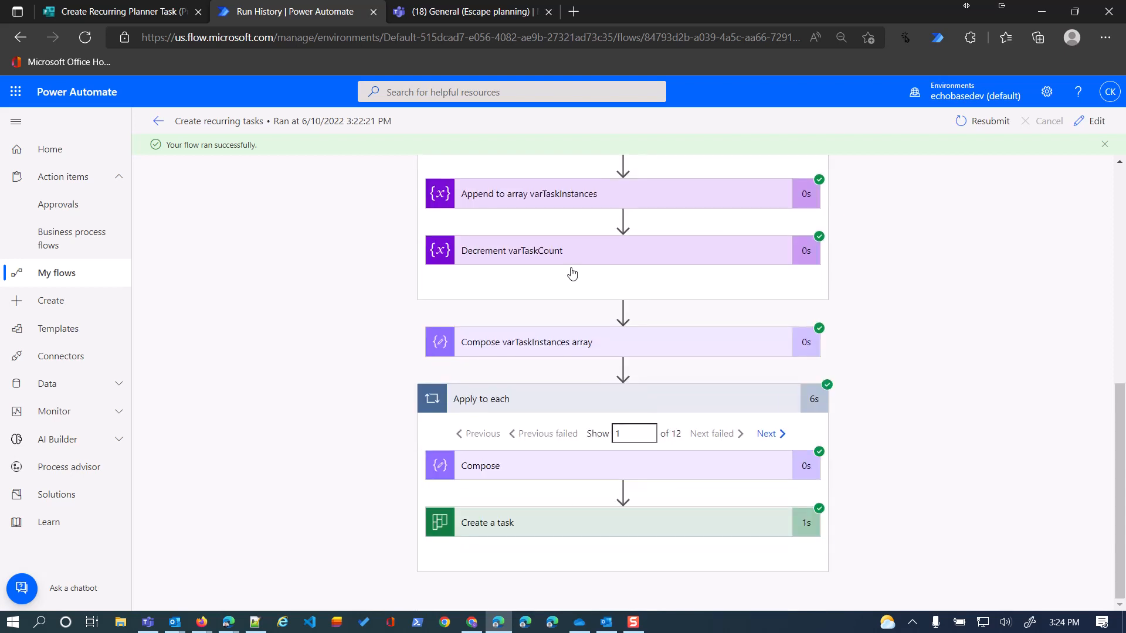
left_click(678, 528)
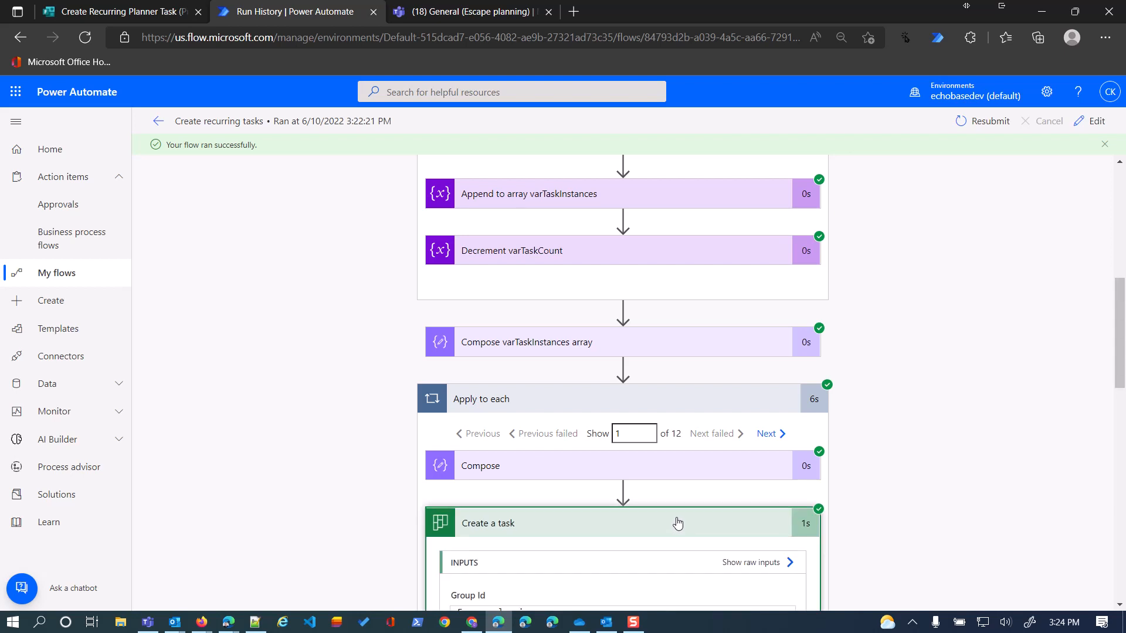
- Compare the Create a task inputs, including the title and start date, across the first Apply to each iterations, advancing to iteration 3
scroll(676, 517, "down", 3)
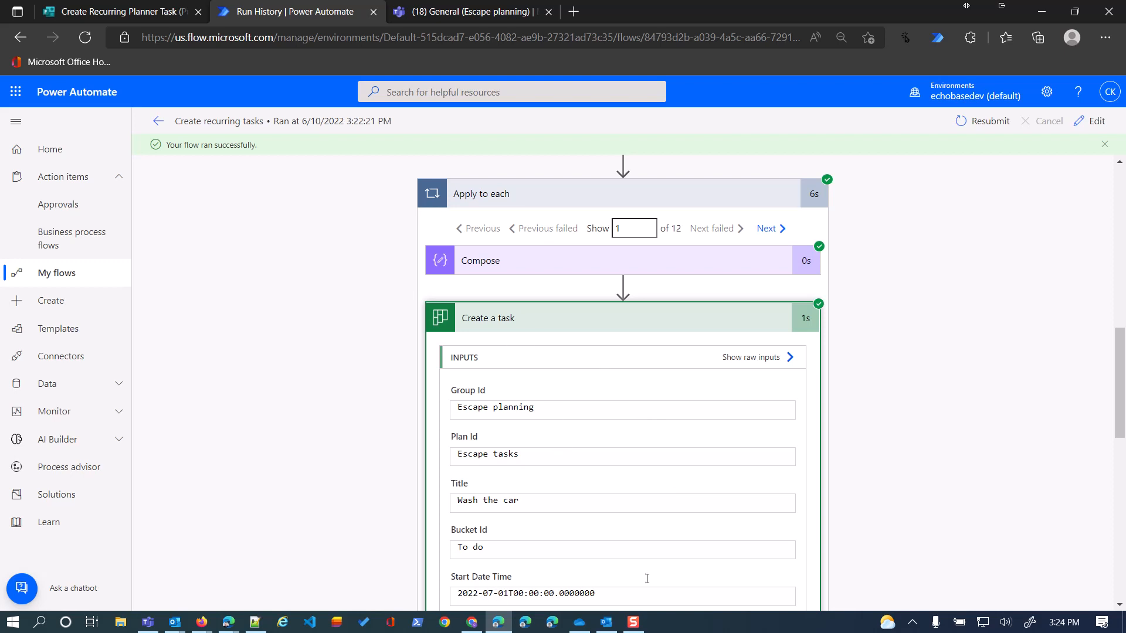
left_click(762, 228)
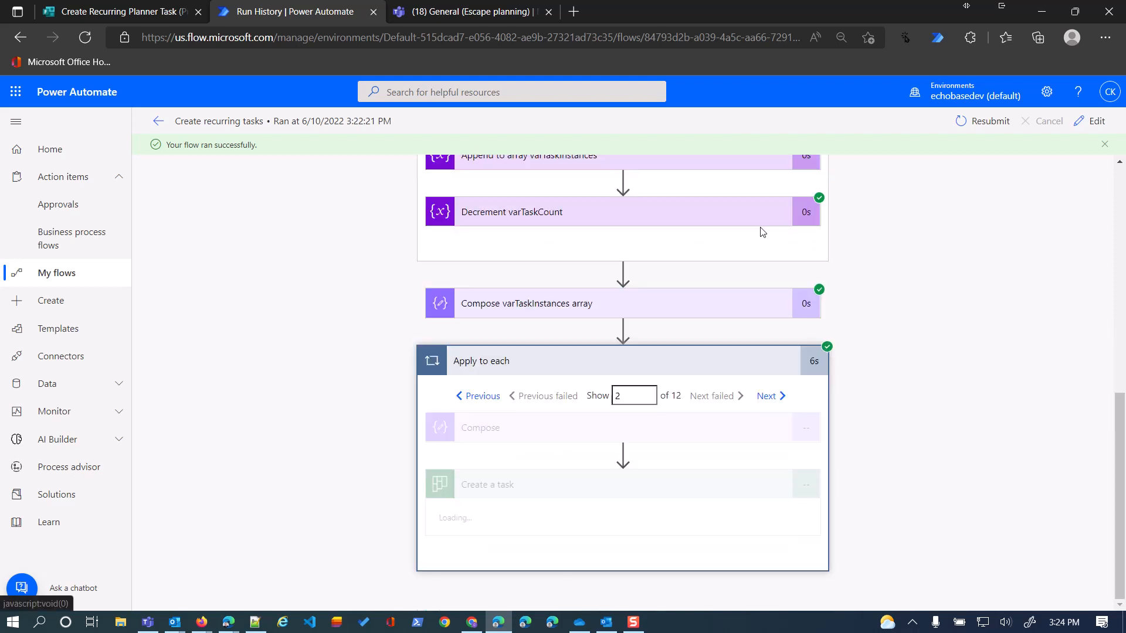
scroll(654, 409, "down", 3)
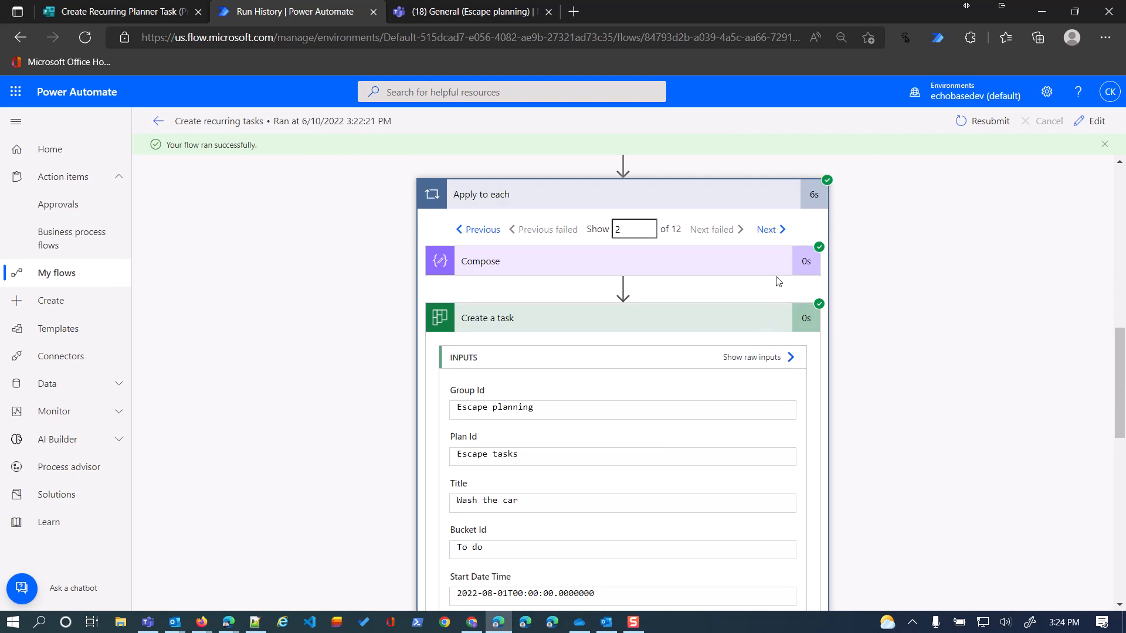
left_click(768, 230)
- Switch to Microsoft Teams and check the Escape tasks schedule for the Wash the car tasks in July and August 2022
left_click(453, 11)
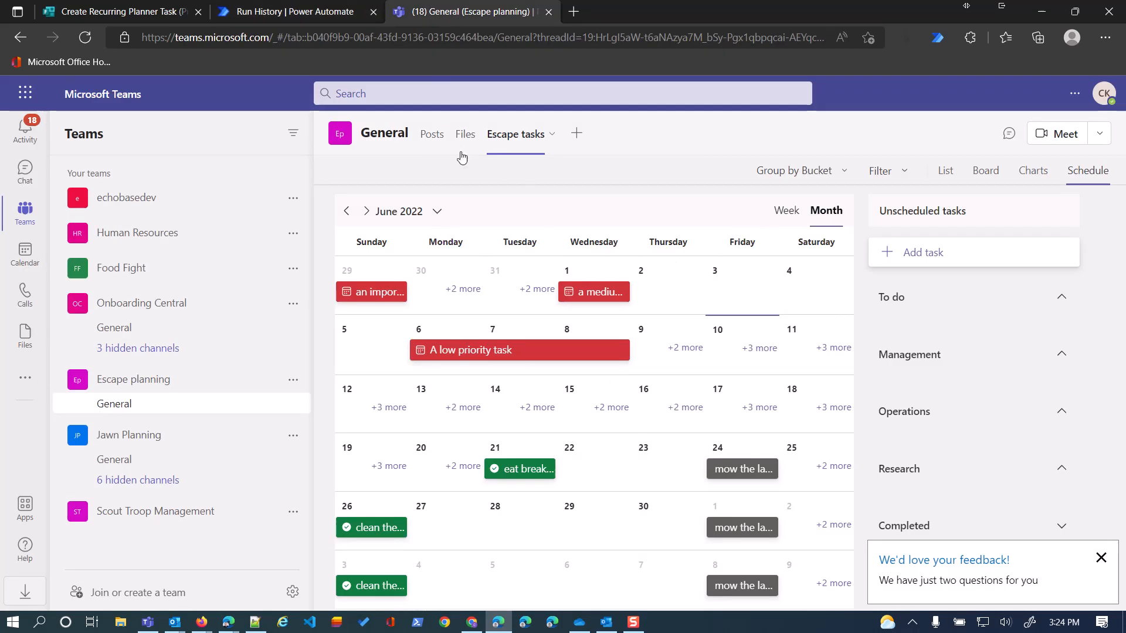
left_click(364, 212)
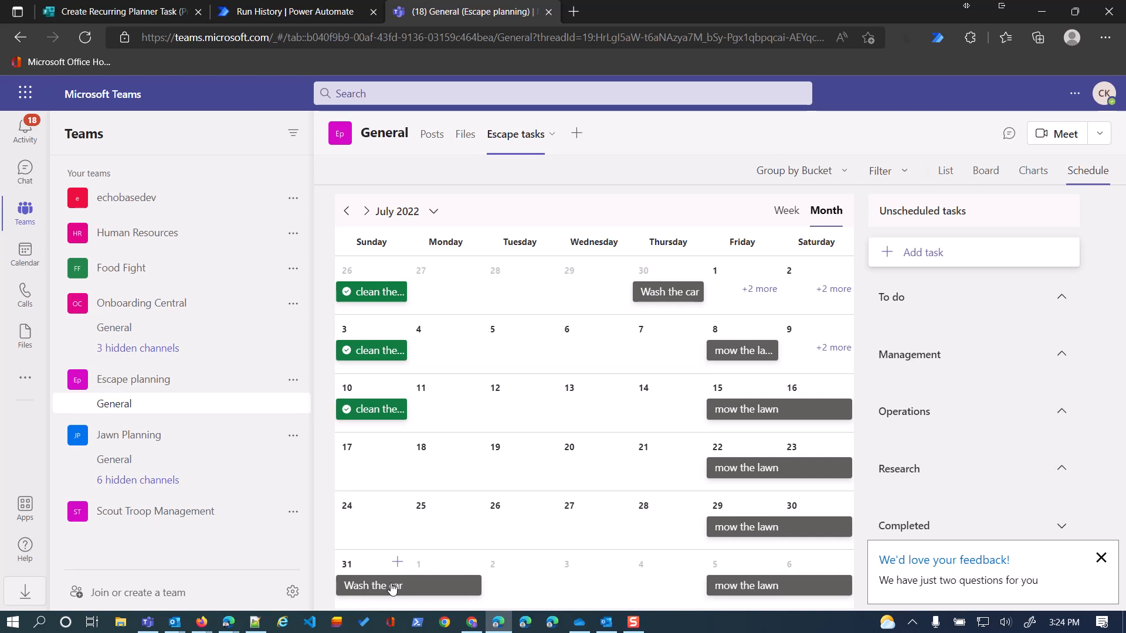
left_click(366, 211)
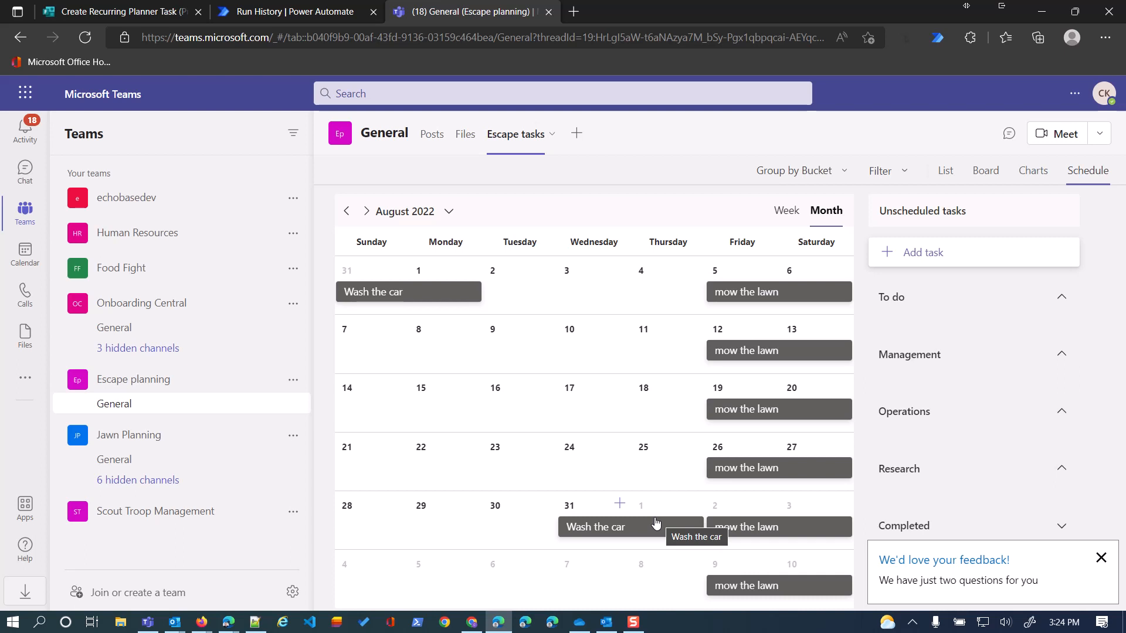
- Return to Power Automate and leave the run details for the Create recurring tasks flow's overview page
left_click(262, 15)
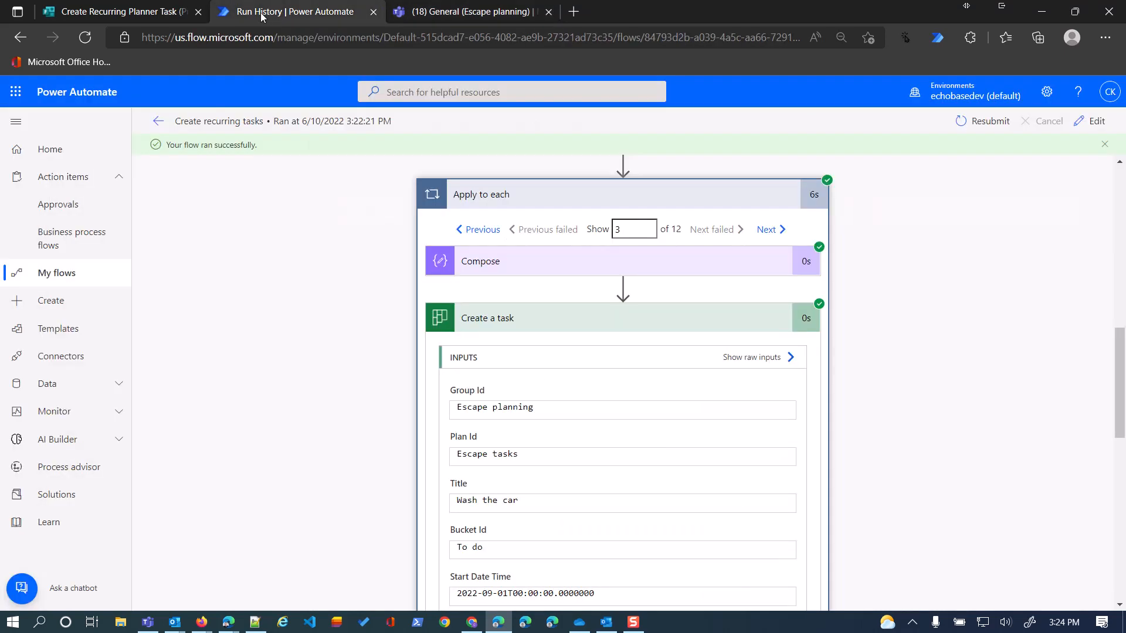
left_click(159, 122)
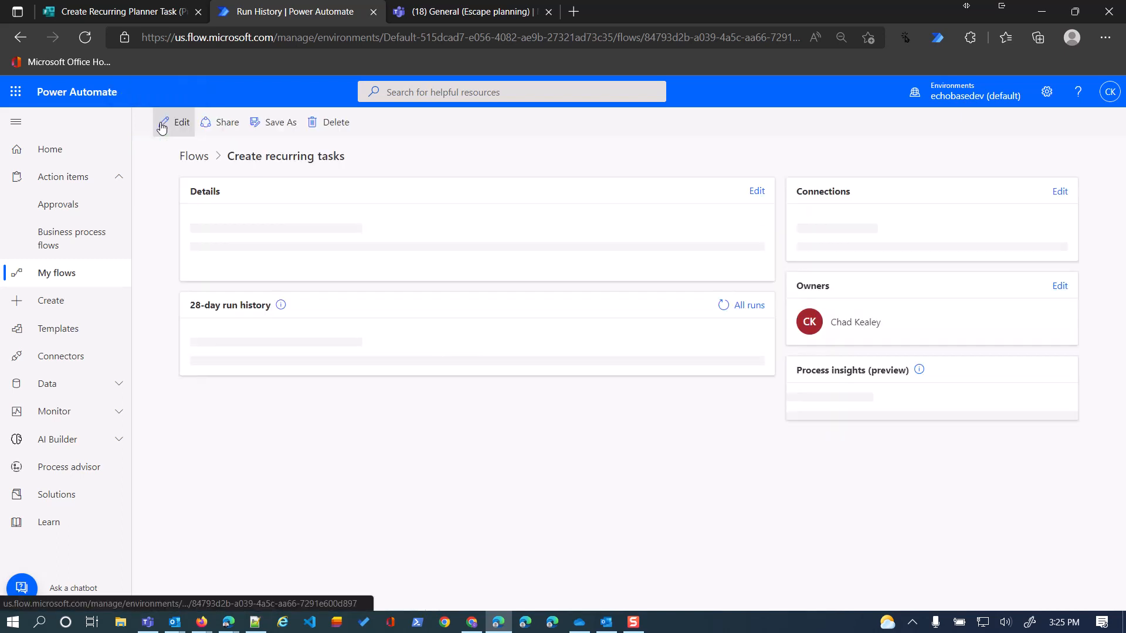